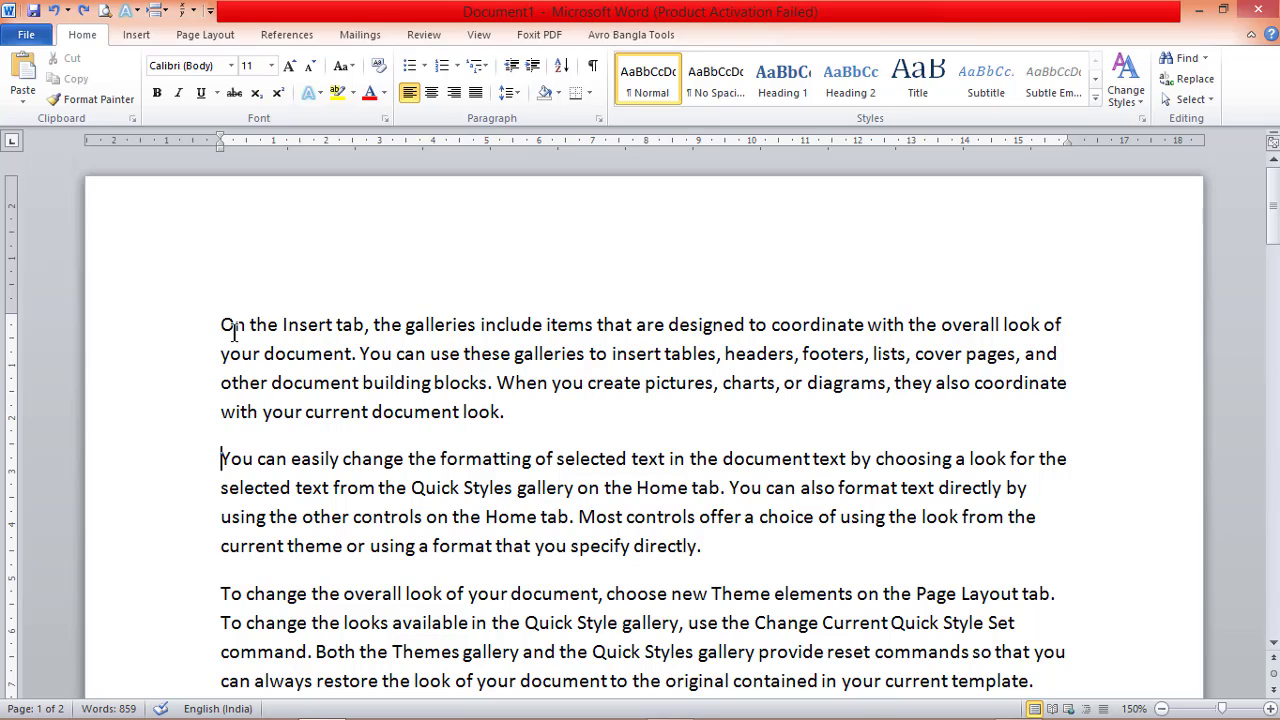
Step: Insert a page break just before the second paragraph, which begins "You can easily change the formatting"
drag(222, 323, 536, 423)
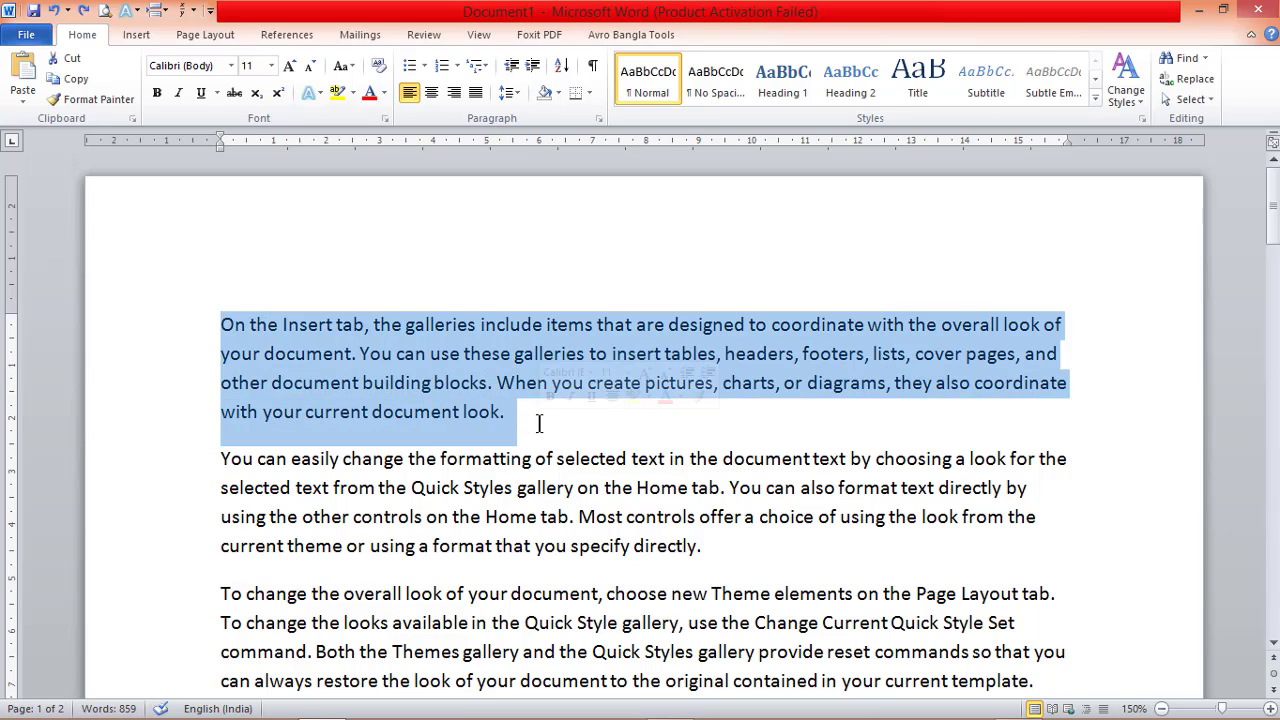
click(540, 425)
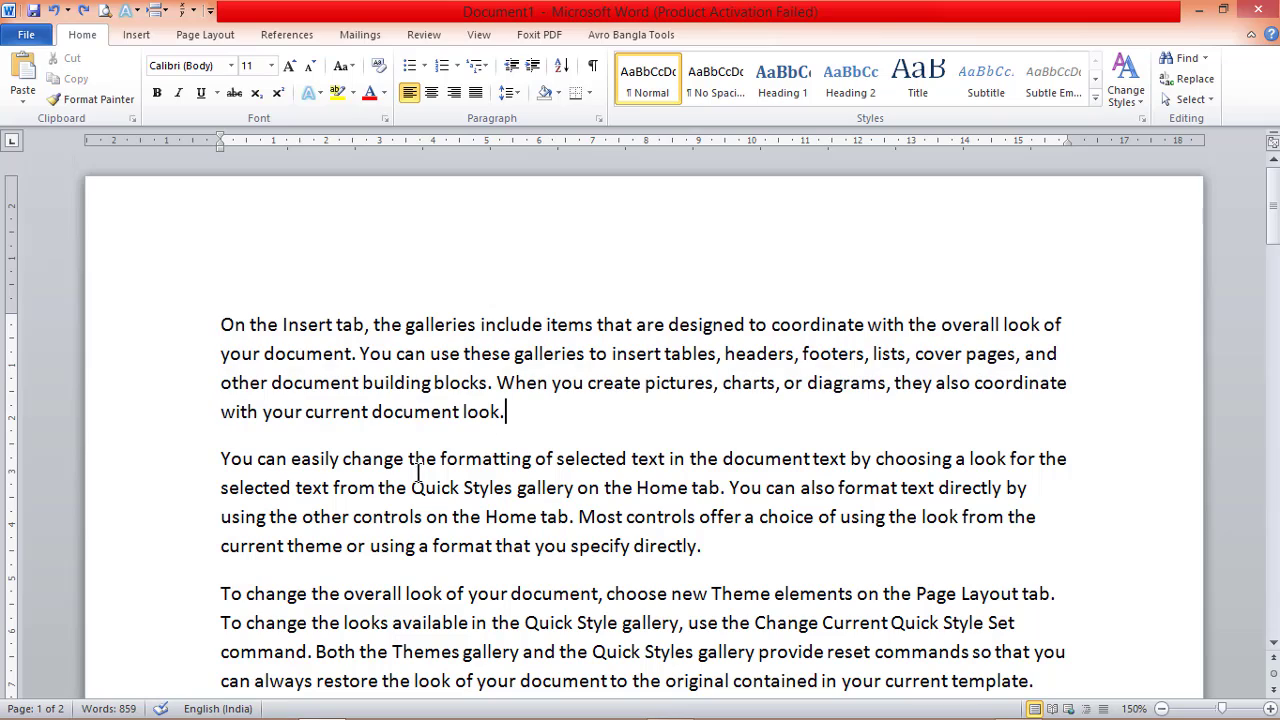
click(221, 458)
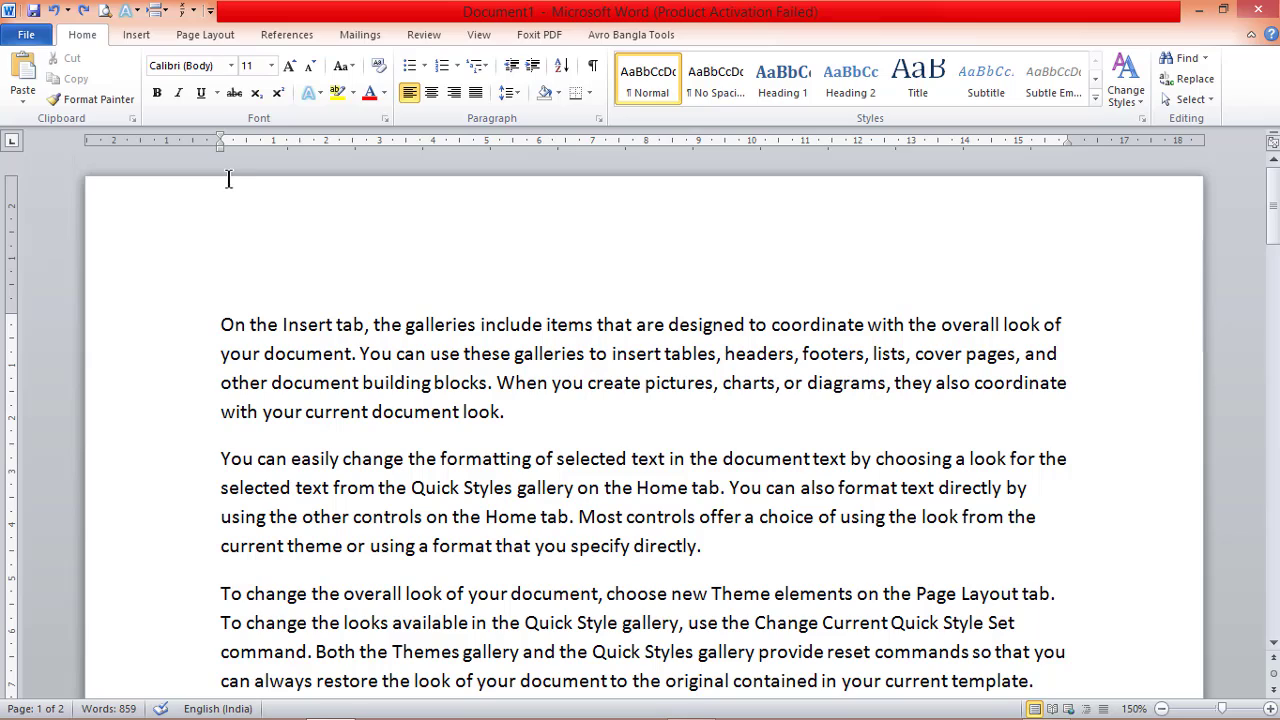
click(138, 35)
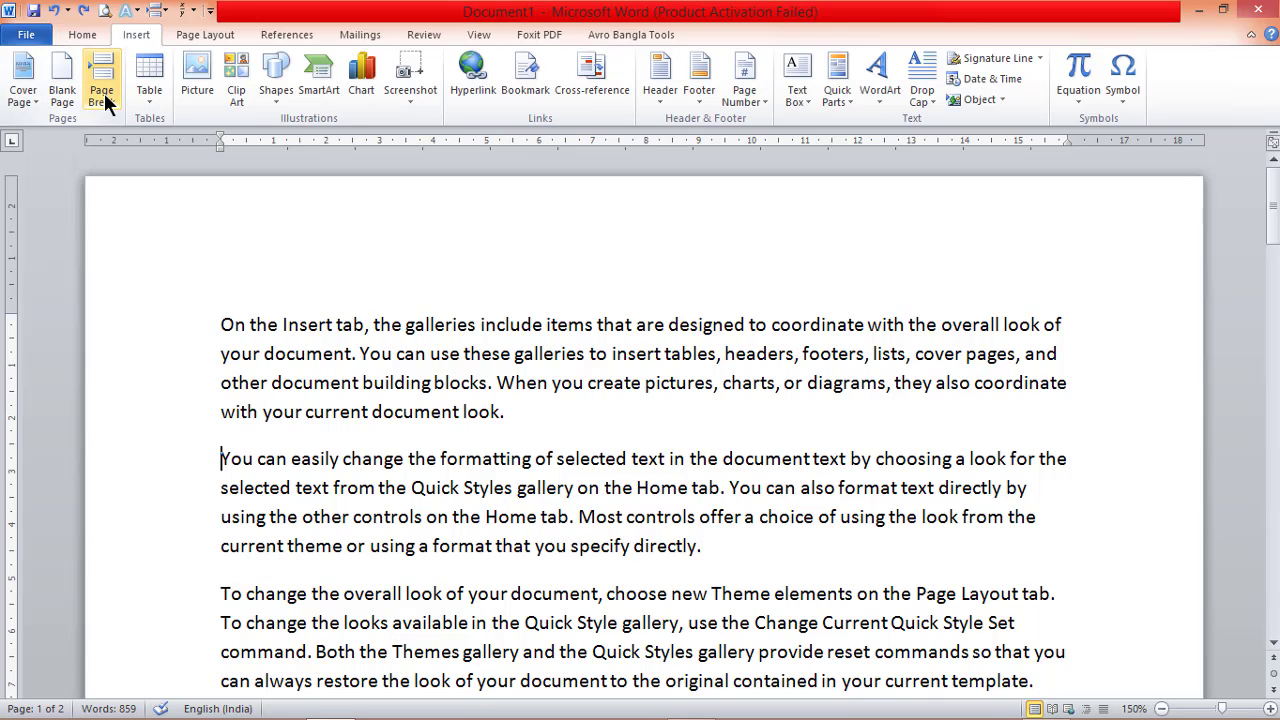
click(200, 35)
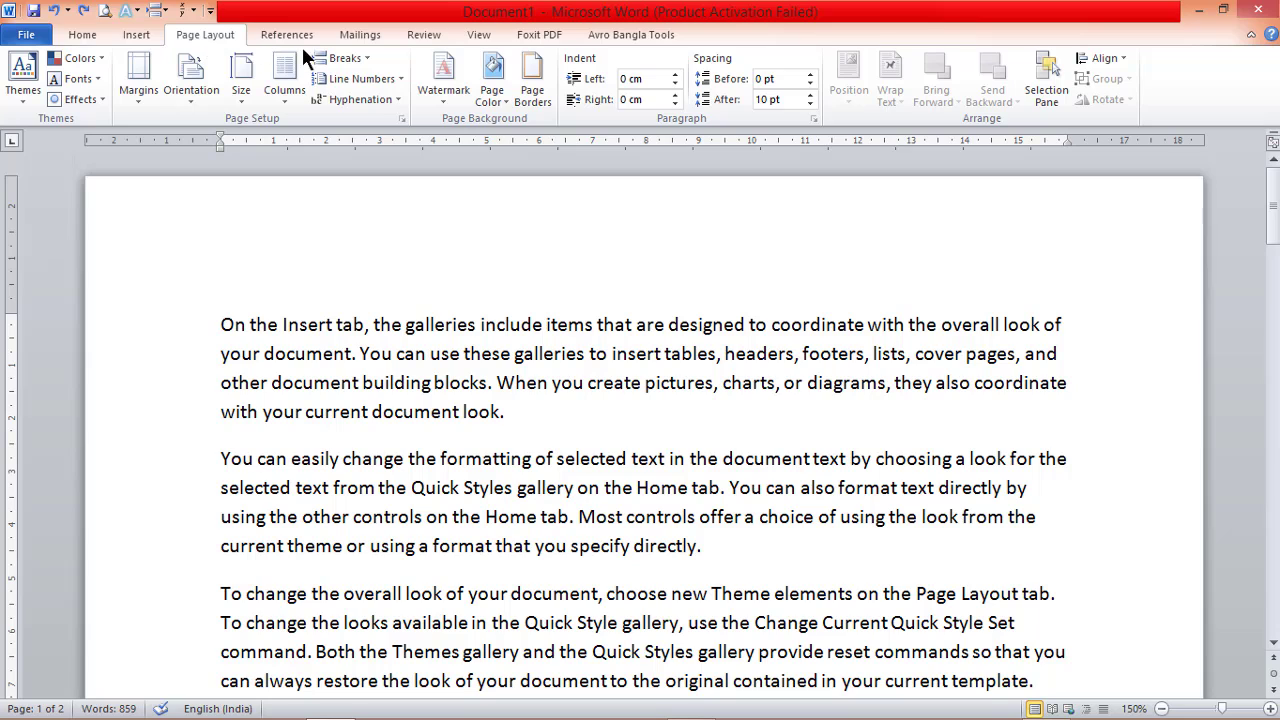
click(345, 60)
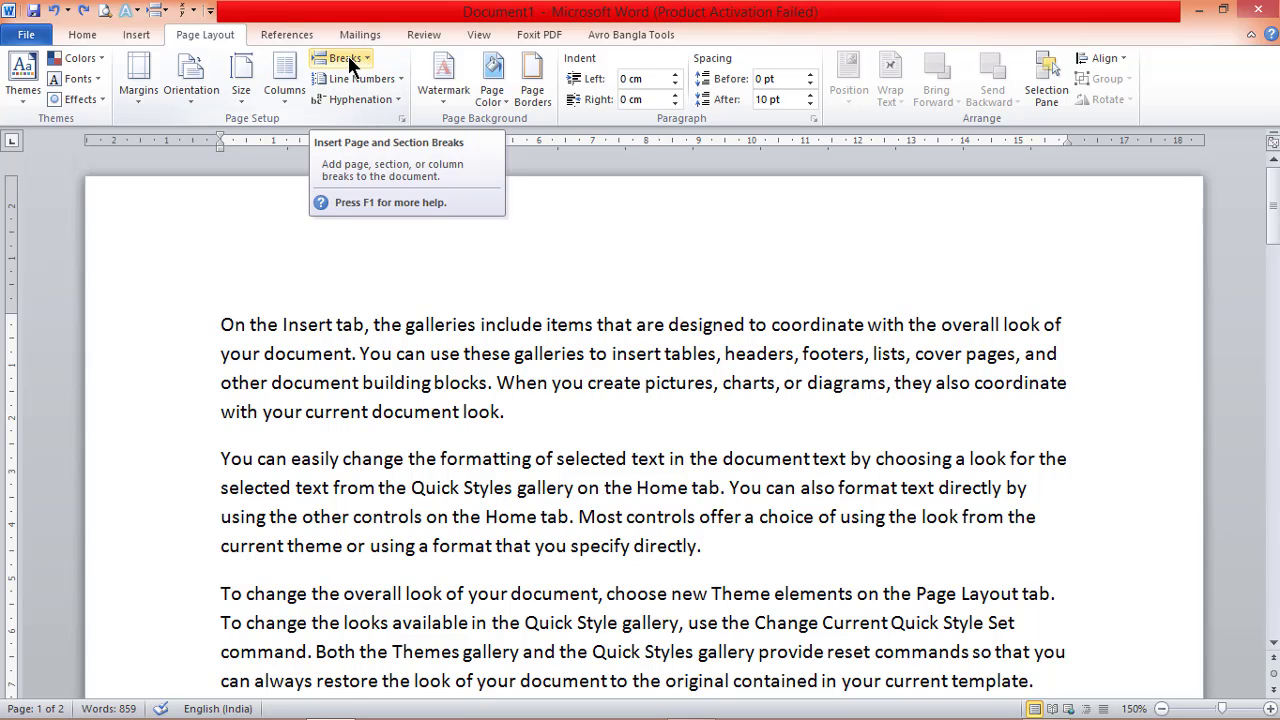
click(368, 57)
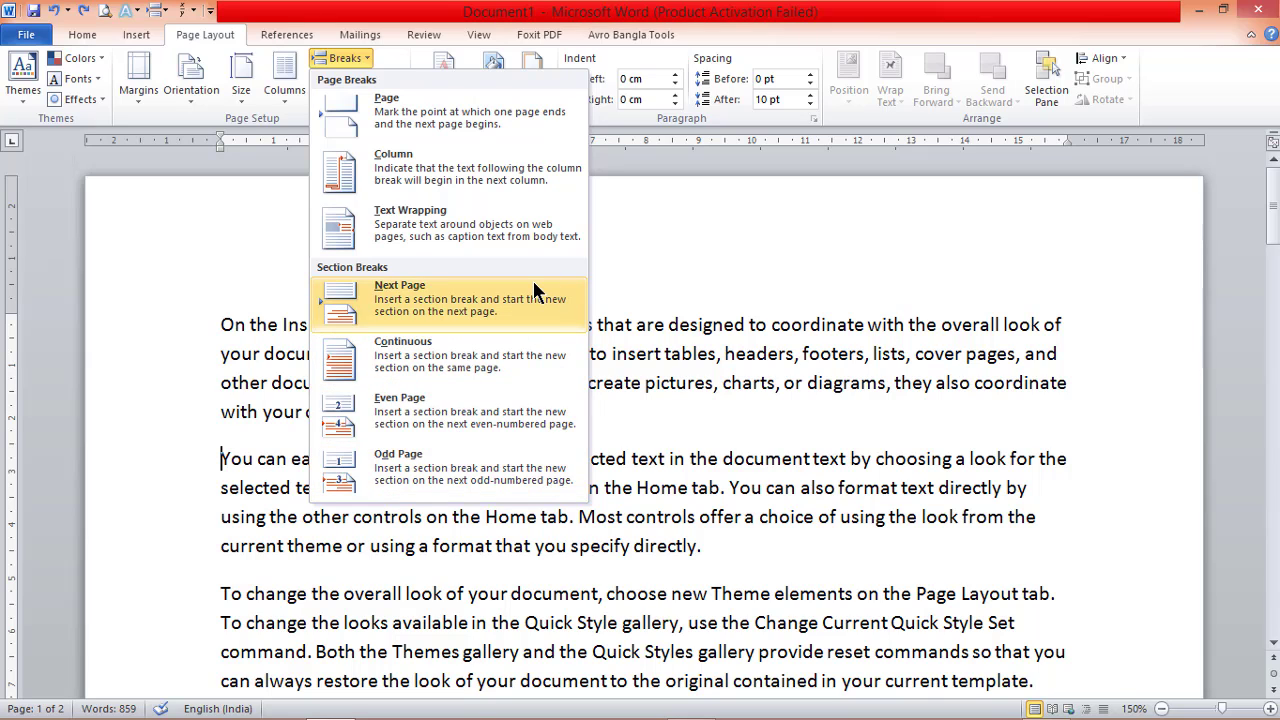
click(497, 121)
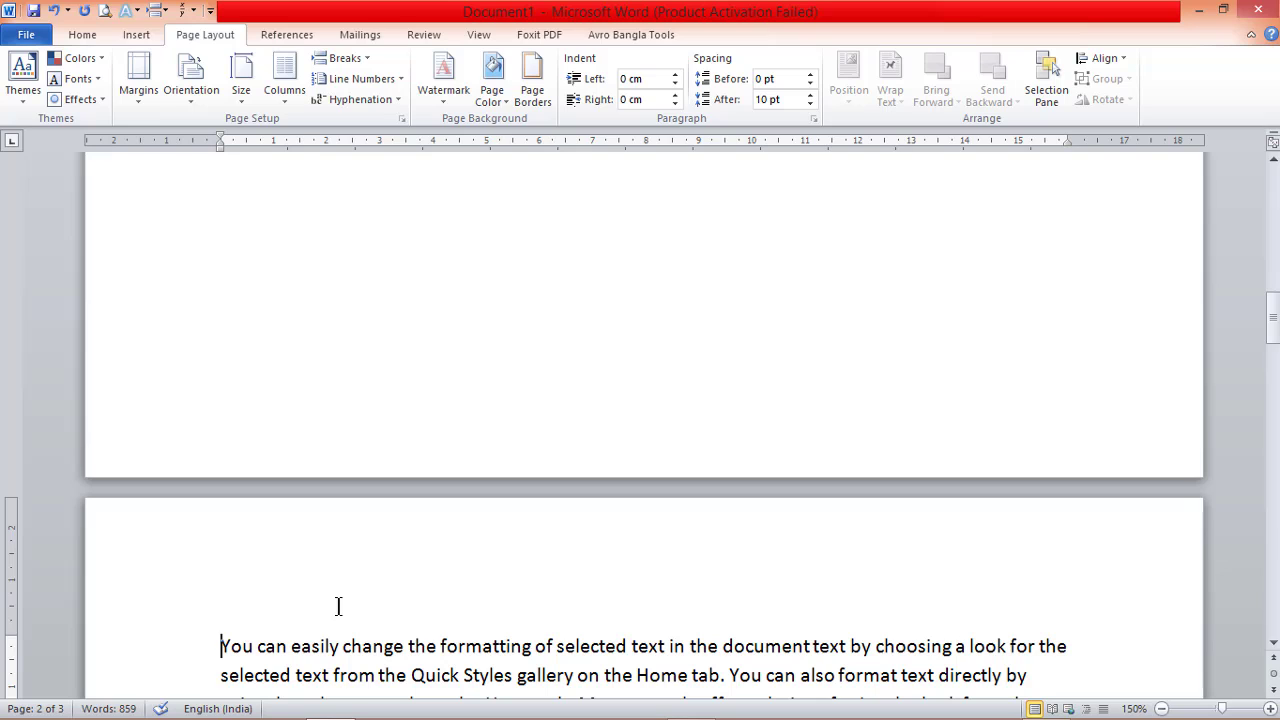
Step: Return to the first page and turn on the display of paragraph marks and other hidden formatting symbols
key(End)
click(1274, 159)
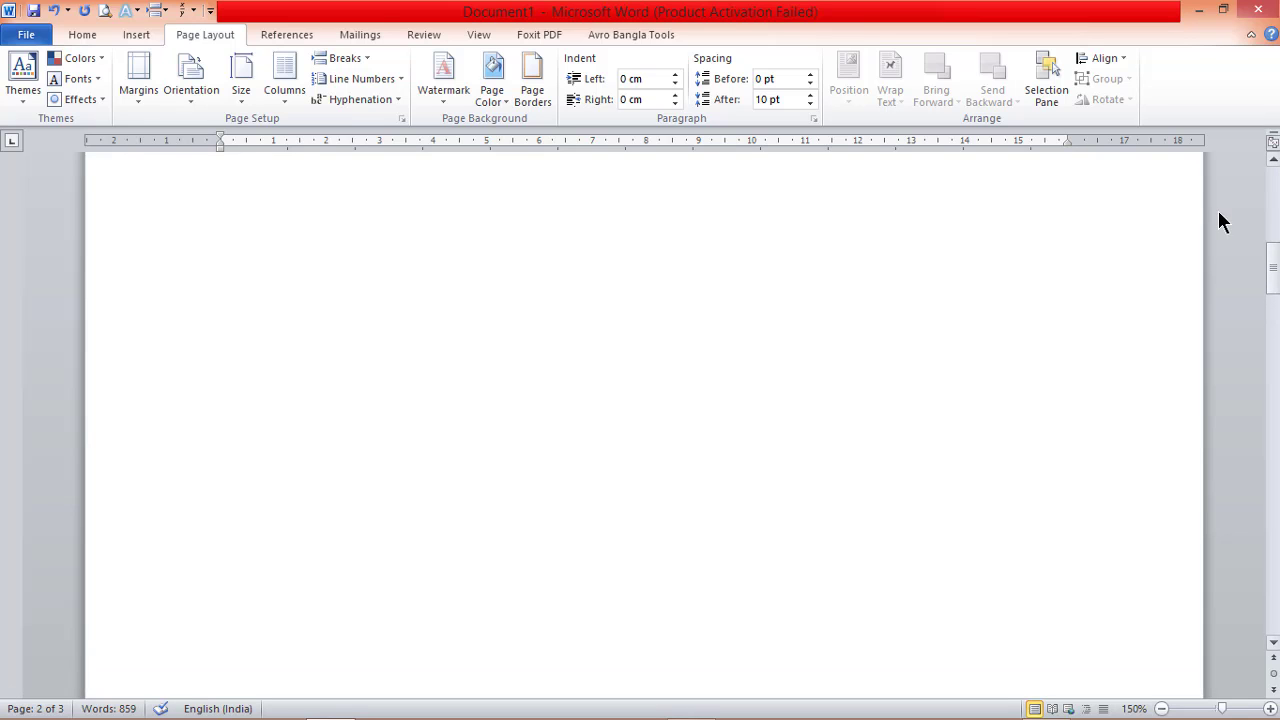
drag(1272, 257, 1274, 186)
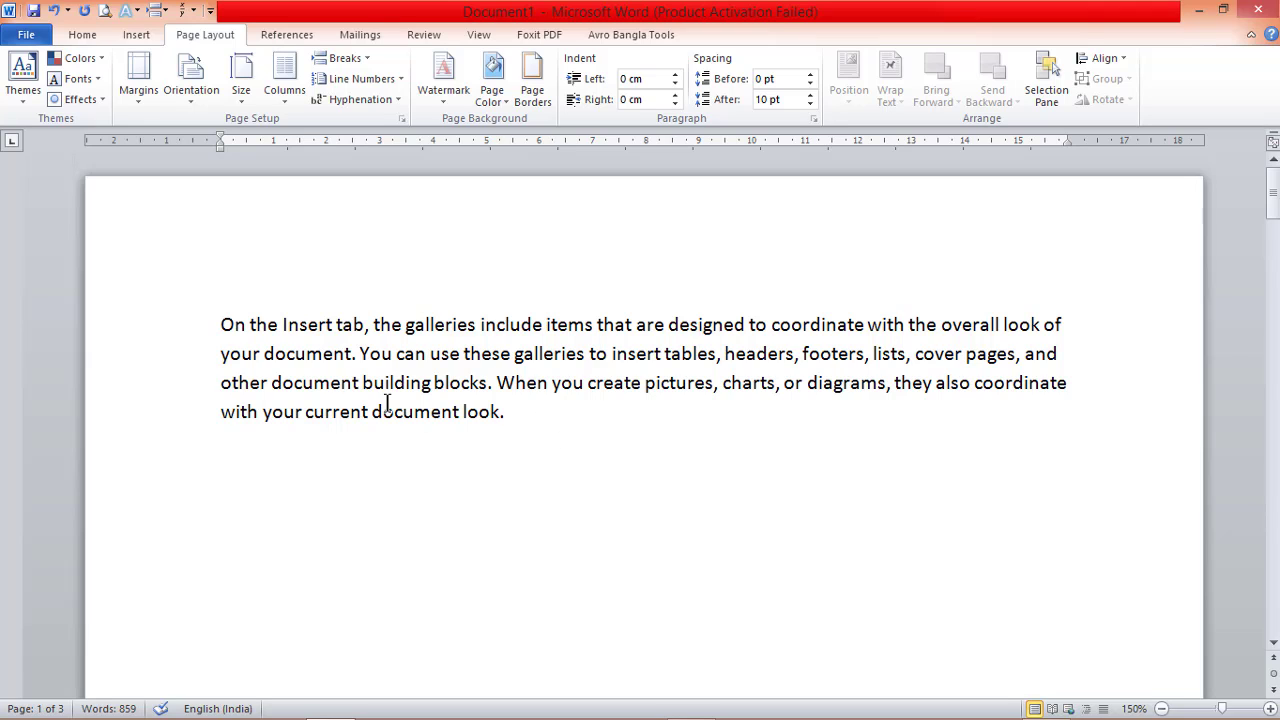
click(168, 326)
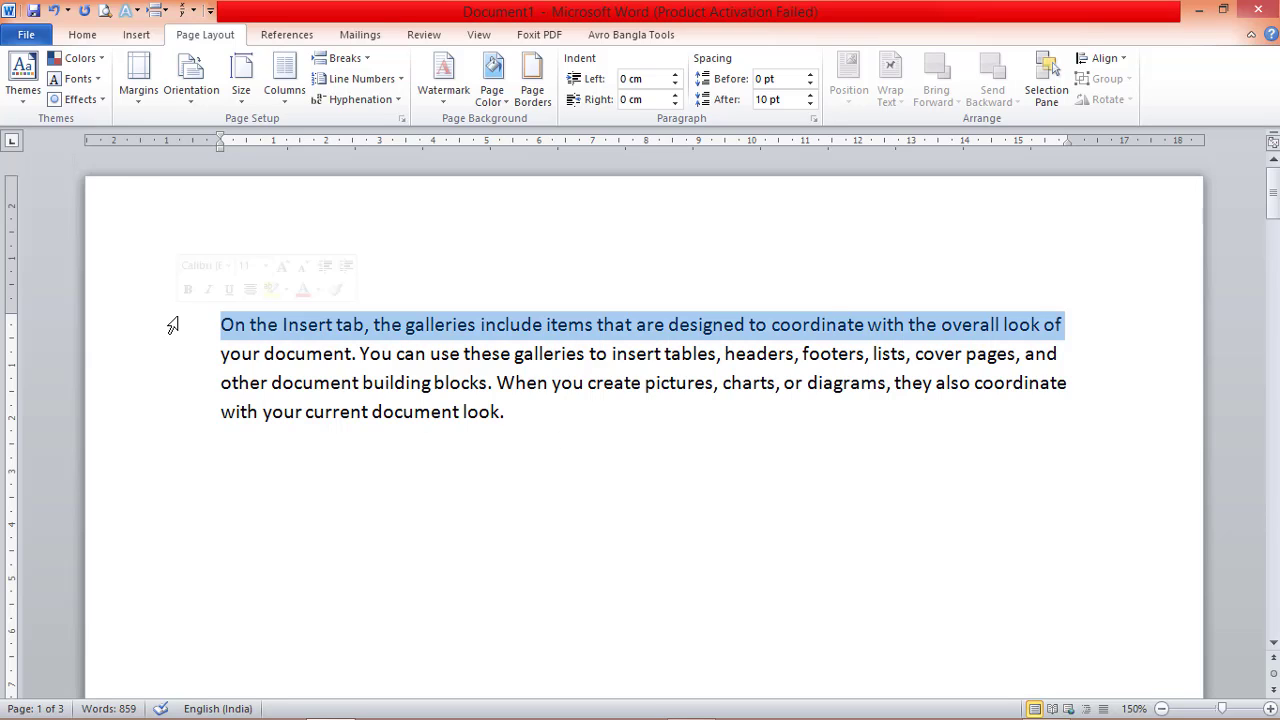
click(285, 414)
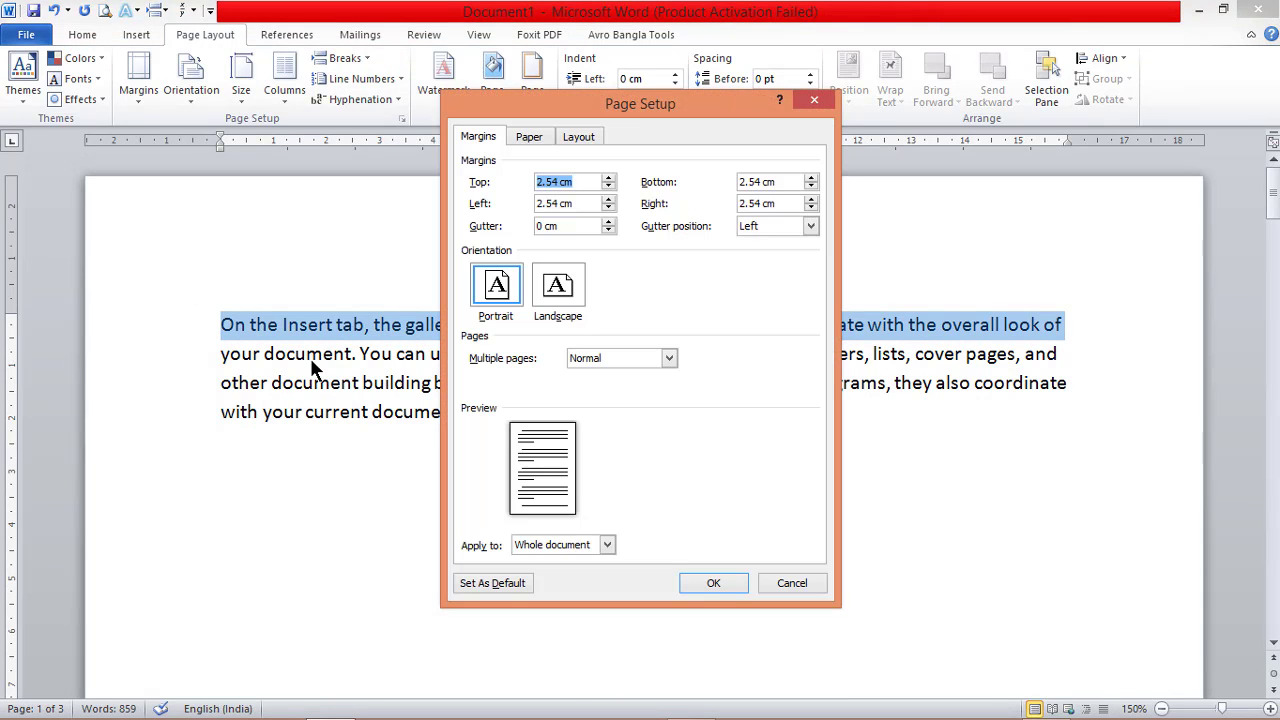
key(Escape)
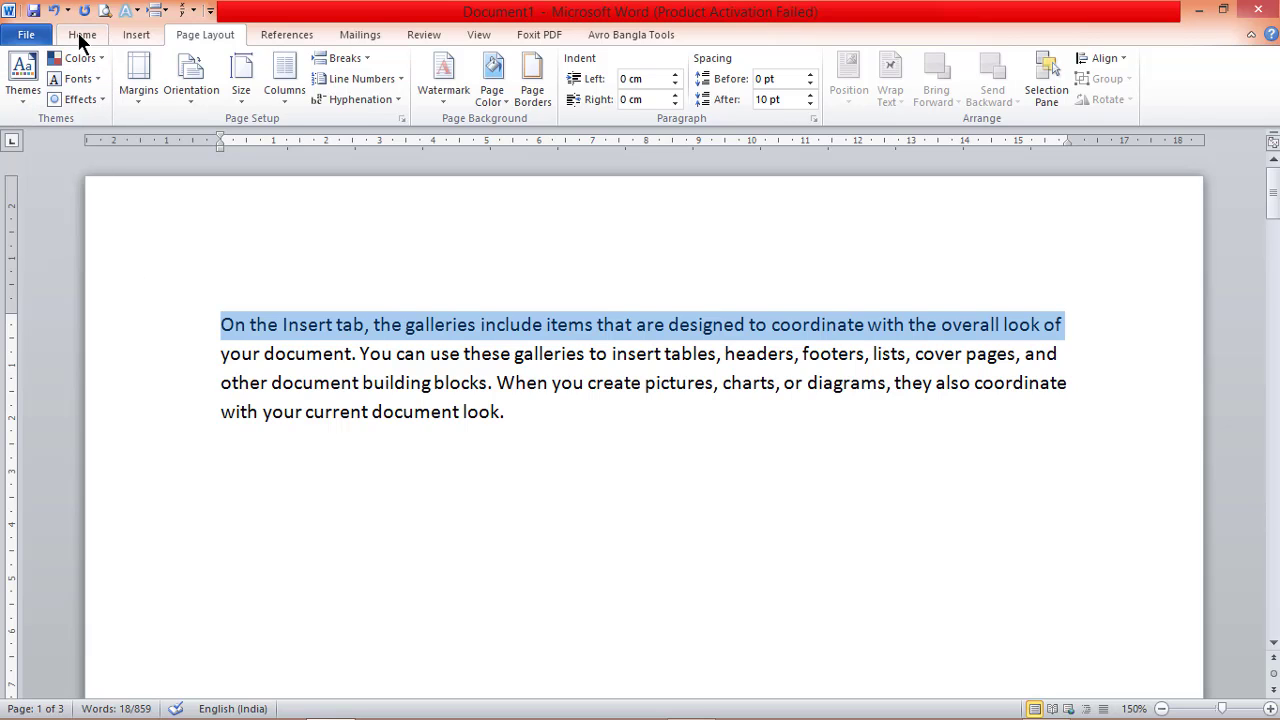
click(82, 34)
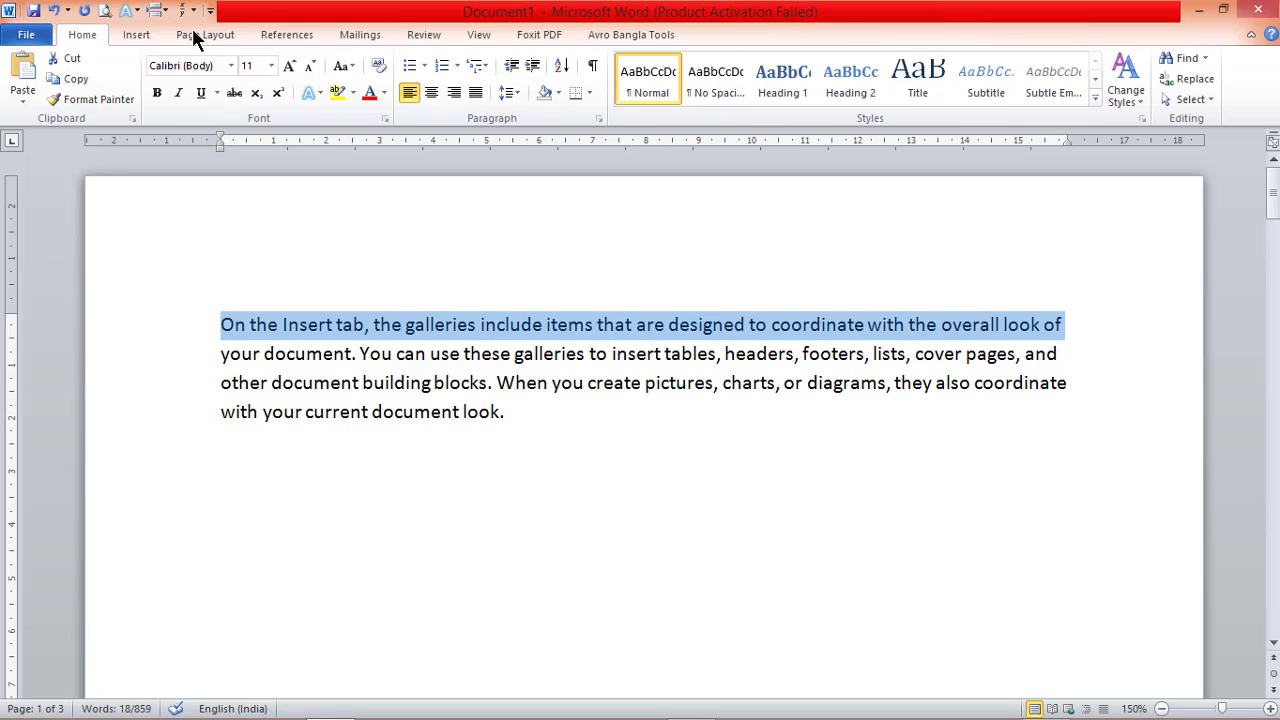
click(591, 68)
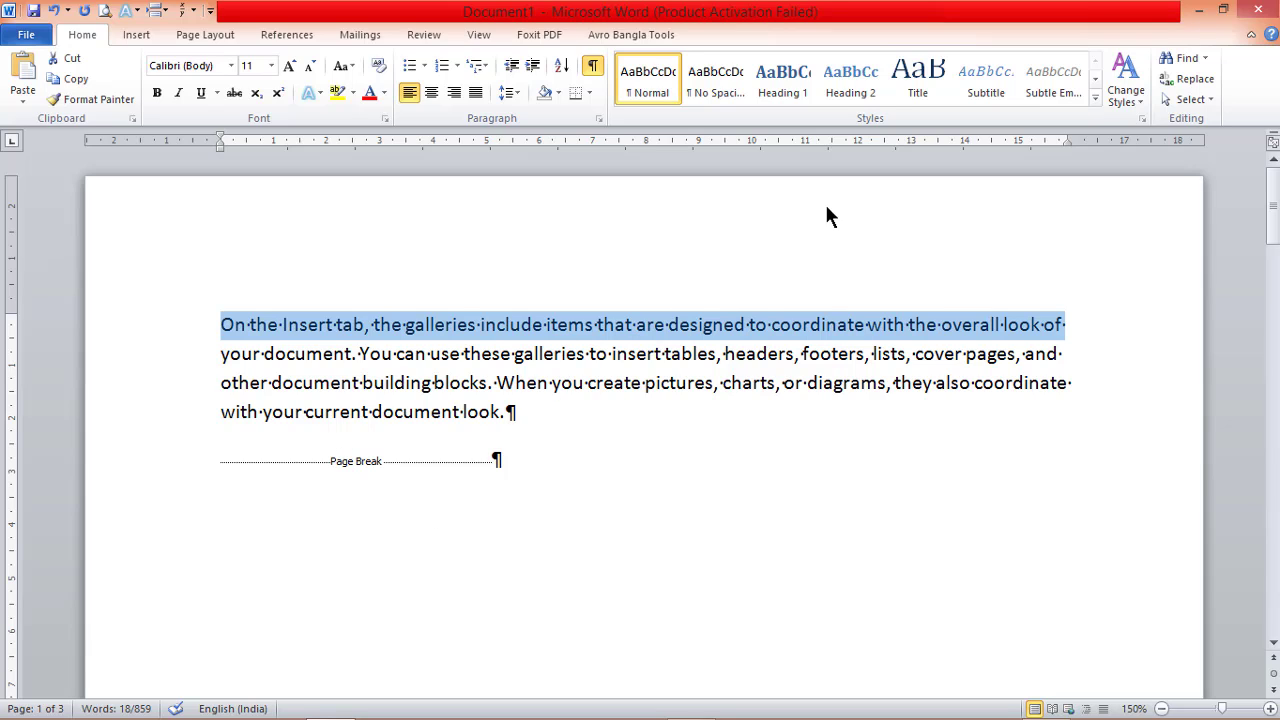
click(226, 36)
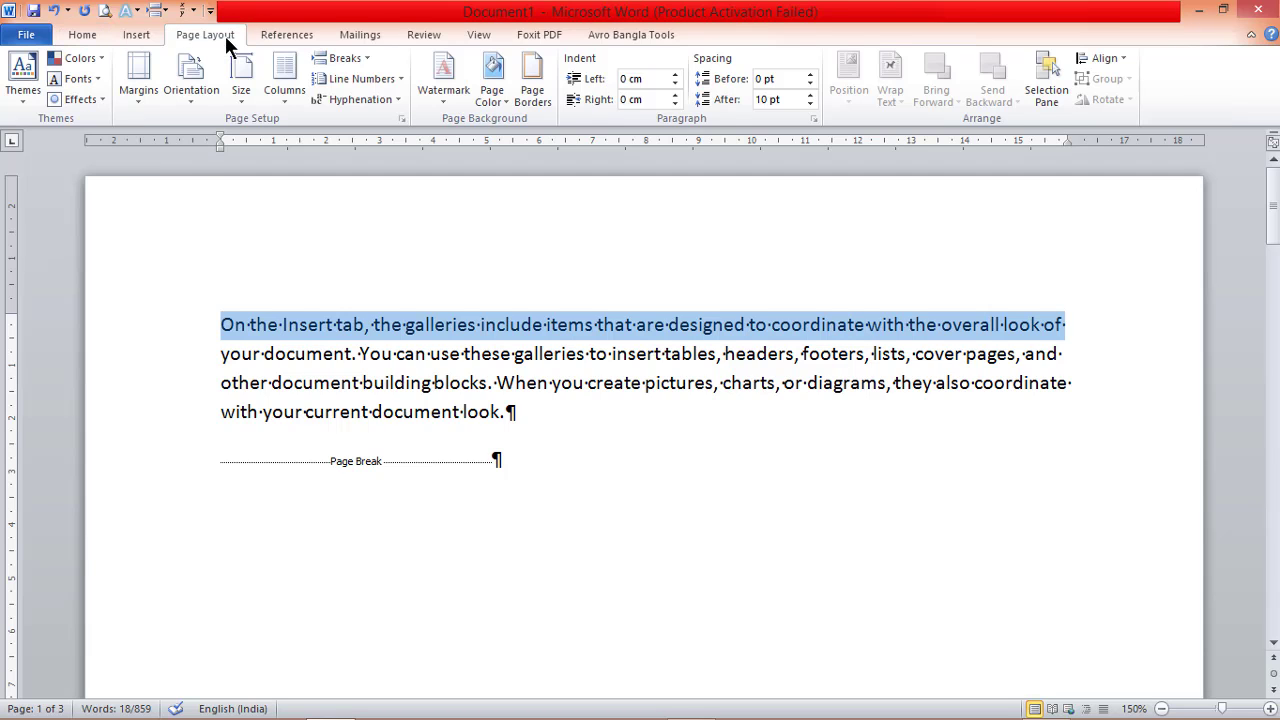
click(368, 58)
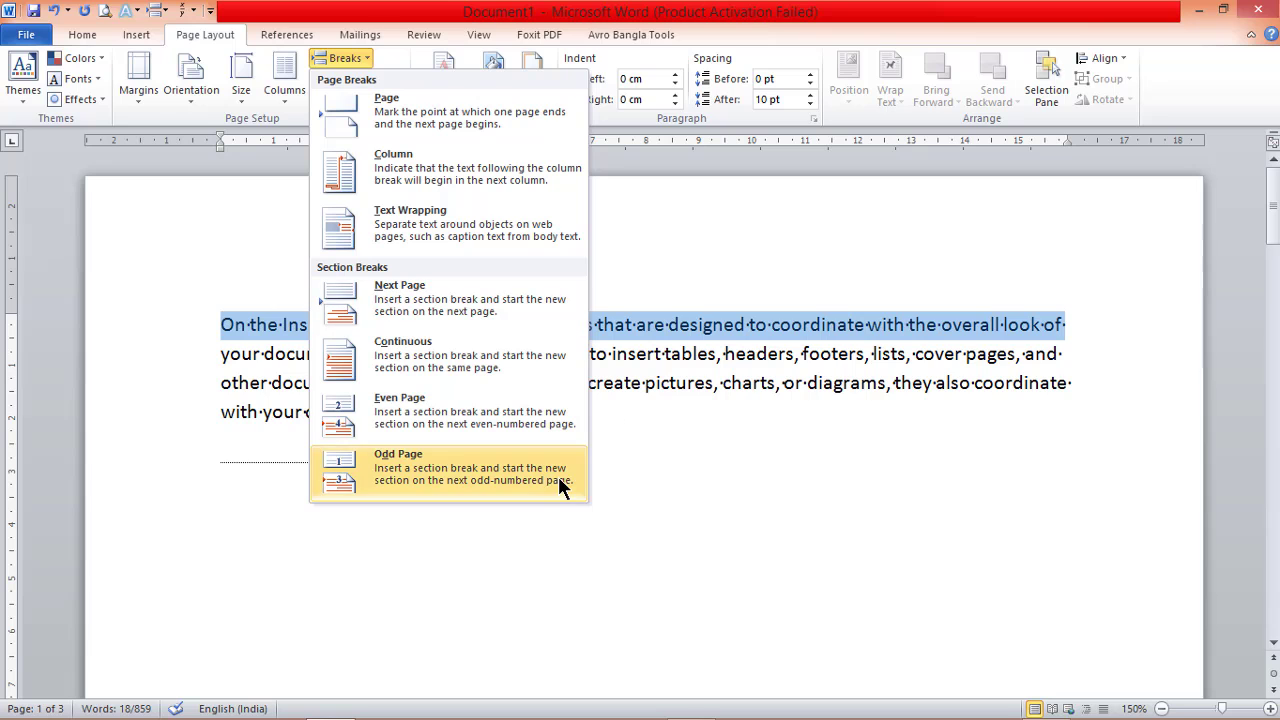
key(Escape)
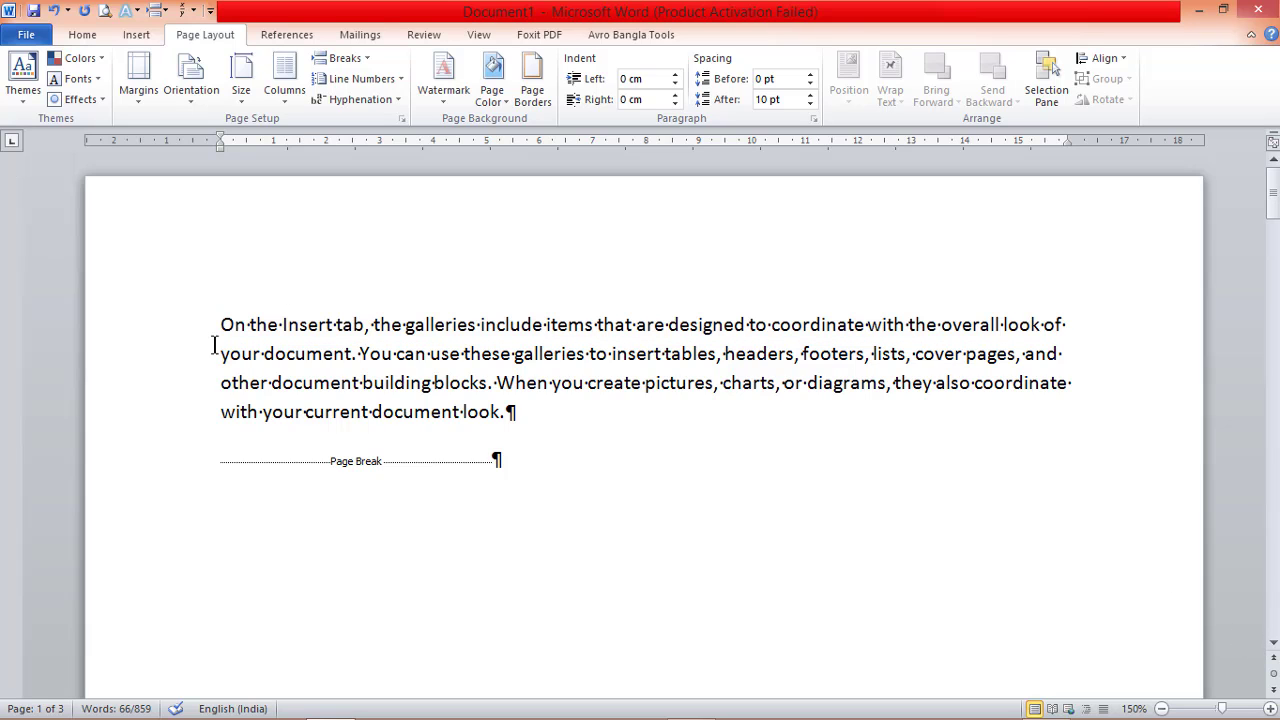
click(162, 288)
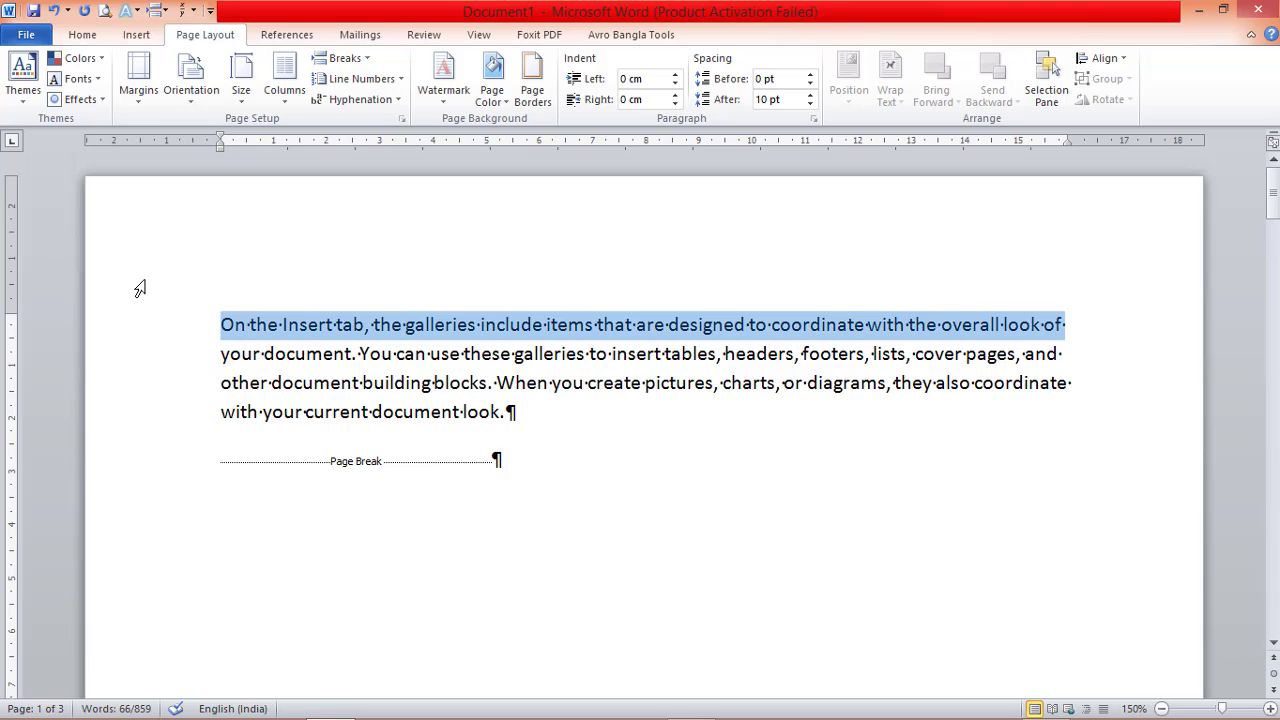
Step: Lay out the document text in two columns
click(313, 383)
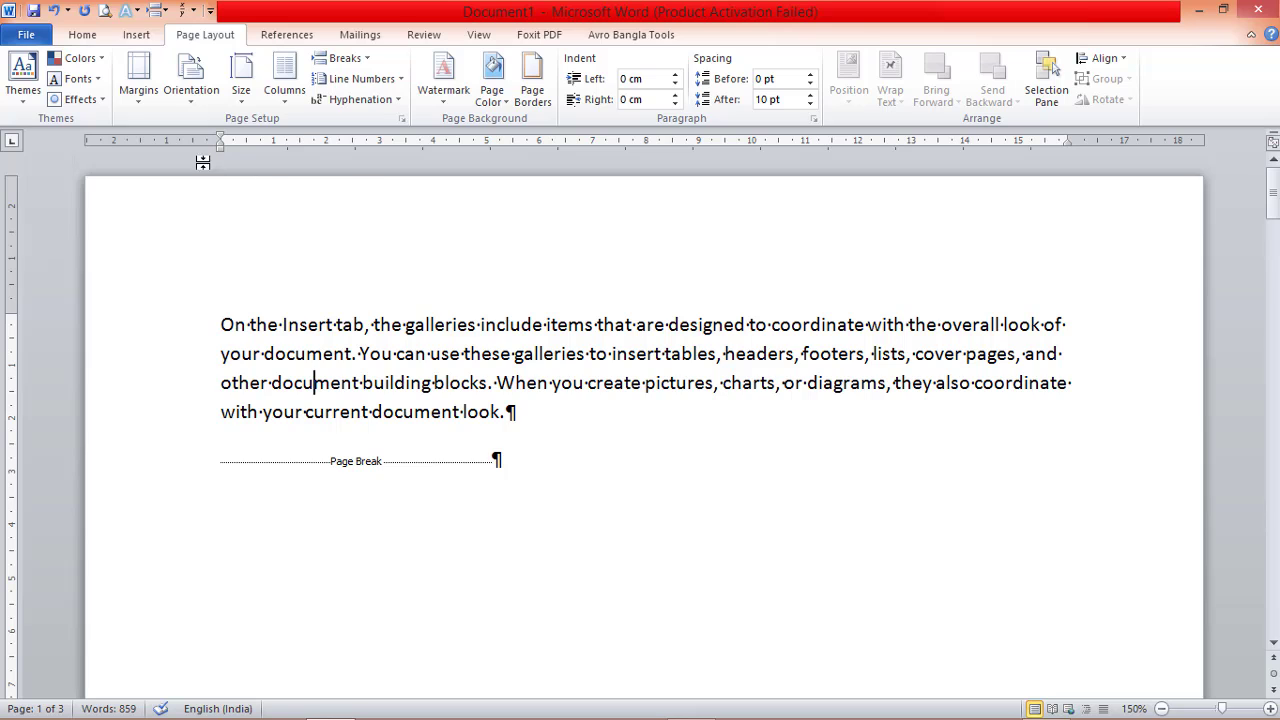
click(283, 100)
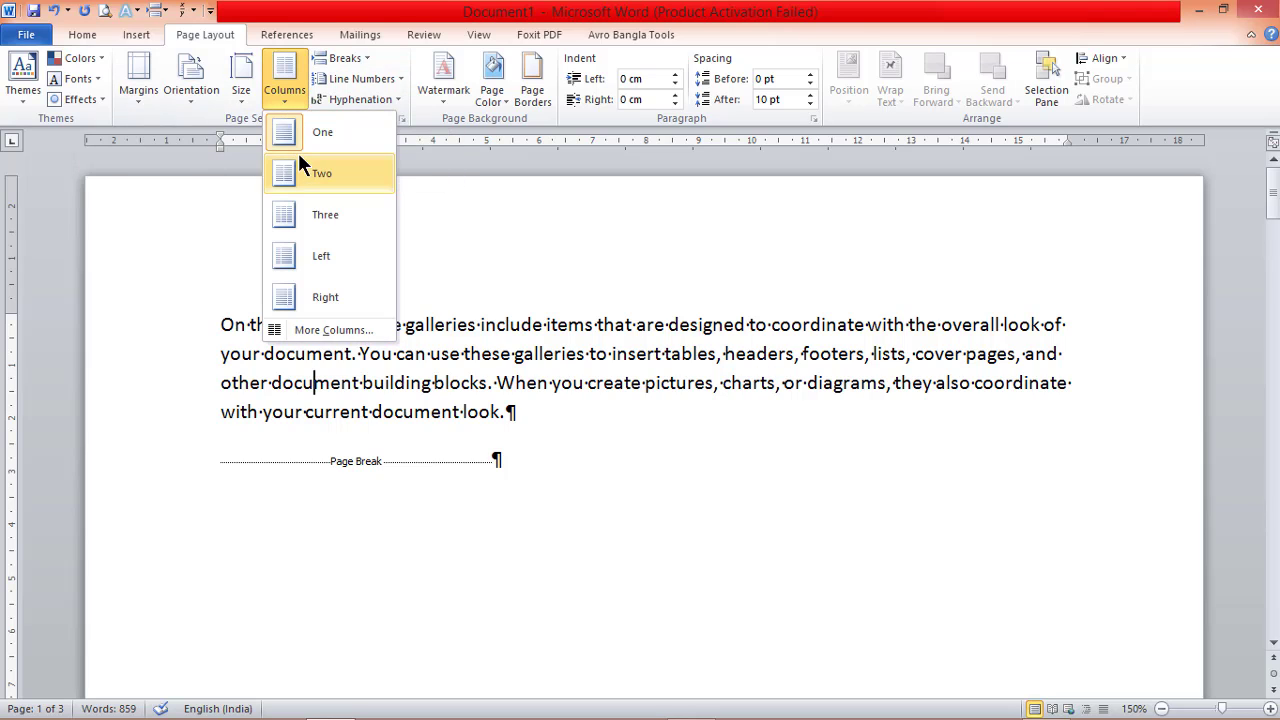
click(302, 171)
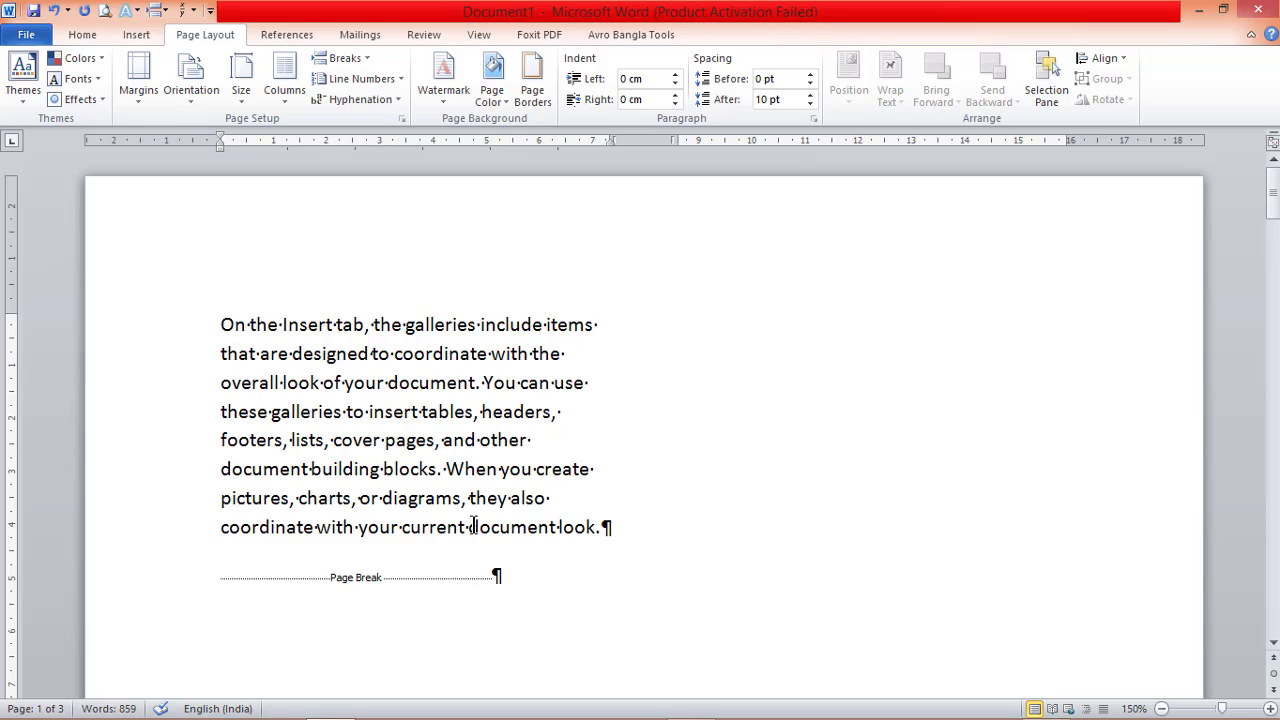
Step: Insert a column break at the end of the first paragraph, after "current document look."
click(603, 531)
click(364, 62)
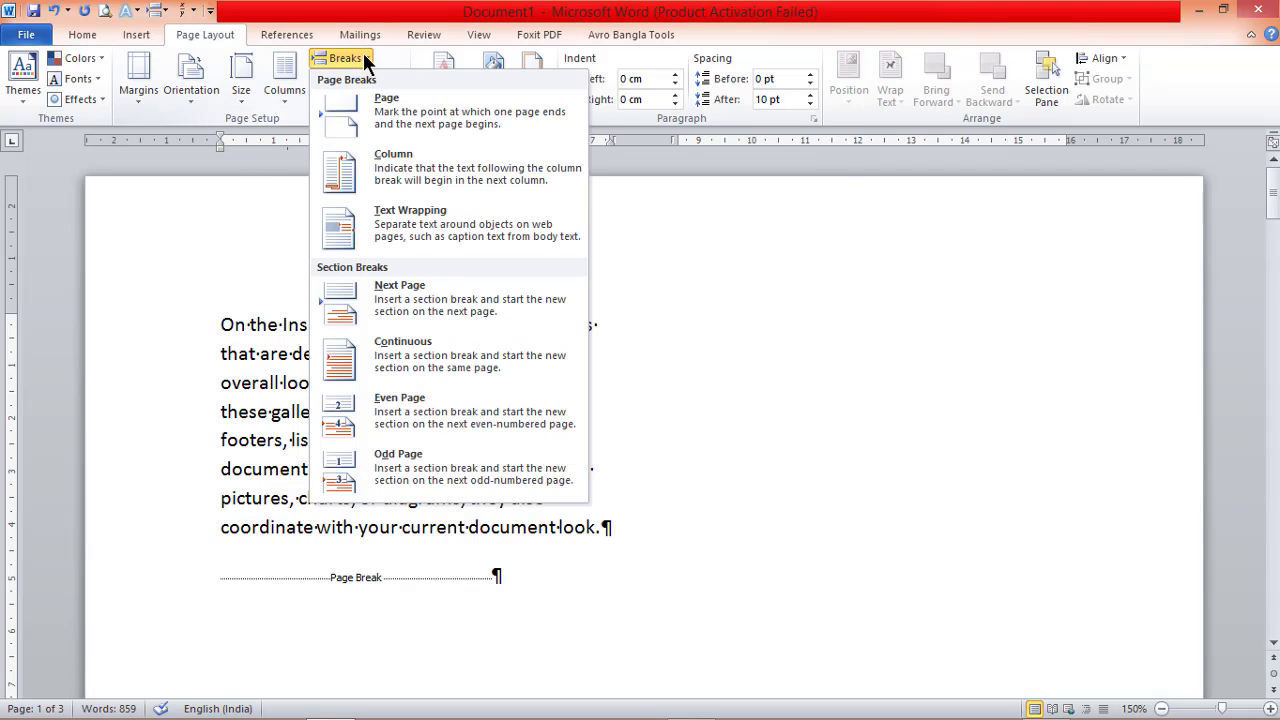
click(395, 168)
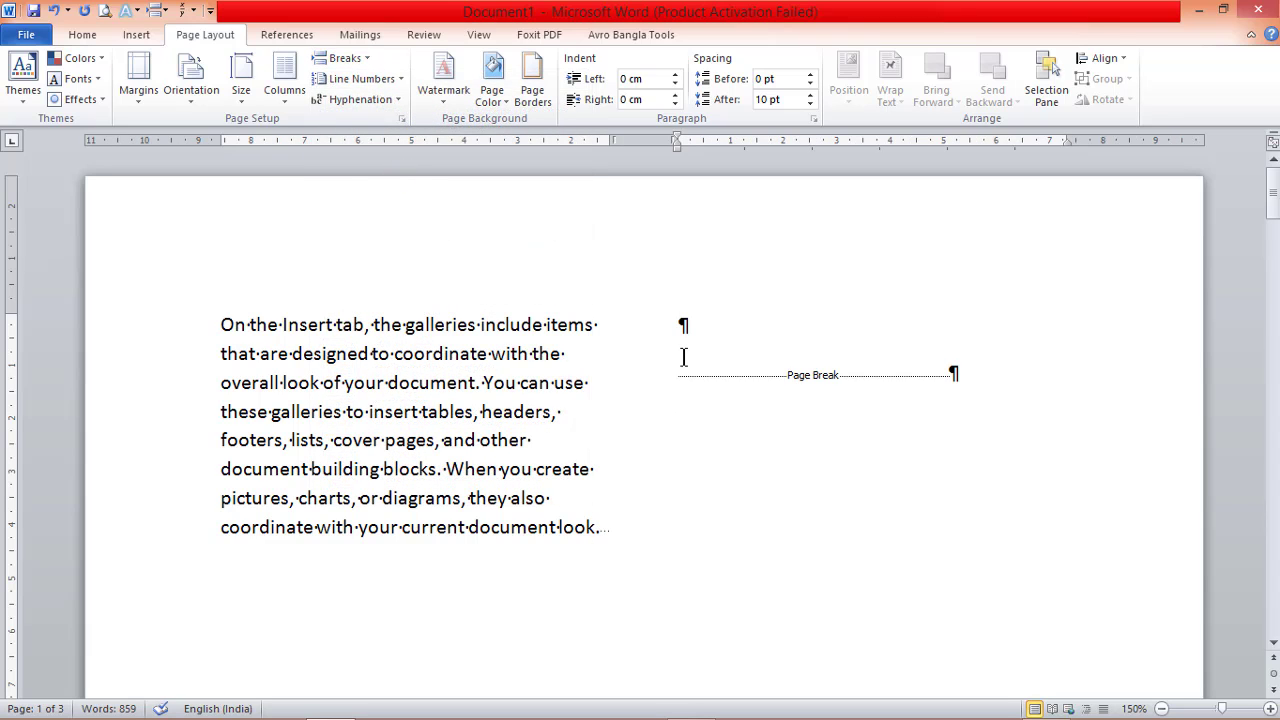
Step: Enter two lines of sample text in the second column: "fdgfhgfhjghjghjgghgjghjmjmhj" and "dfgfghjgkjhkhjkhj"
text(fdgfhgfhjghjghjgghgjghjmjmhj)
key(Return)
text(dfgfghjgkjhkhjkhj)
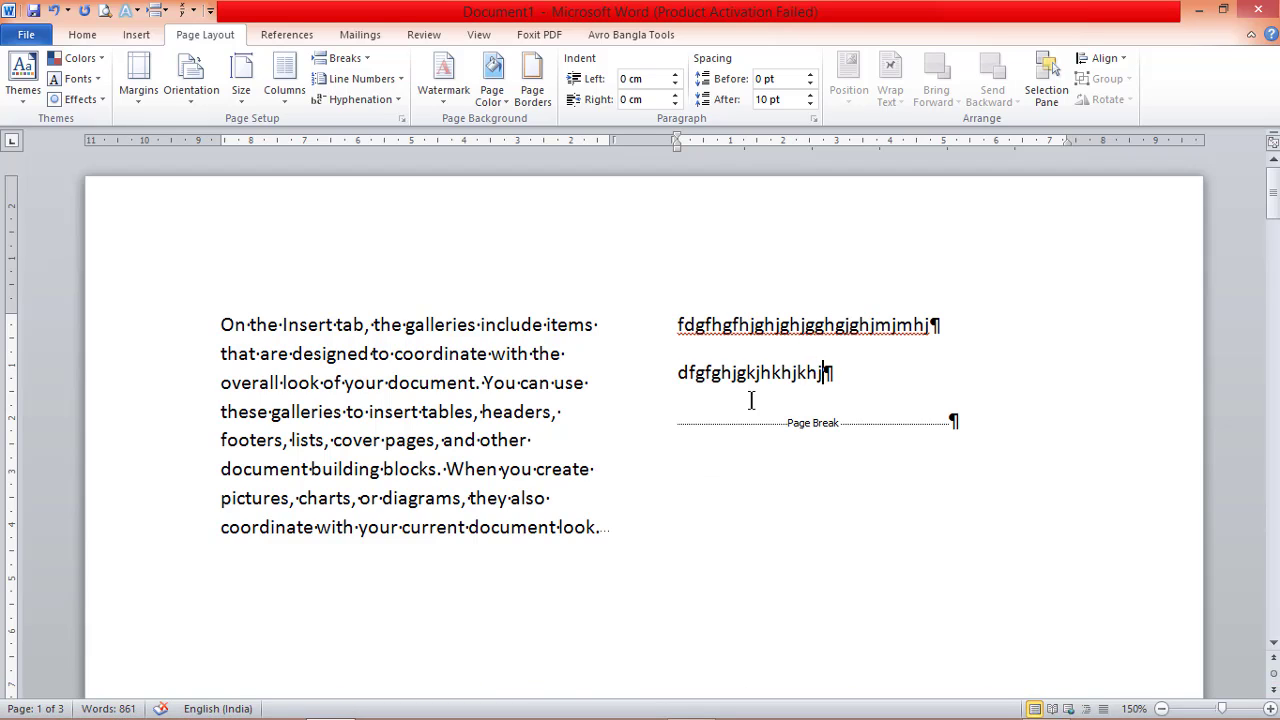
drag(435, 424, 590, 512)
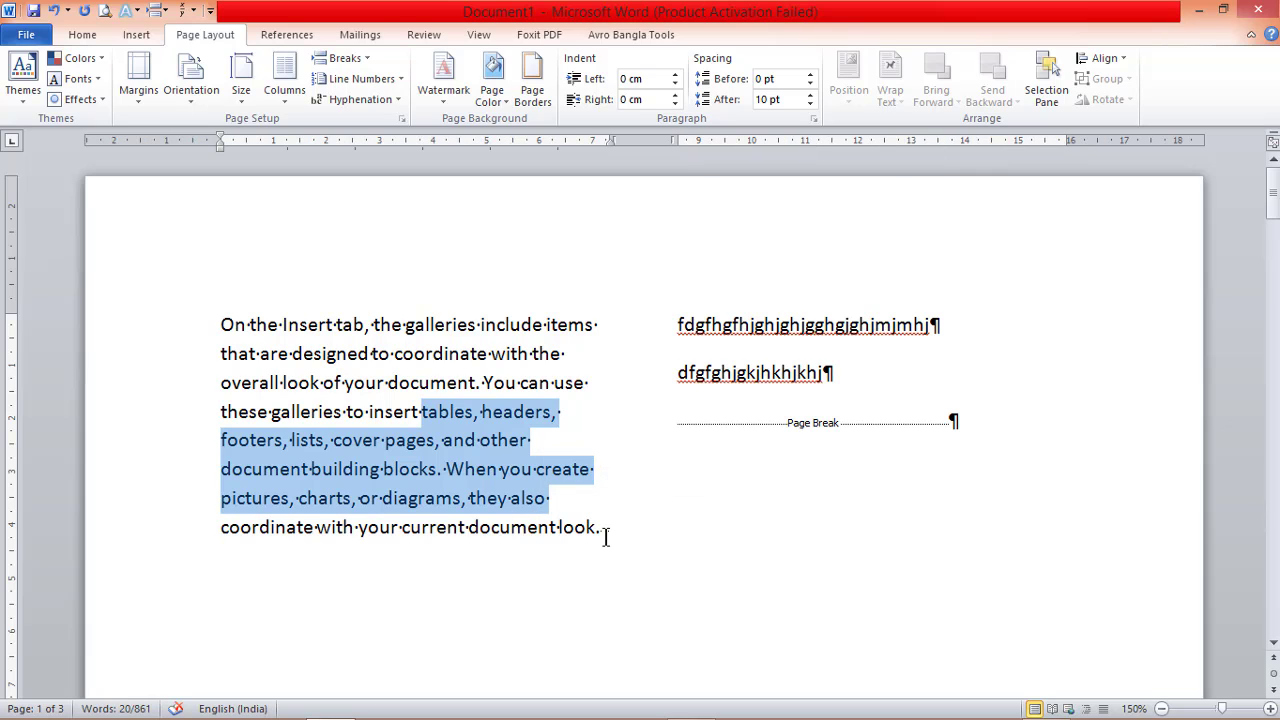
click(605, 536)
drag(466, 472, 492, 414)
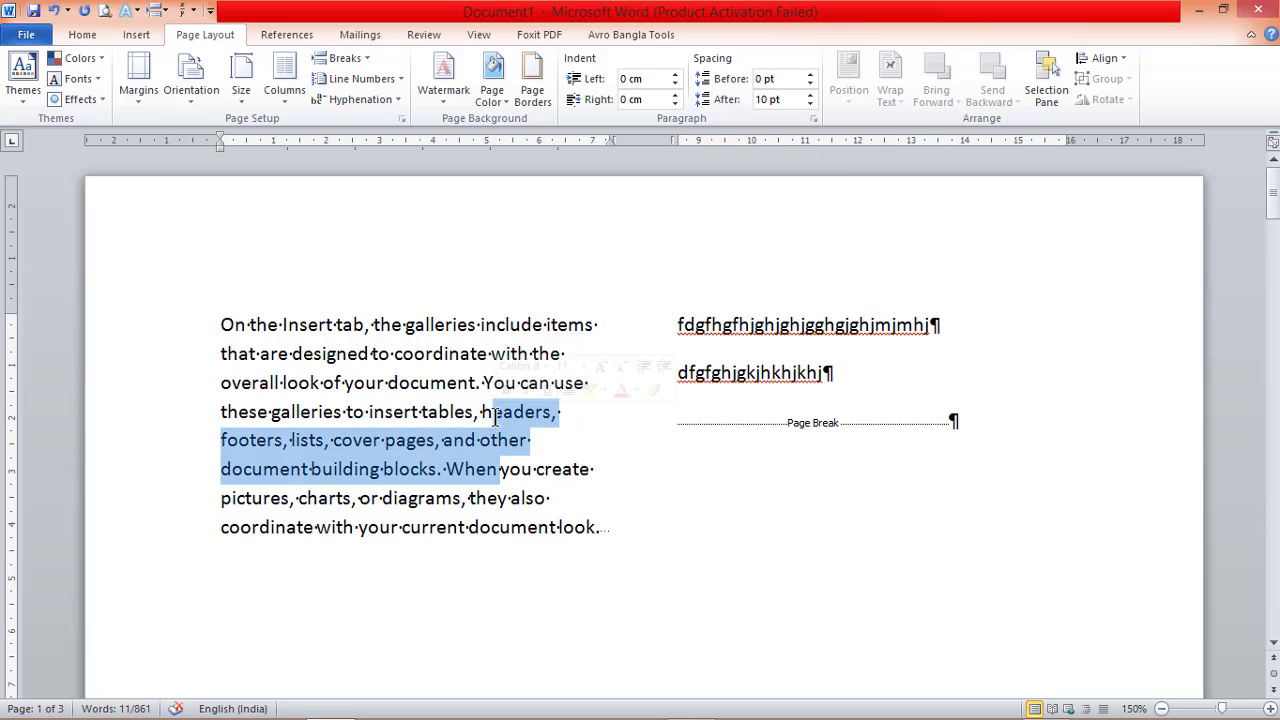
click(608, 531)
click(369, 304)
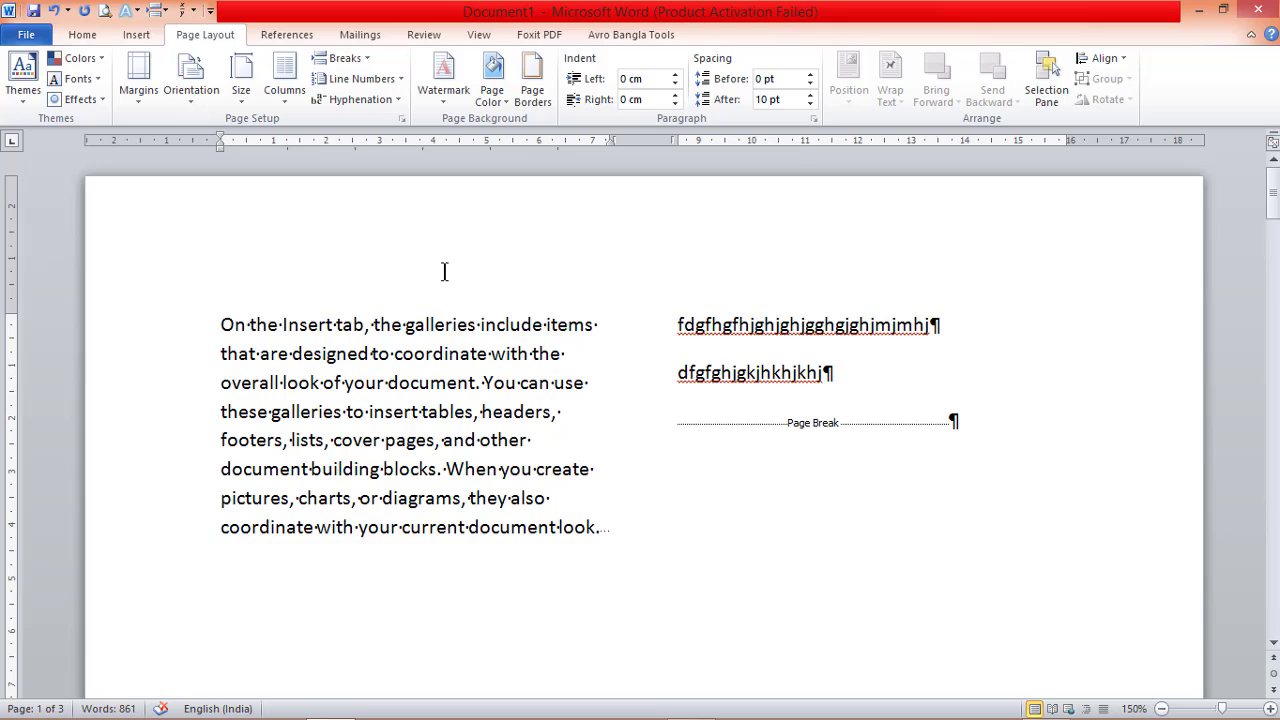
Step: Undo the sample text, the column break and the two-column layout
key(ctrl+z)
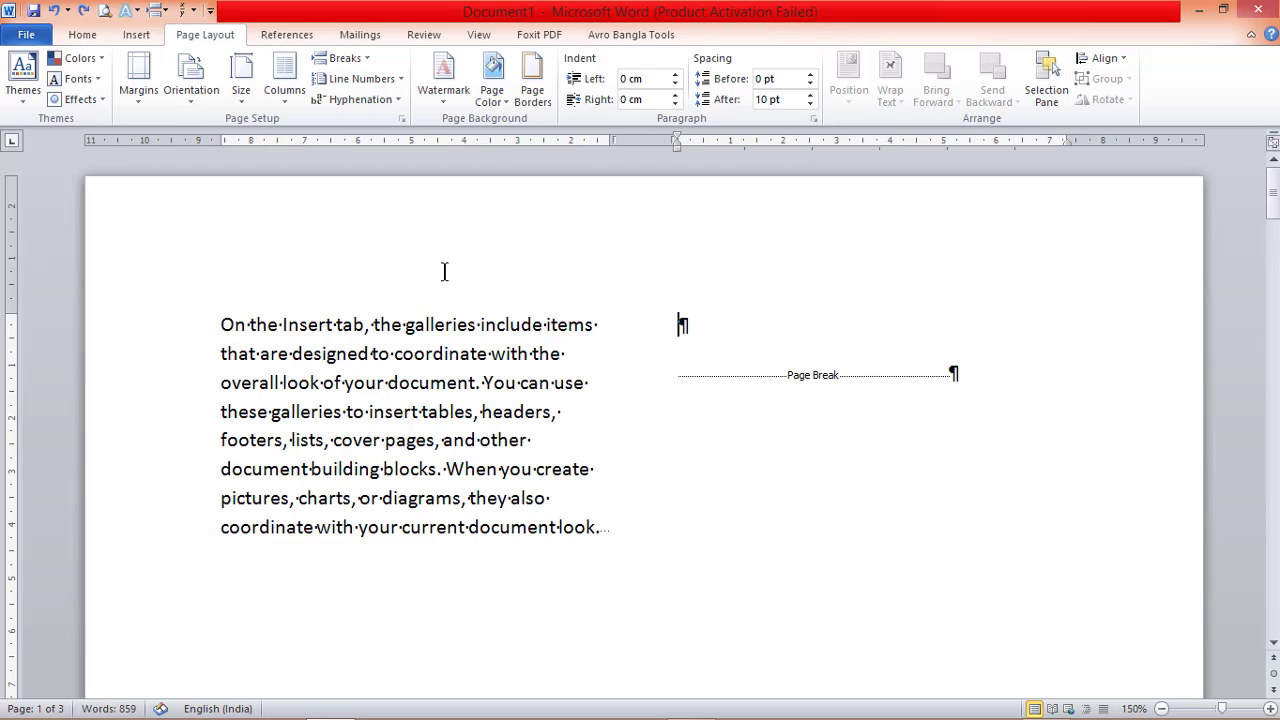
click(444, 272)
key(ctrl+z)
key(ctrl+z)
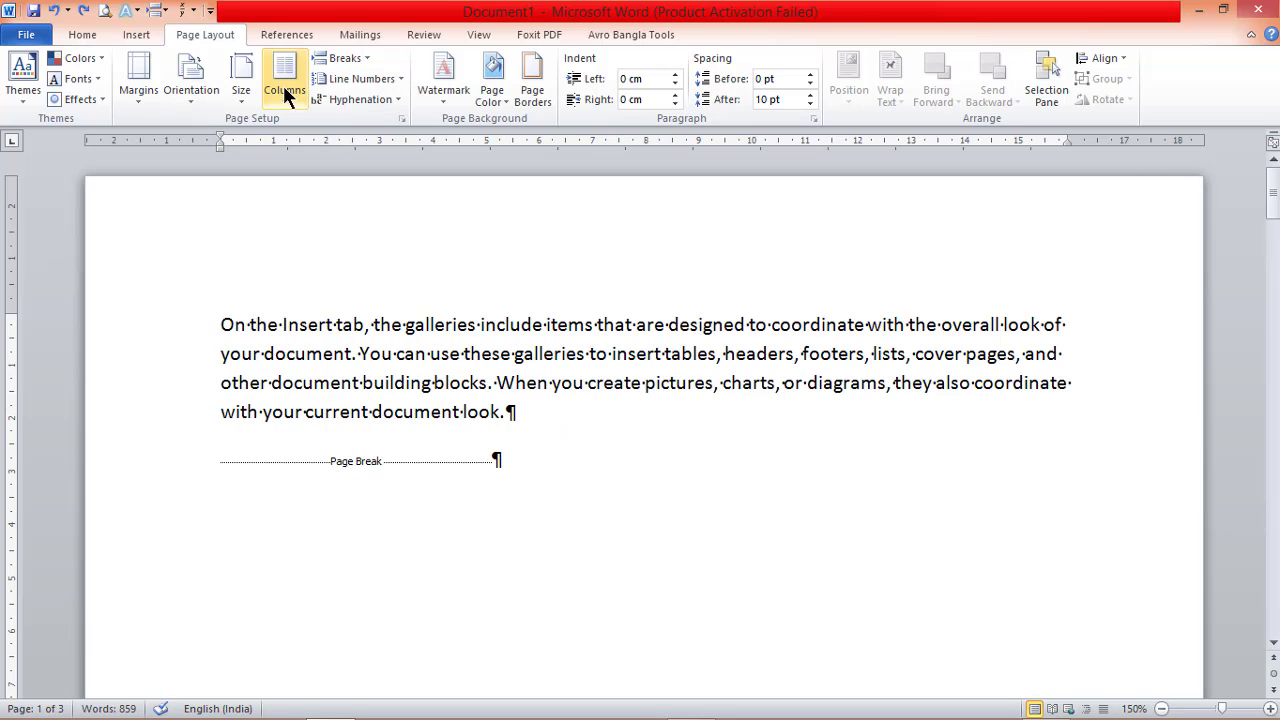
Step: Insert a text wrapping break before "Both the Themes gallery" in the last paragraph of the document
click(366, 60)
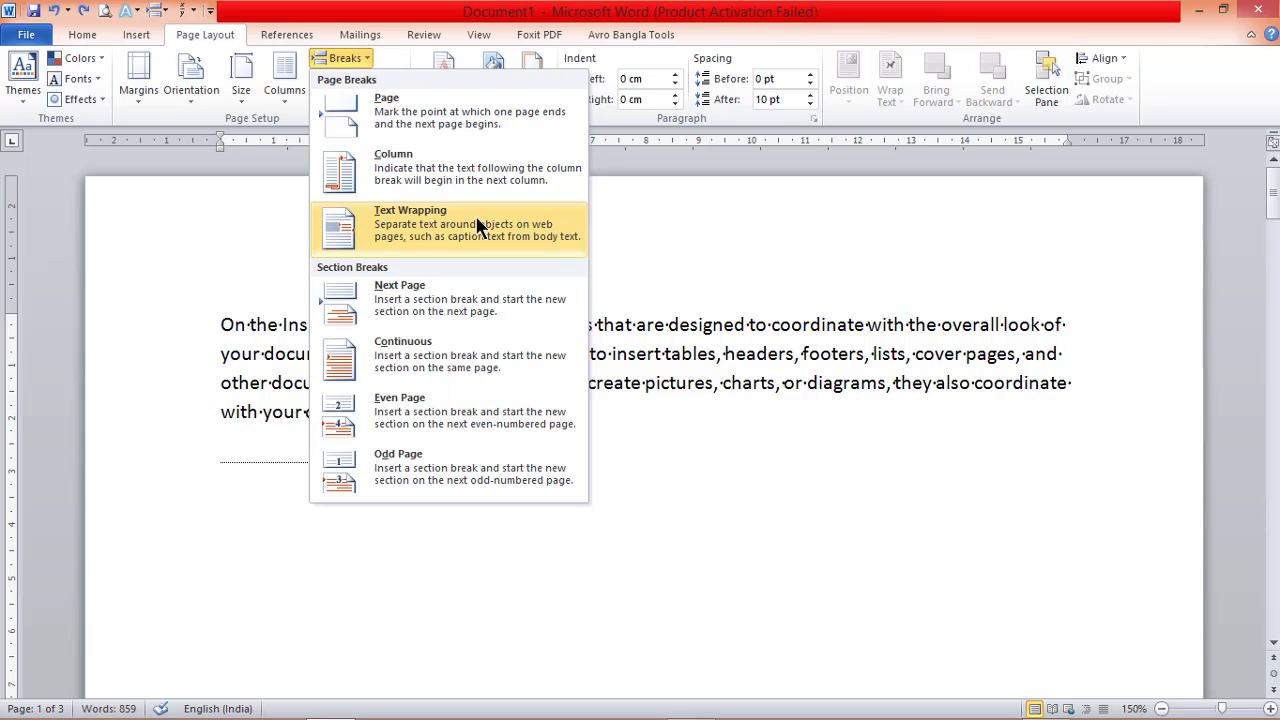
drag(1273, 200, 1273, 514)
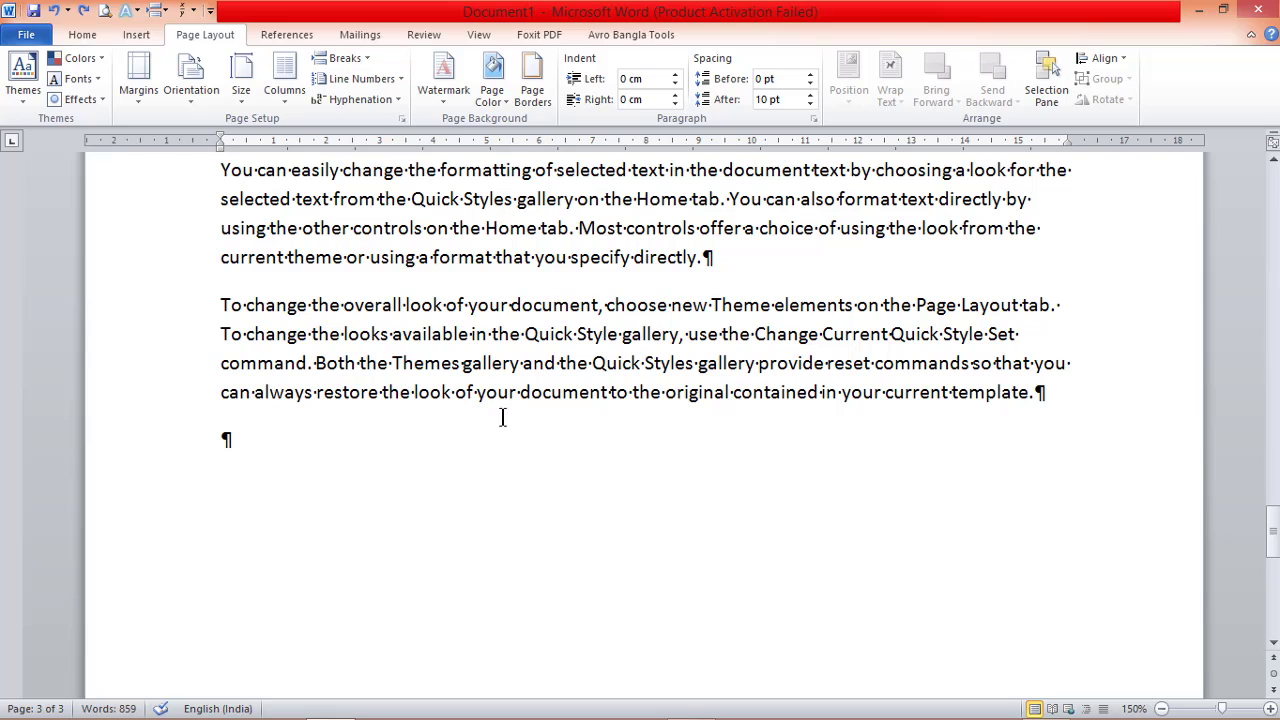
click(317, 362)
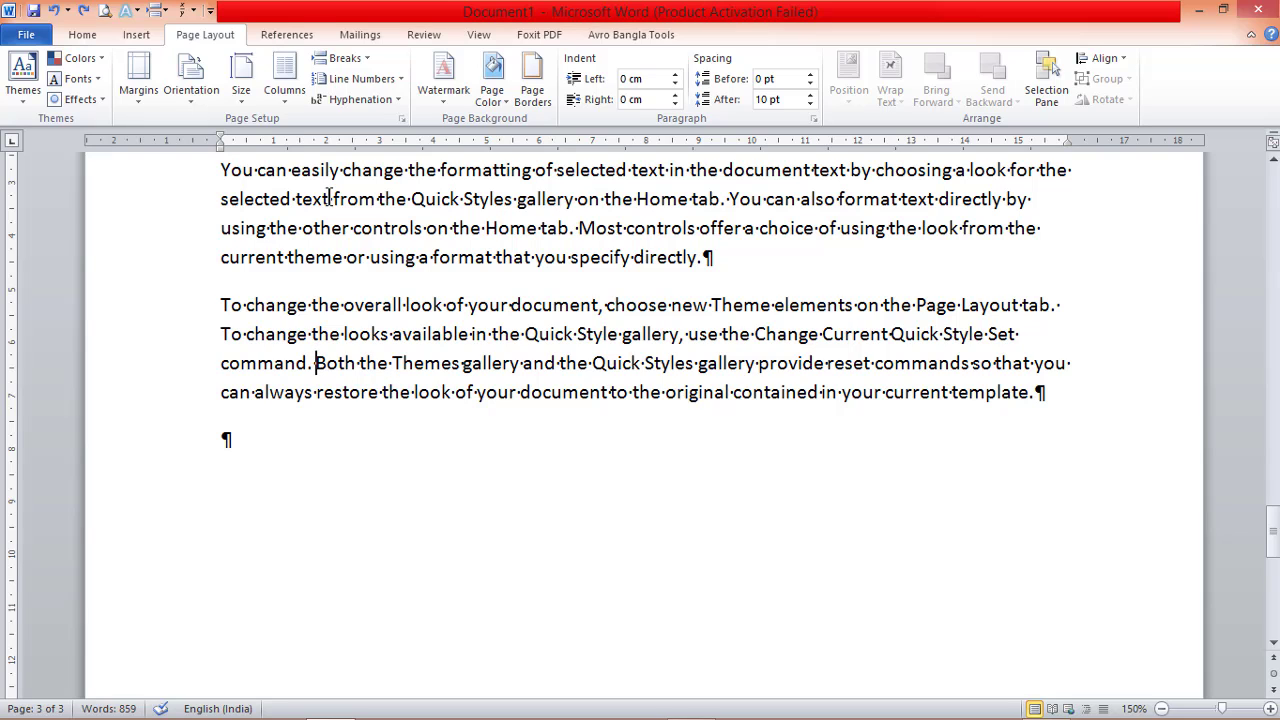
click(372, 58)
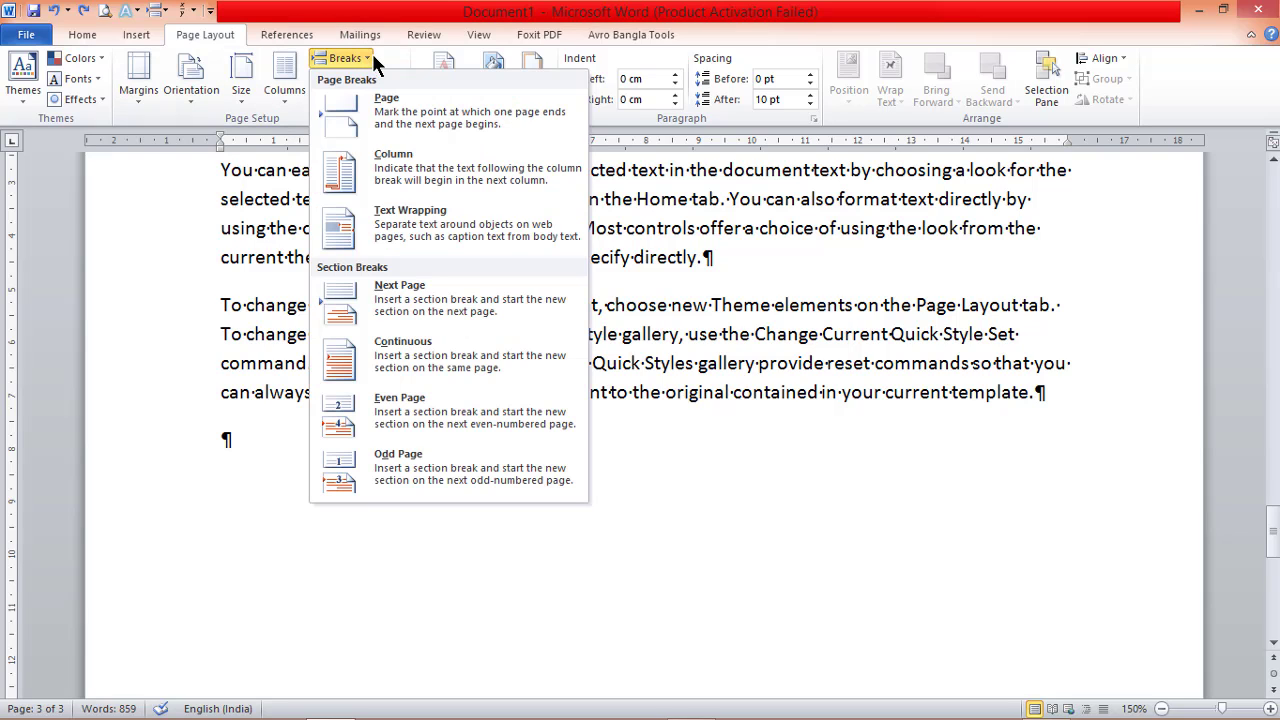
click(422, 216)
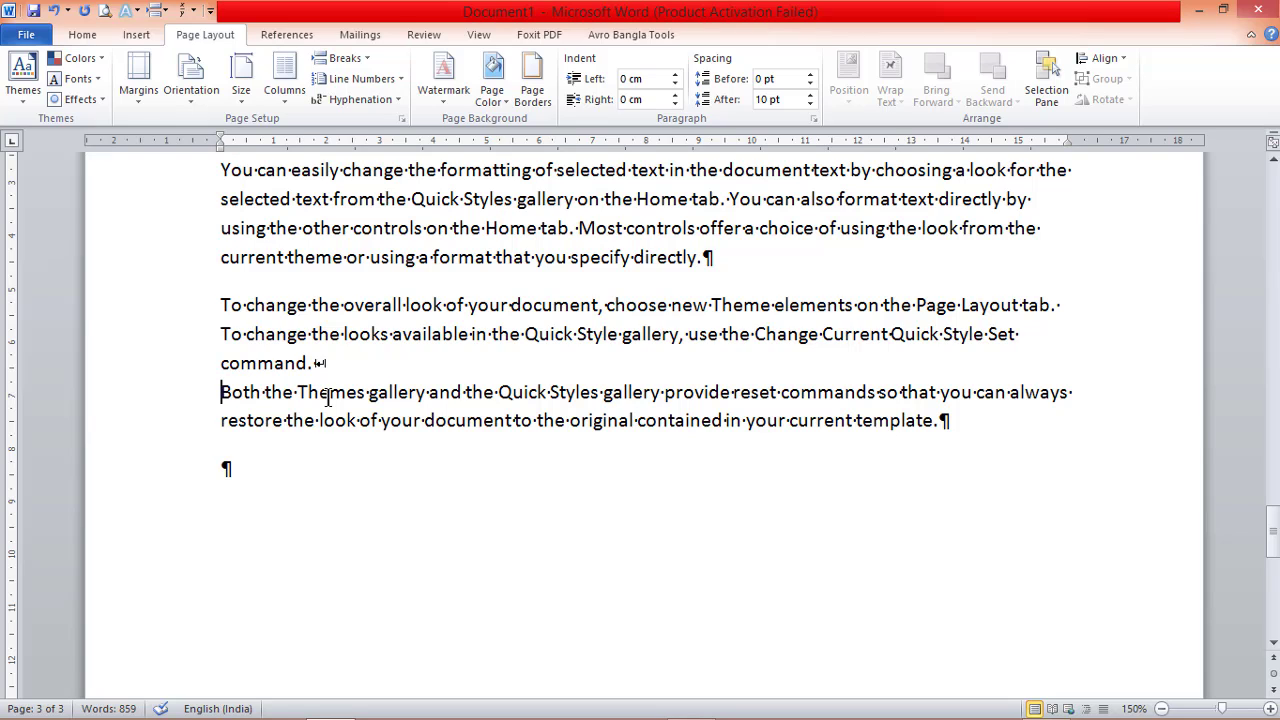
Step: Replace the text wrapping break before "Both the Themes gallery" with a paragraph break, and replace that with a manual line break
key(BackSpace)
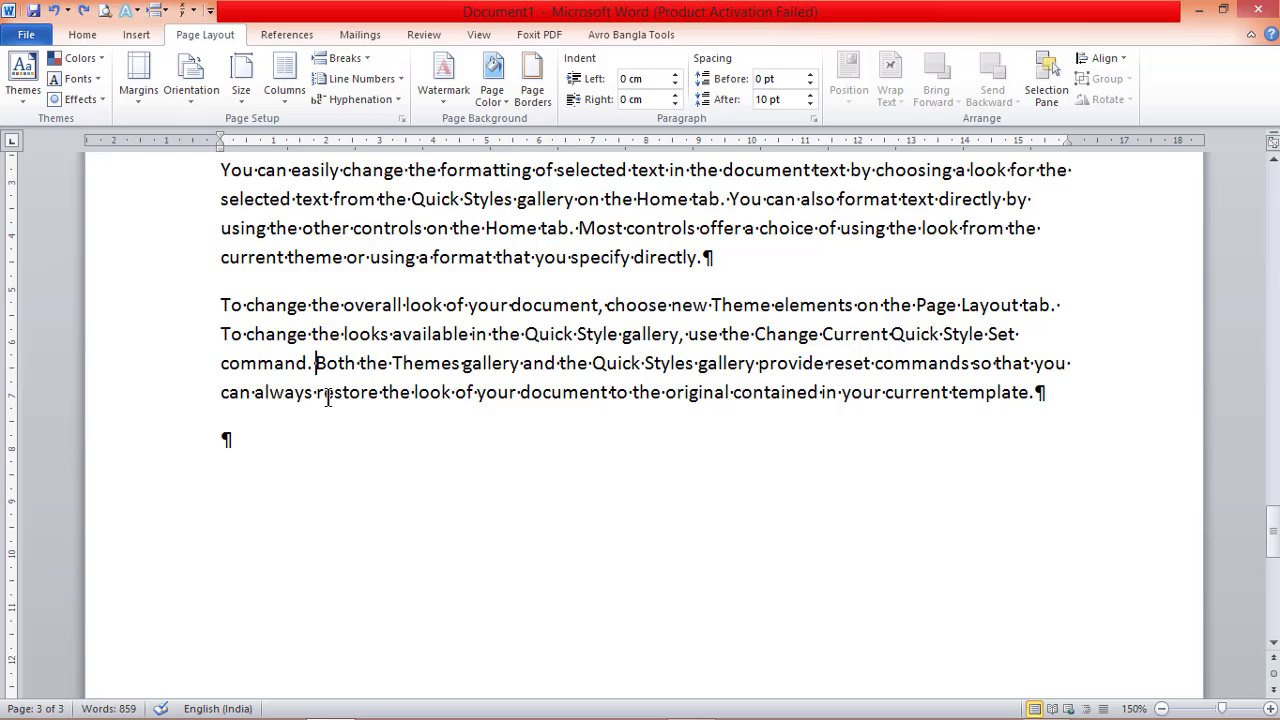
key(Return)
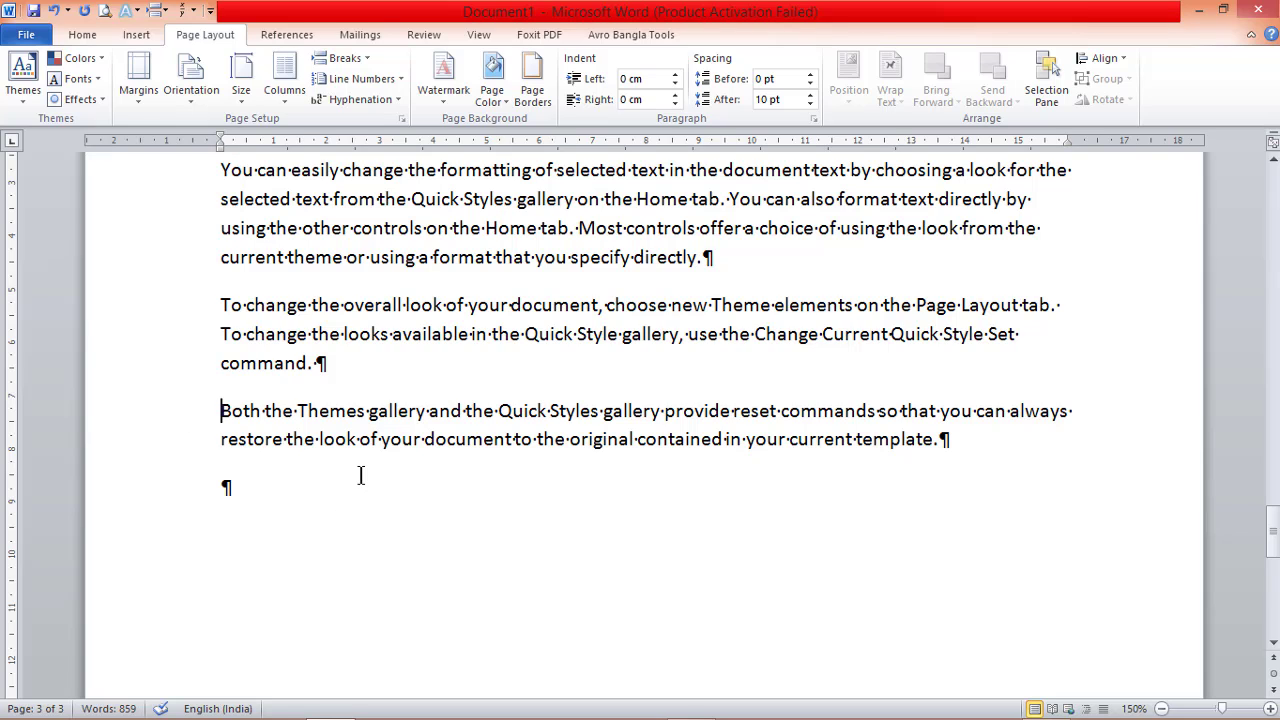
key(BackSpace)
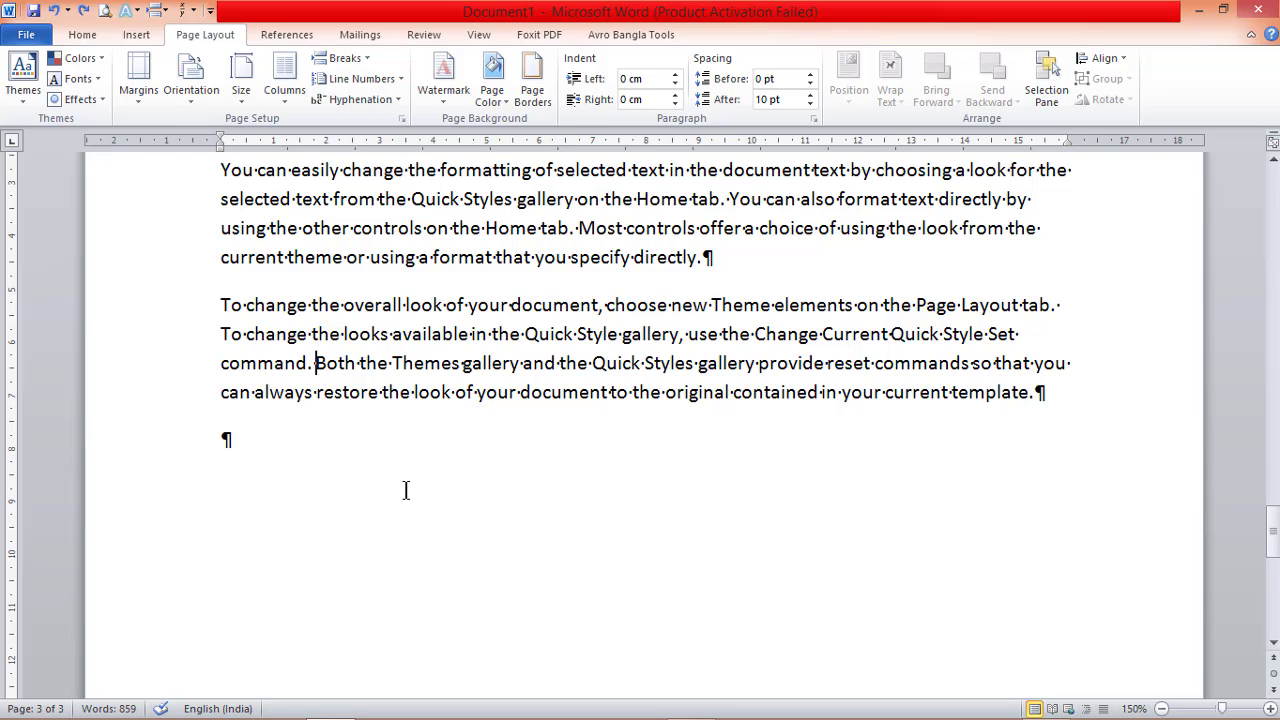
key(shift+Return)
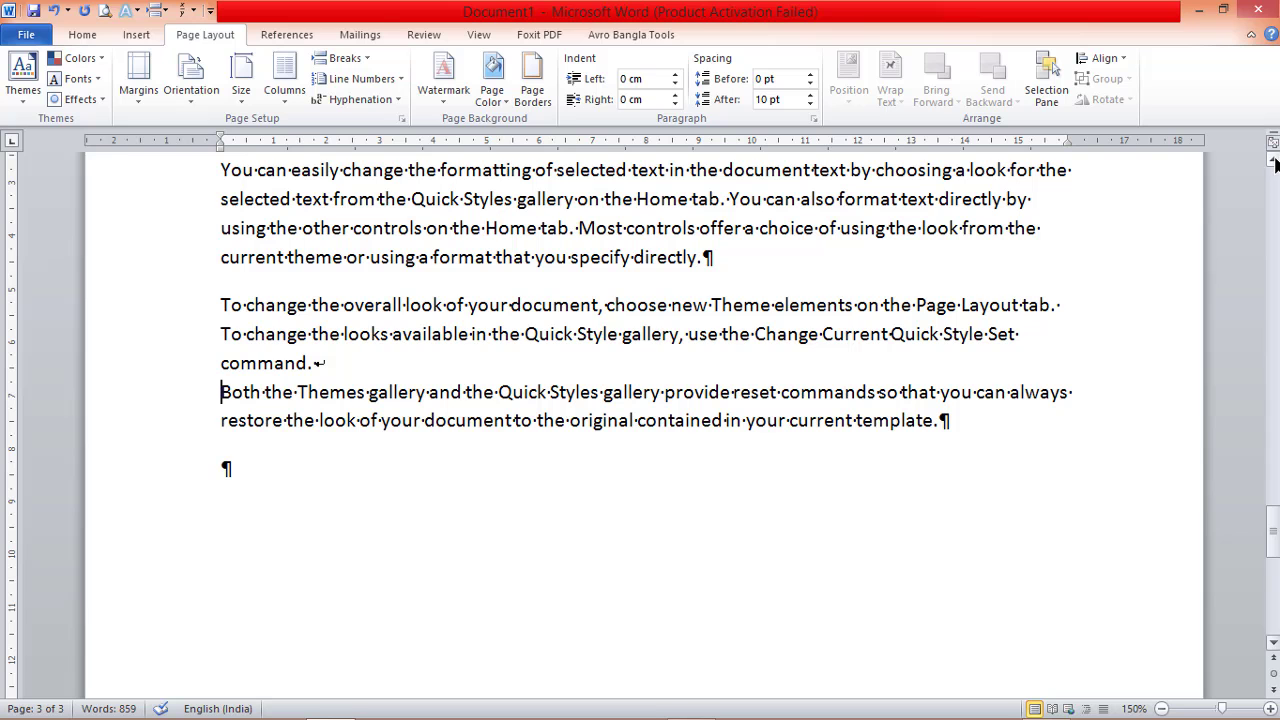
Step: Insert a page break before the second paragraph on page 2, "To change the overall look of your document", and inspect its break mark
scroll(1274, 160, up, 3)
scroll(1274, 160, up, 9)
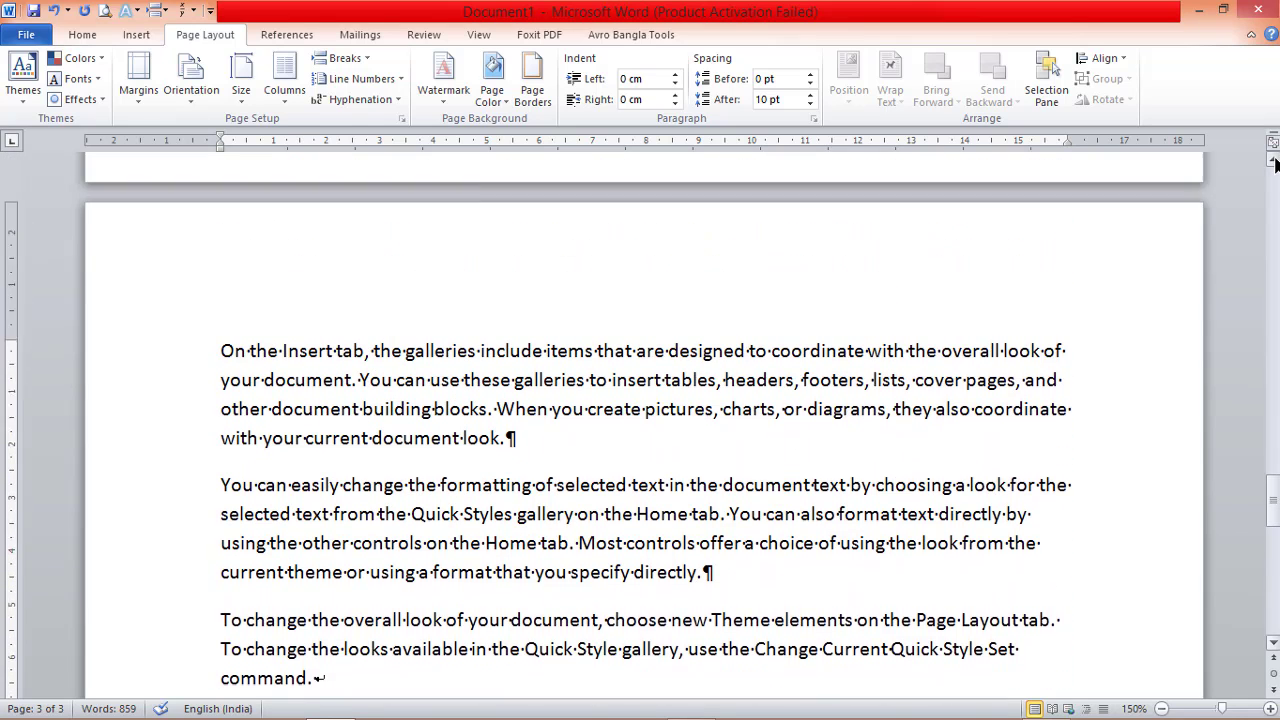
scroll(1274, 160, up, 7)
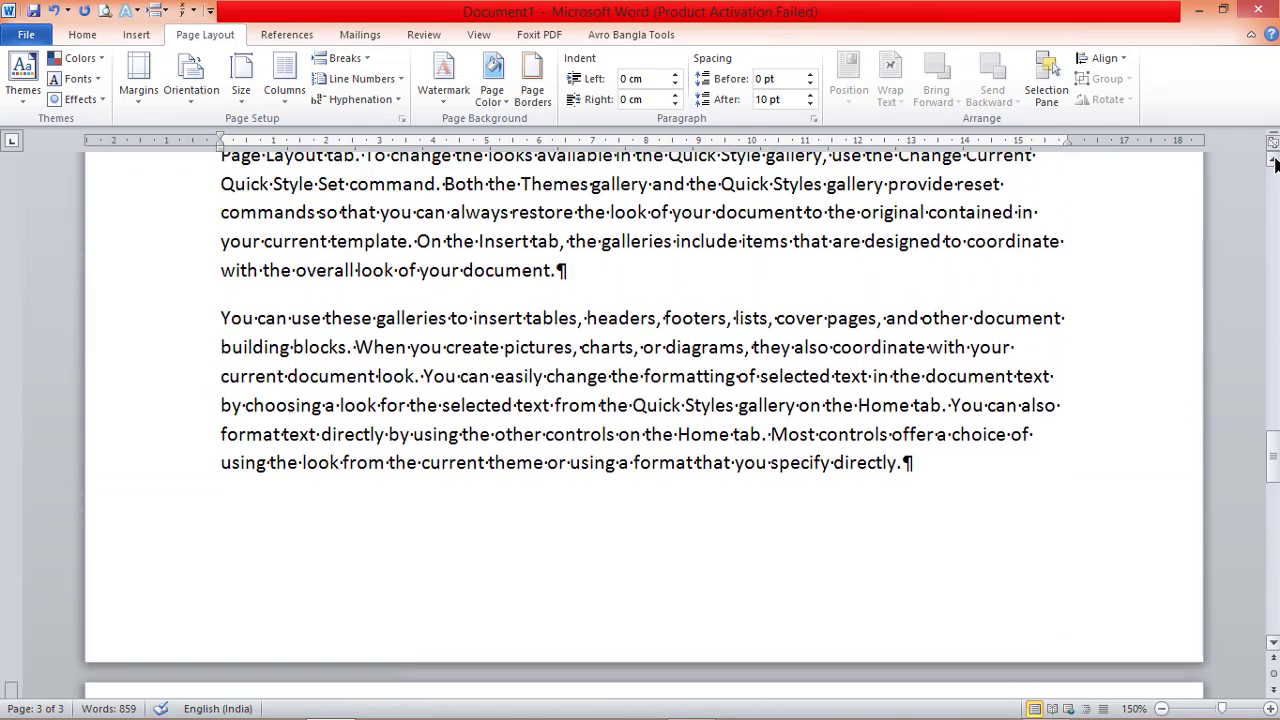
scroll(1274, 160, up, 7)
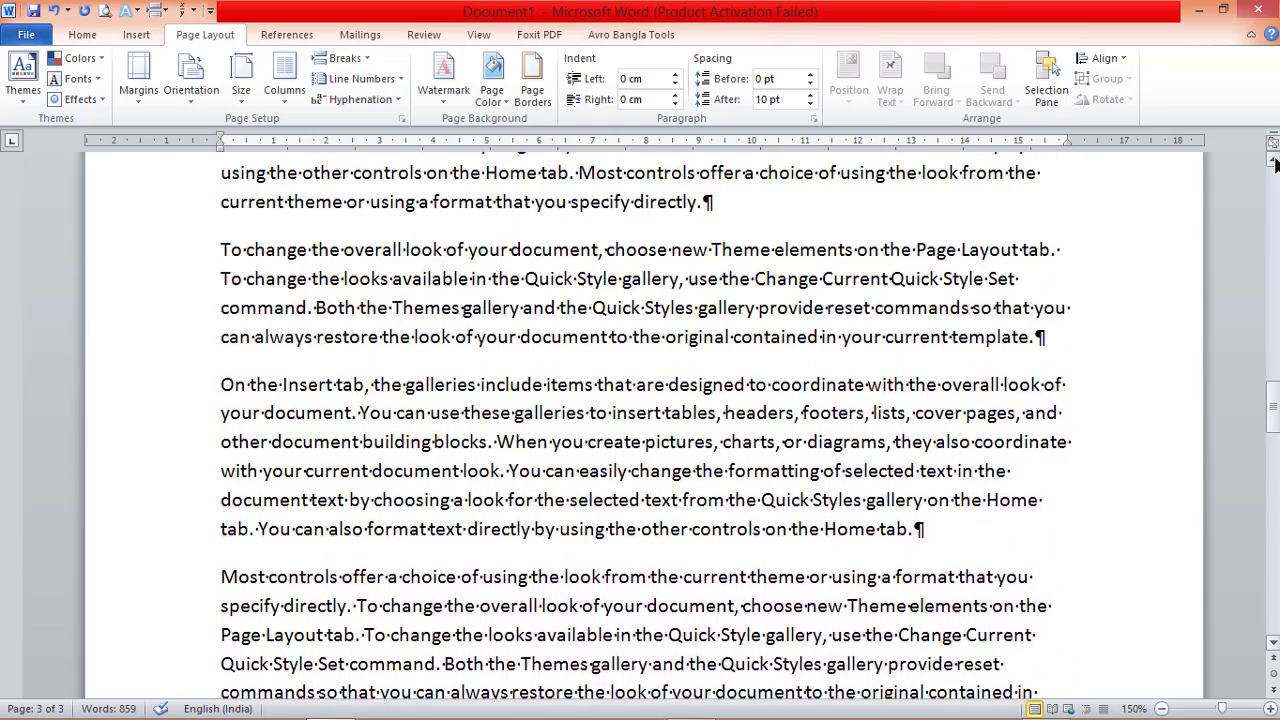
scroll(1274, 160, up, 8)
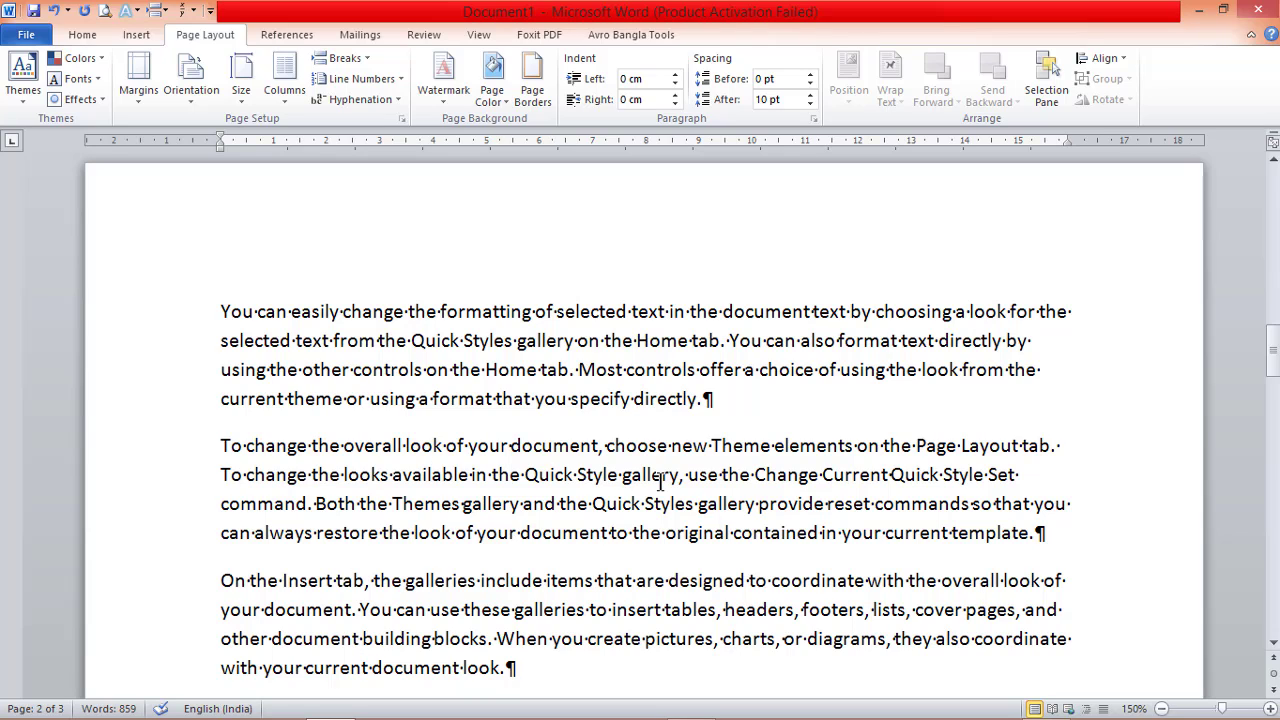
click(222, 443)
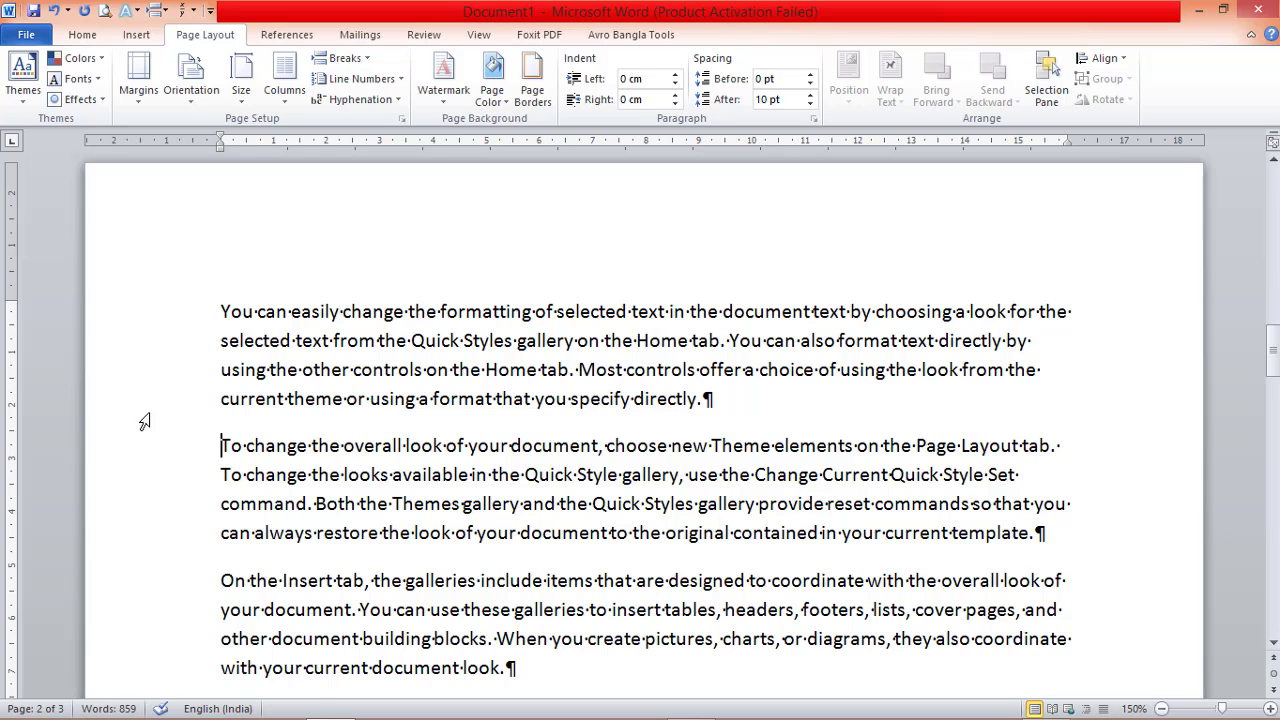
key(ctrl+Return)
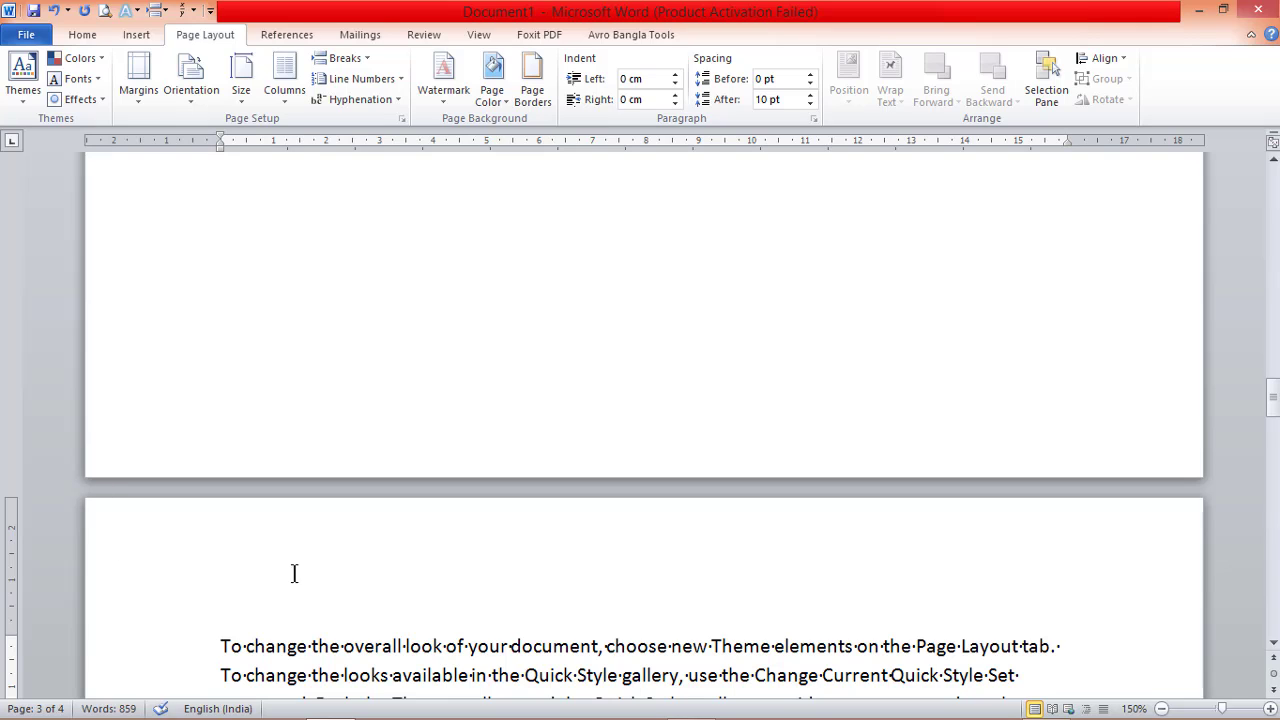
click(340, 586)
drag(1274, 161, 1274, 161)
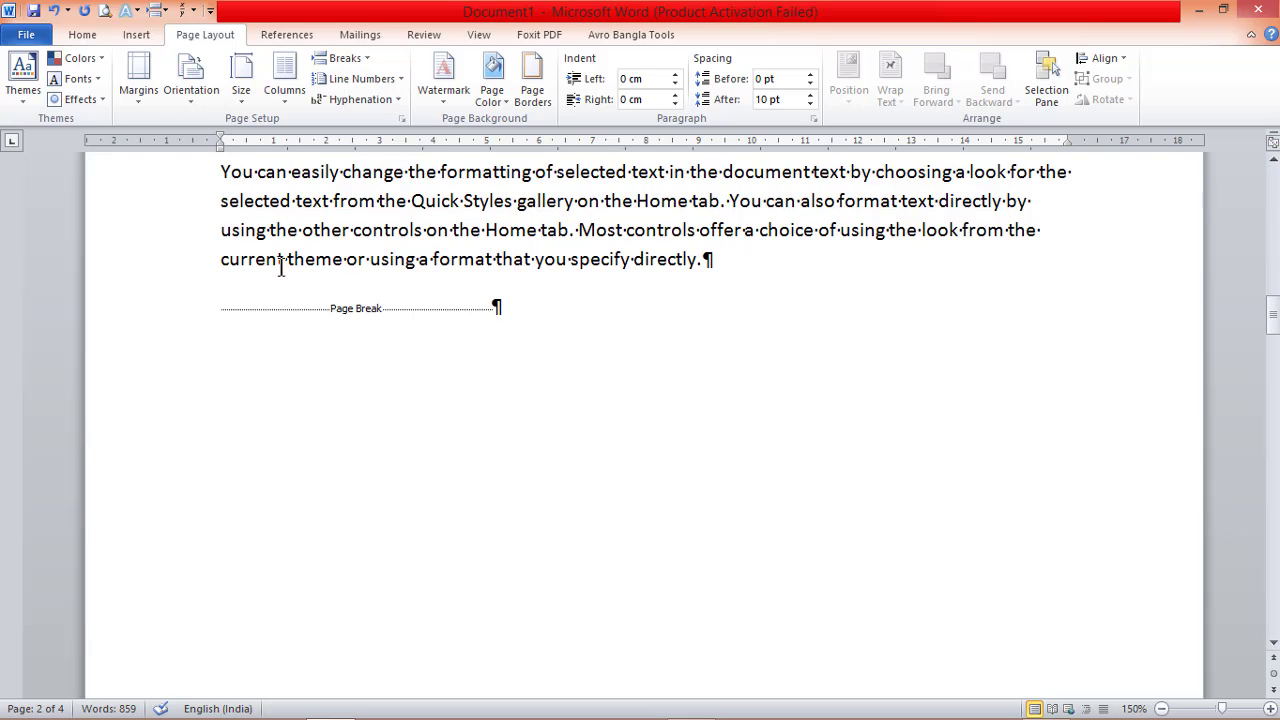
drag(330, 300, 394, 307)
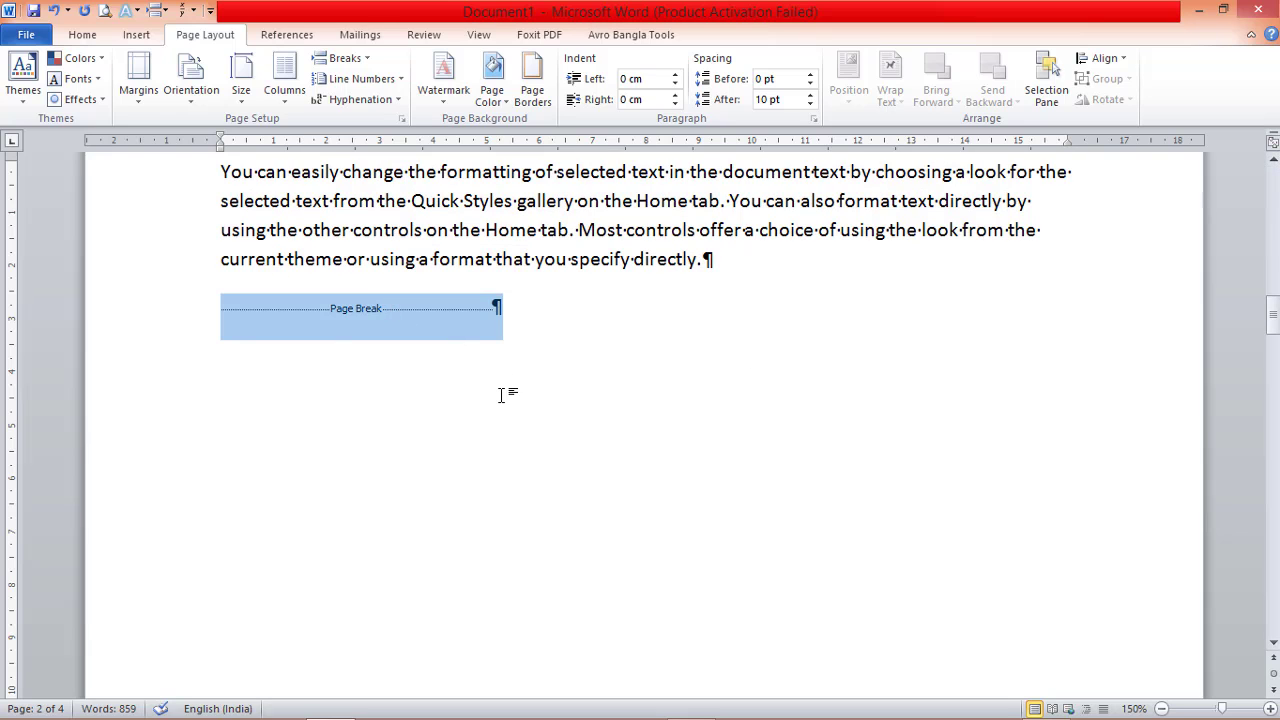
click(426, 356)
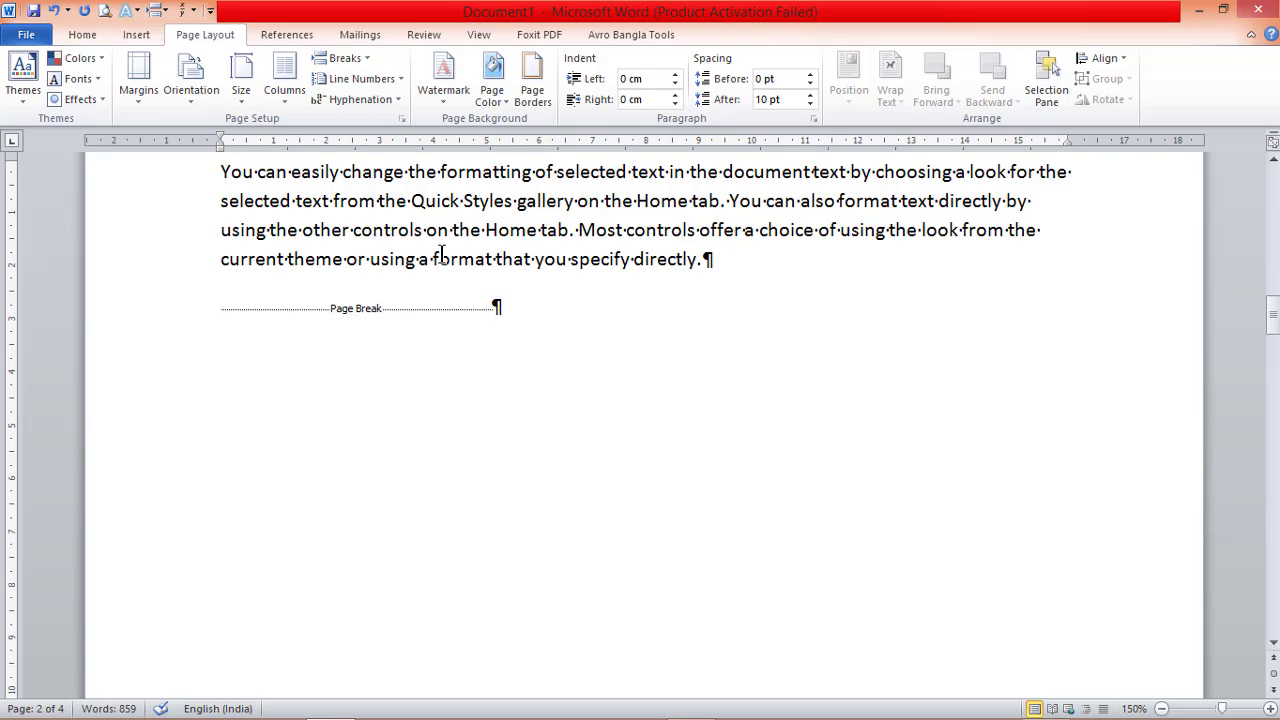
Step: Set the document's page orientation to landscape and view all pages together
click(187, 98)
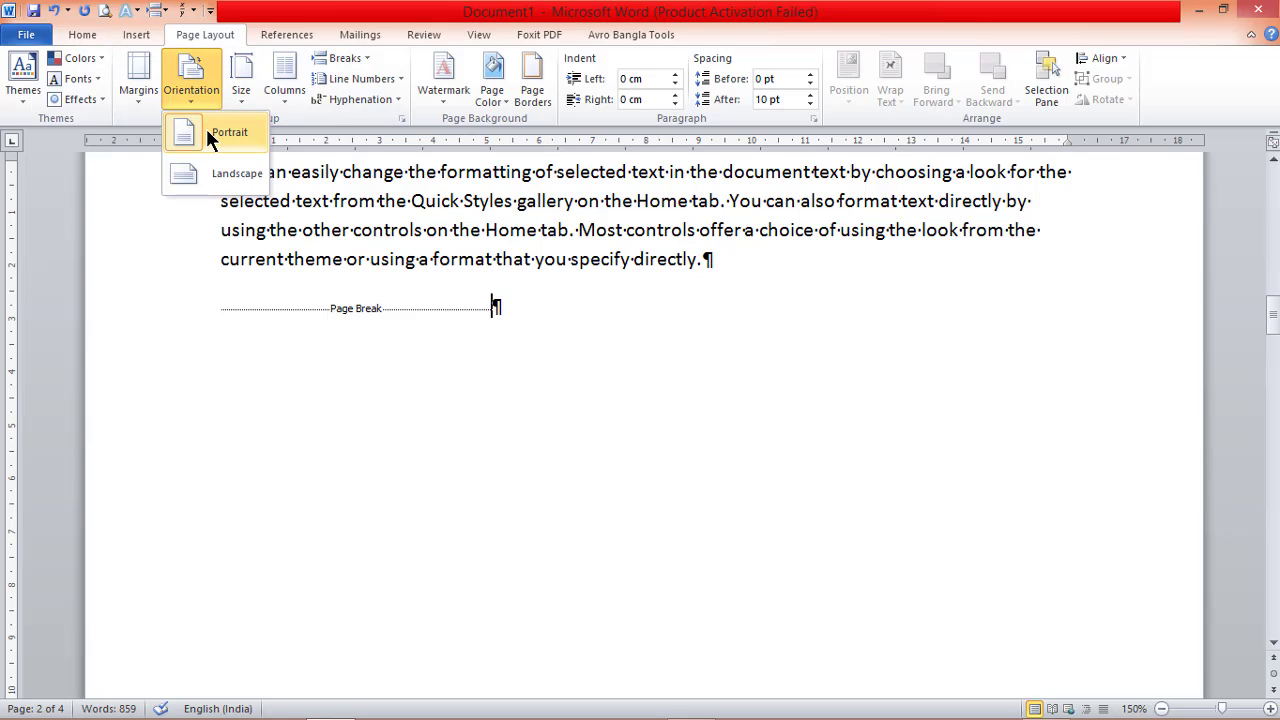
click(233, 174)
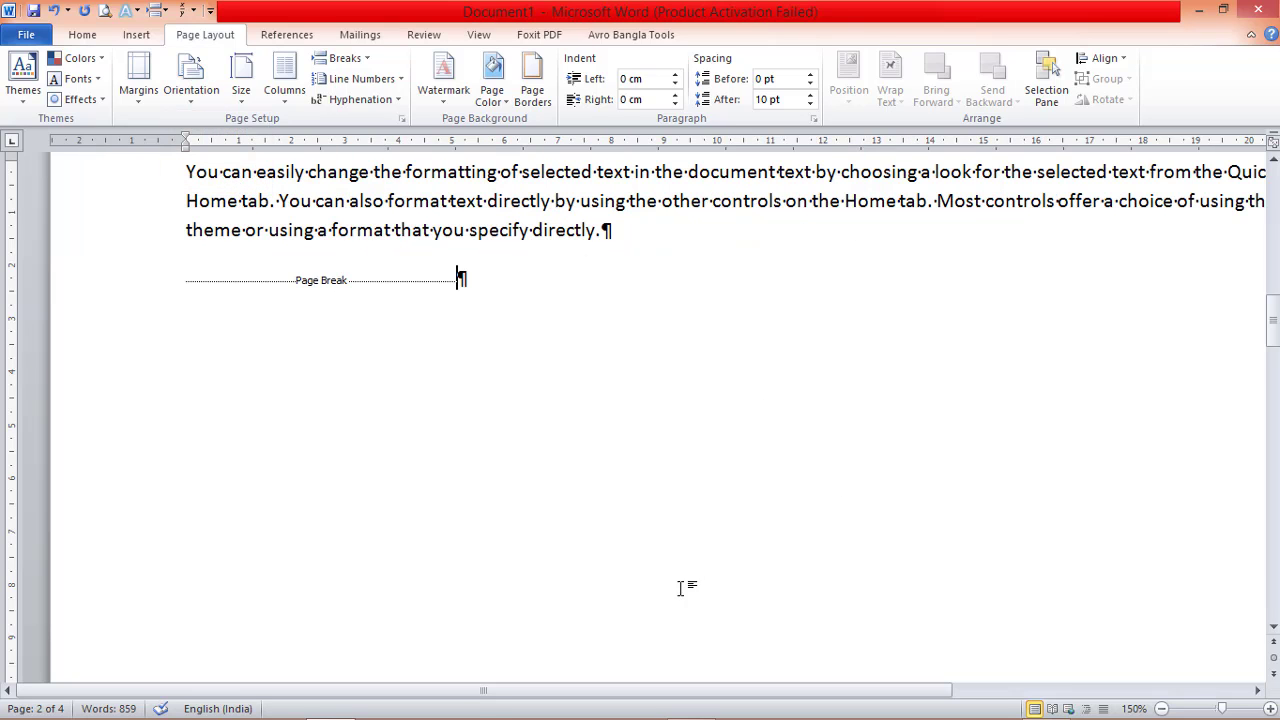
ctrl+scroll(609, 580, down, 6)
ctrl+scroll(609, 580, down, 5)
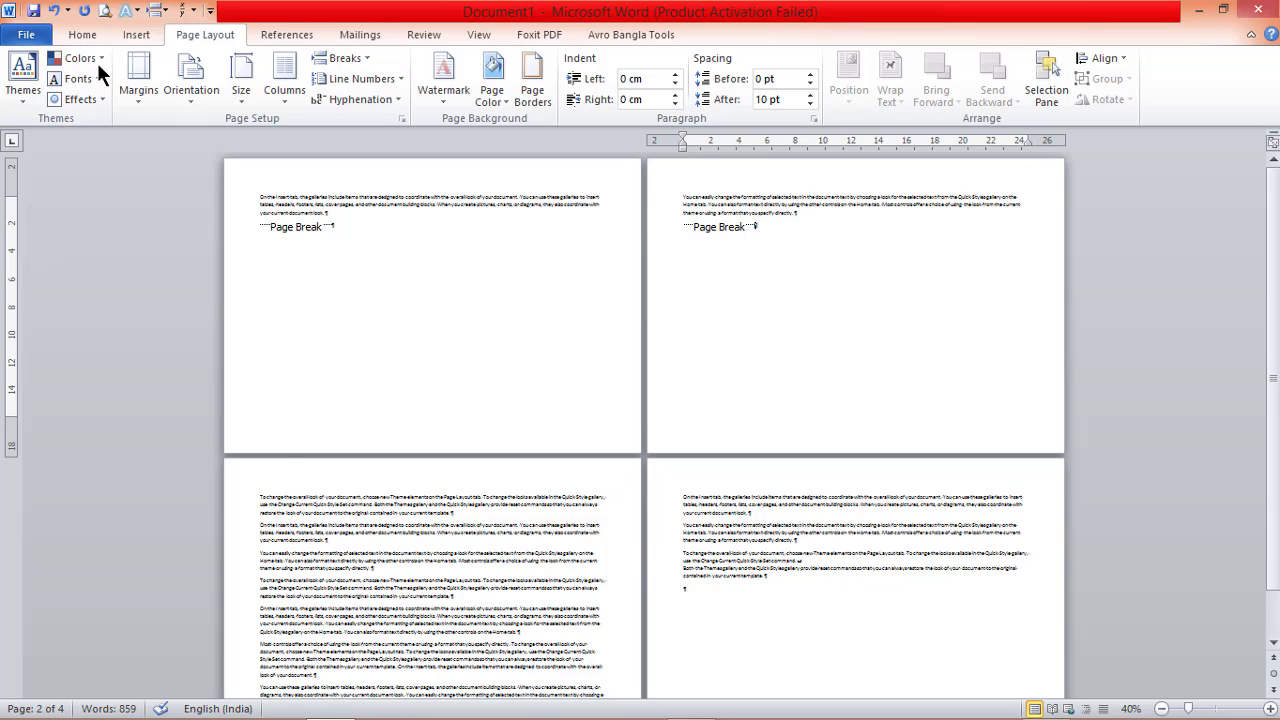
click(195, 94)
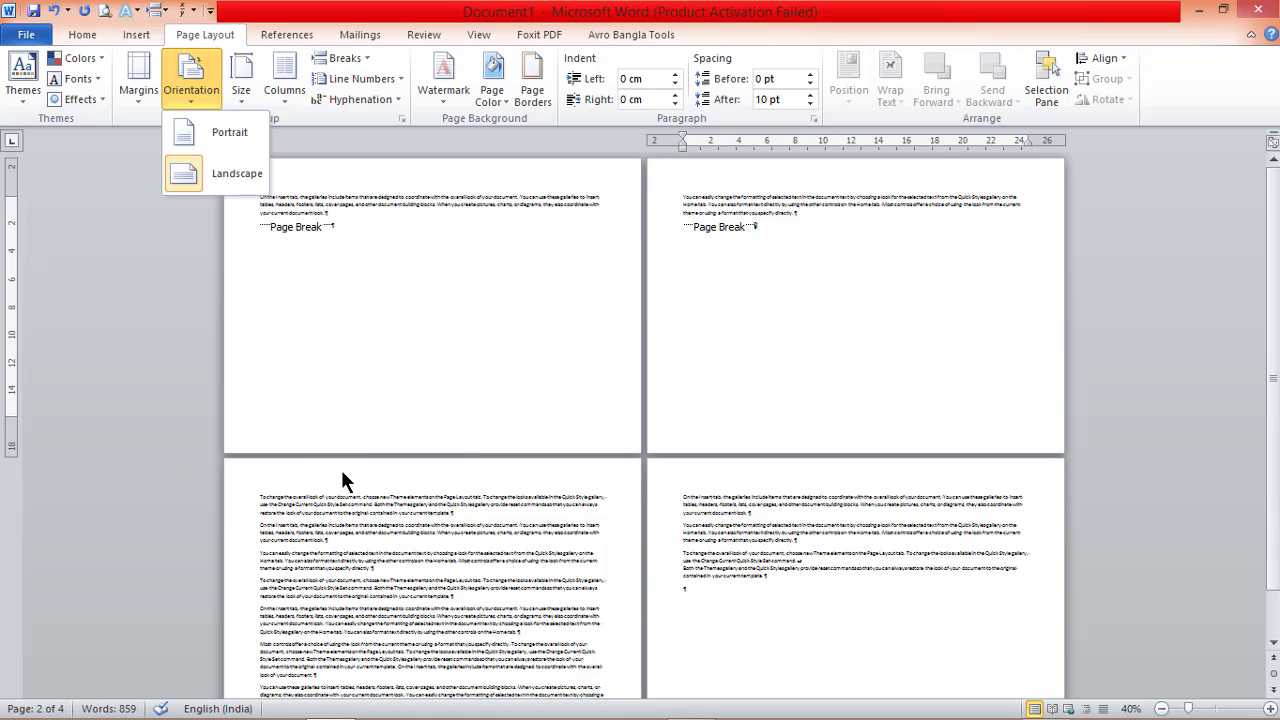
click(110, 184)
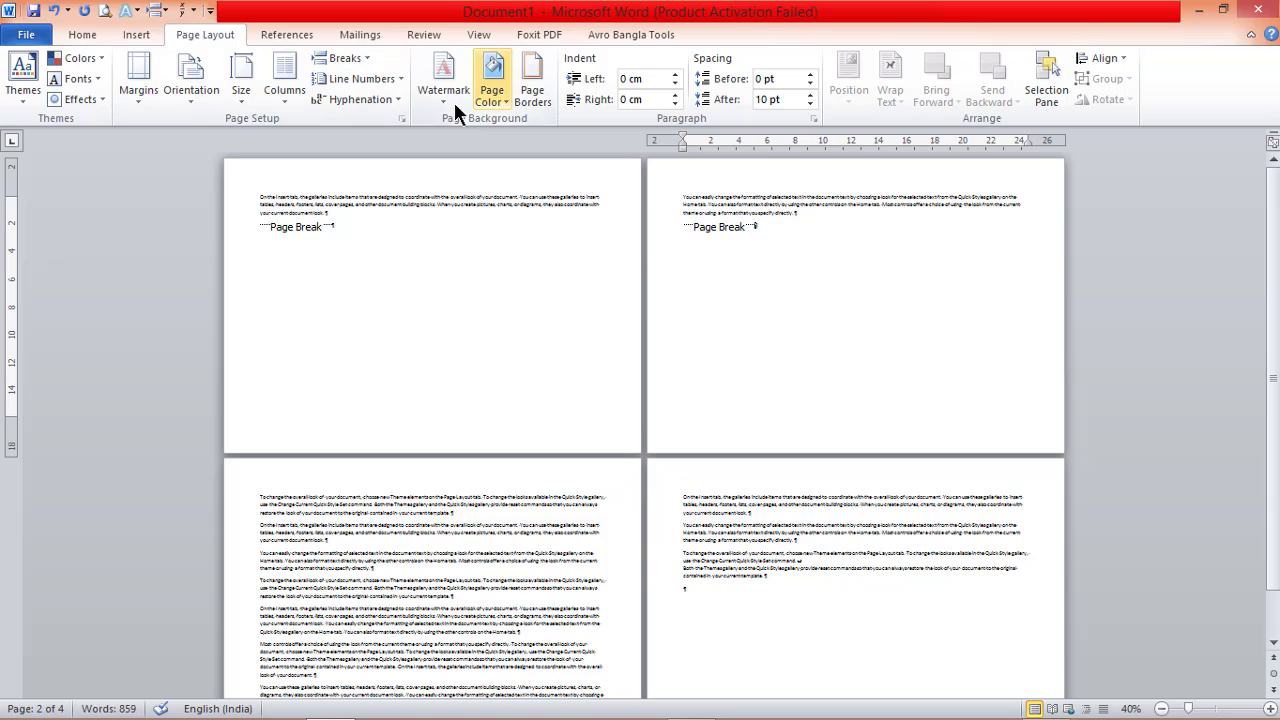
Step: Apply a dashed ½ pt box page border to the whole document
click(537, 99)
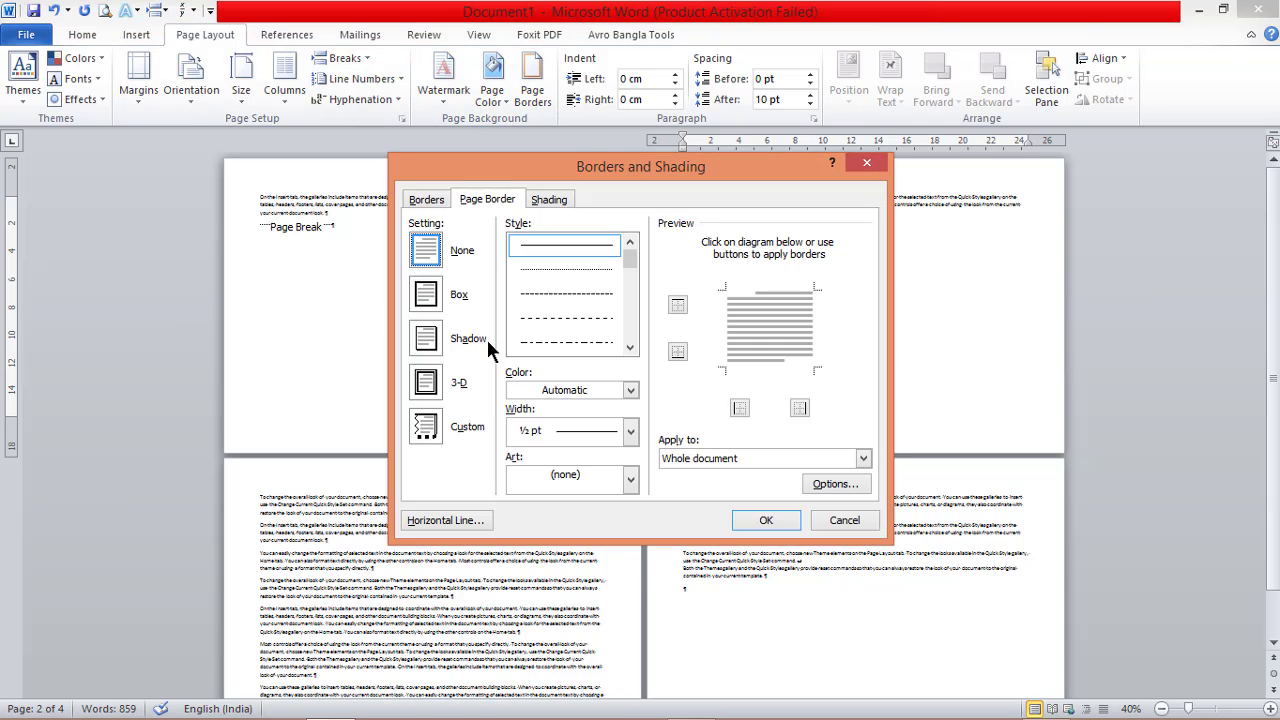
click(590, 291)
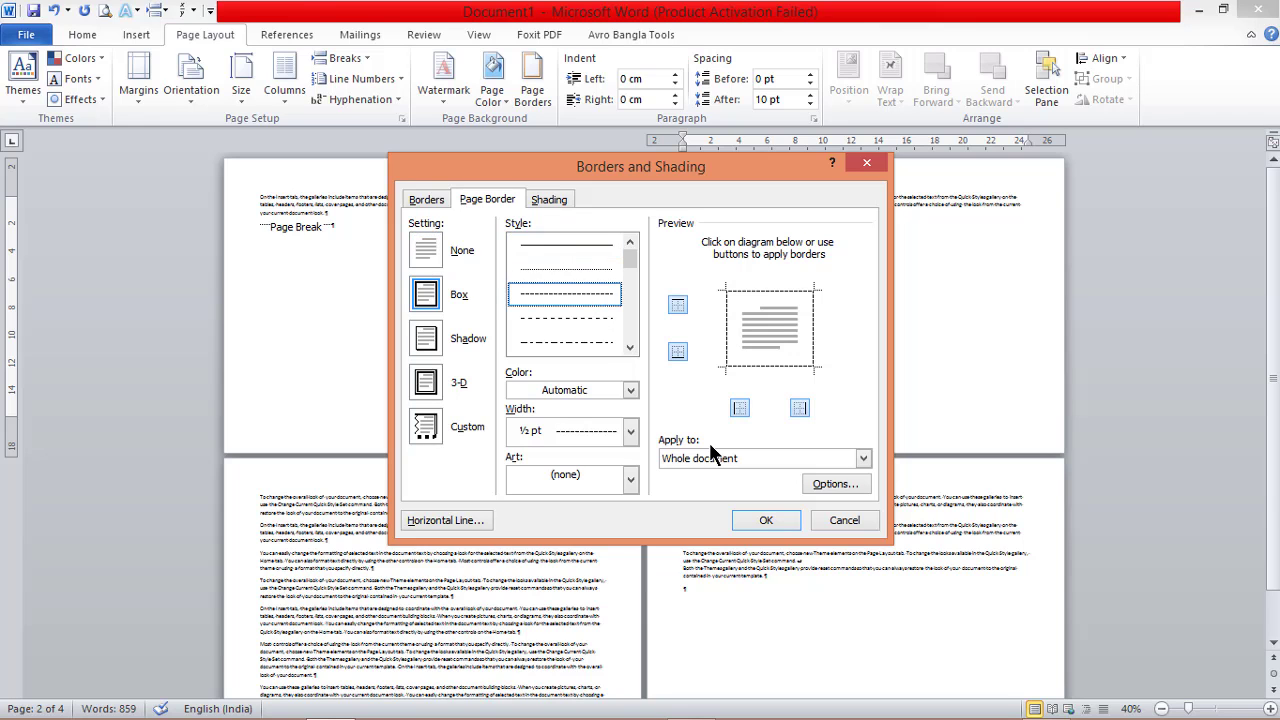
click(757, 527)
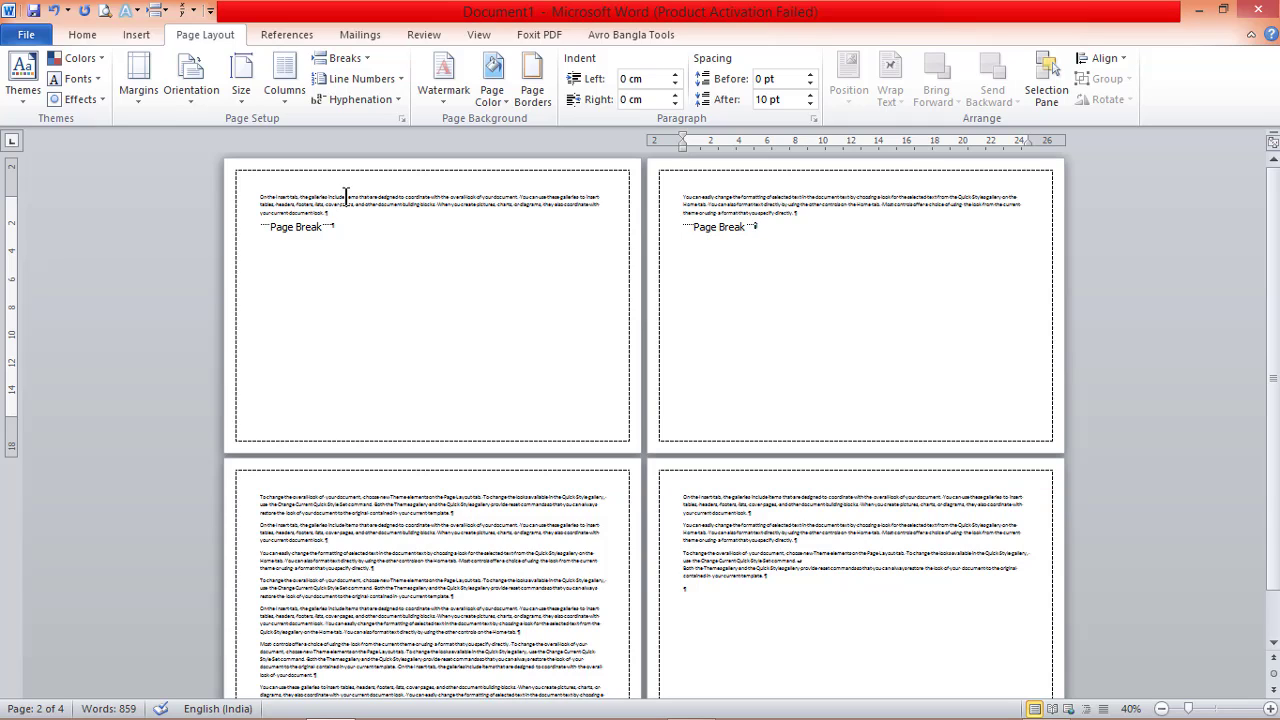
Step: Examine the text, page break mark and border of the first landscape page up close
drag(346, 195, 651, 139)
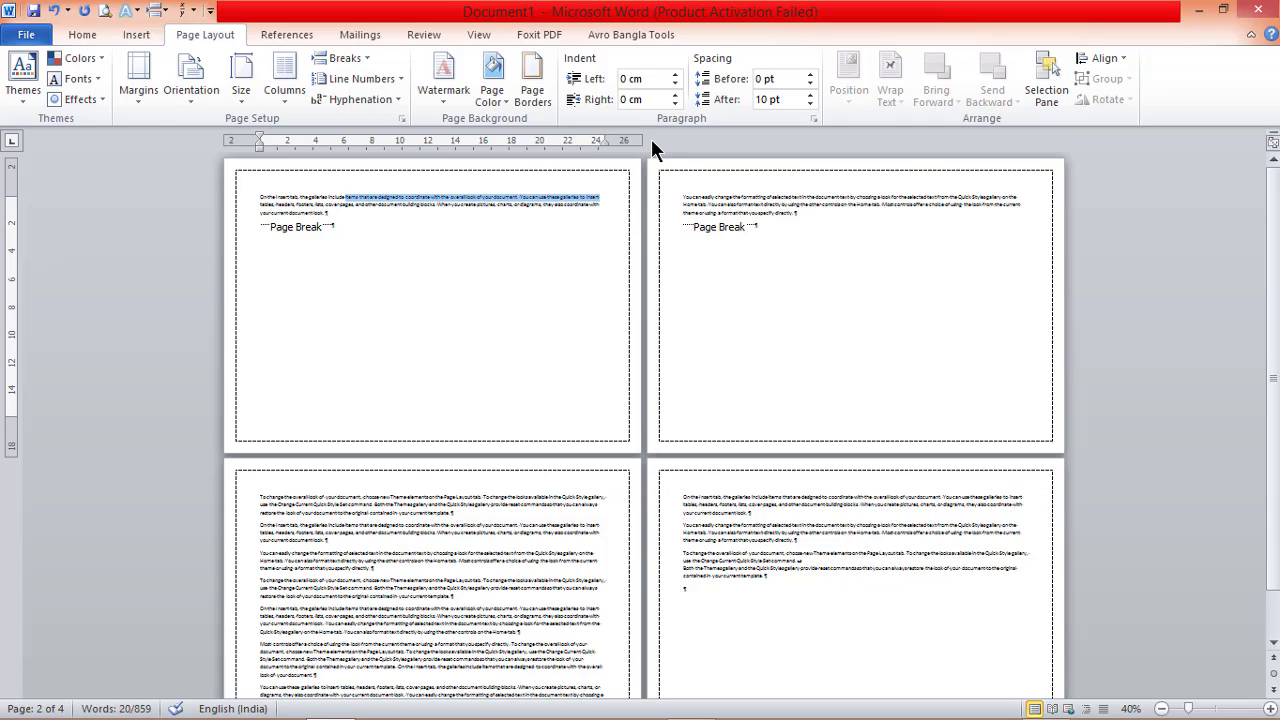
click(530, 319)
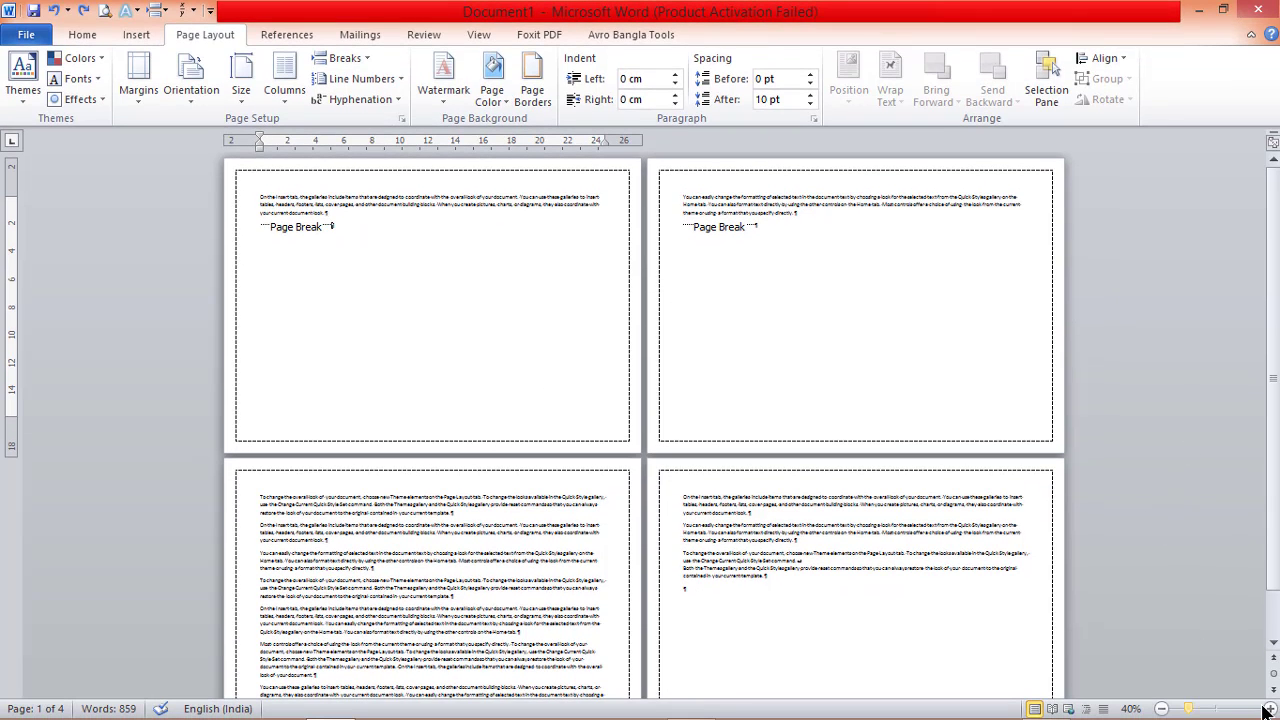
mouse_move(1271, 713)
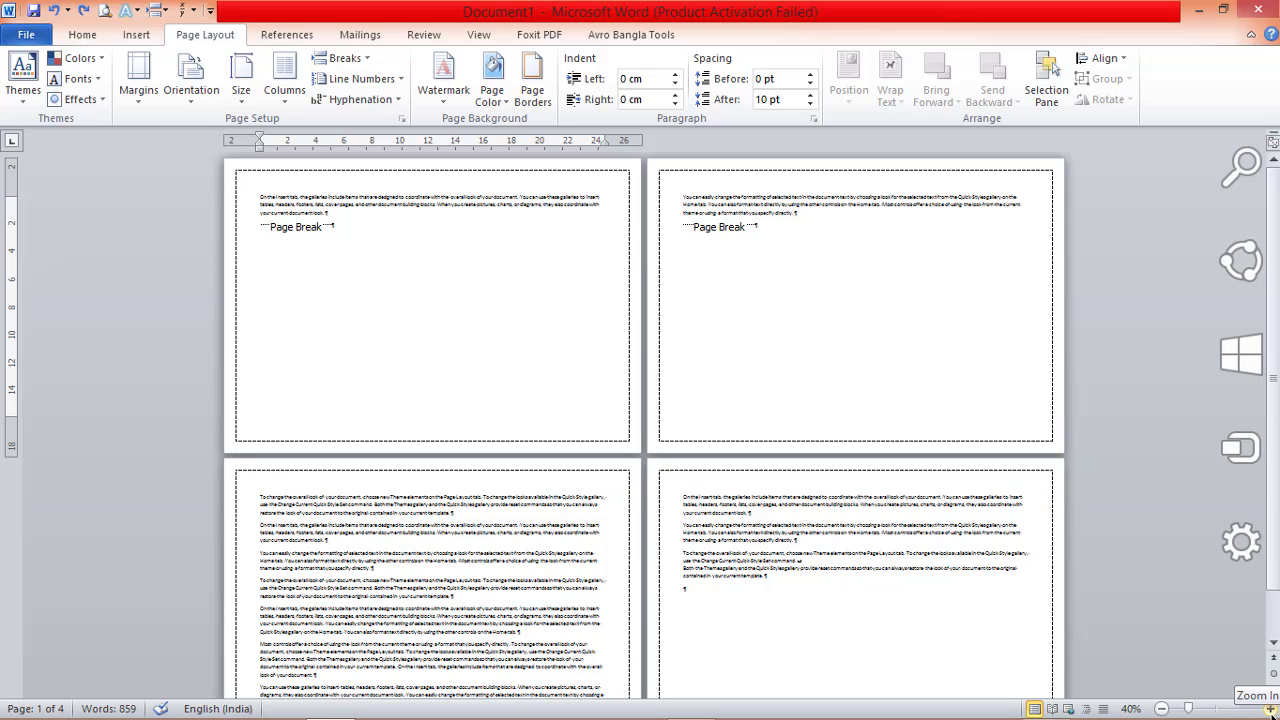
click(1271, 711)
click(1271, 711)
click(1271, 711)
click(1271, 711)
click(1271, 711)
click(1271, 711)
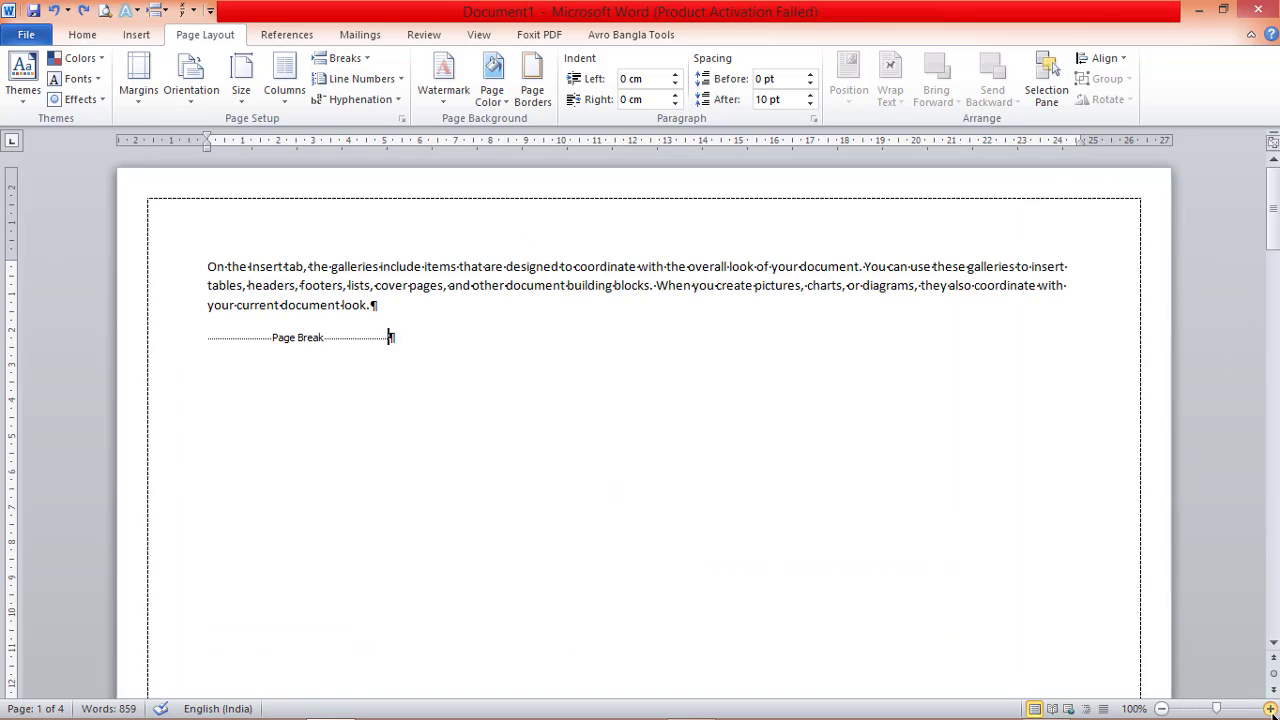
click(1271, 711)
click(1271, 711)
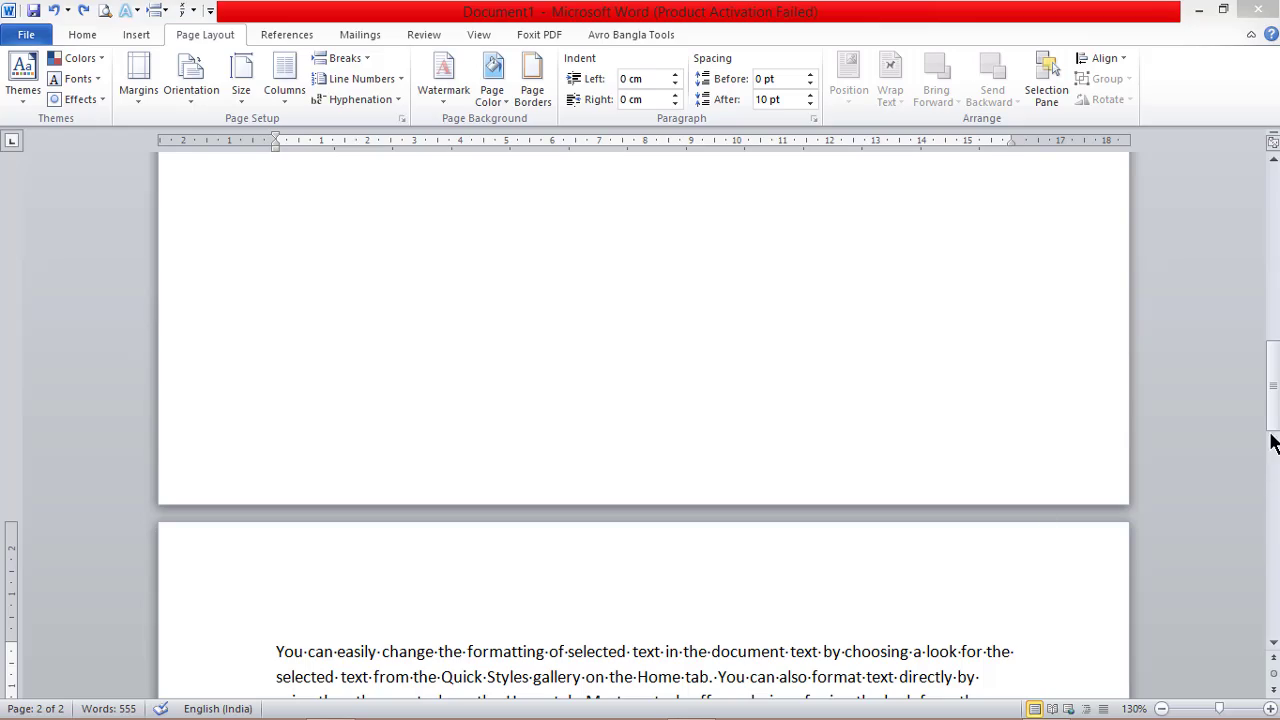
Step: Insert a Next Page section break before "You can easily change" at the start of page 2
drag(1274, 443, 1274, 566)
drag(1277, 580, 1274, 430)
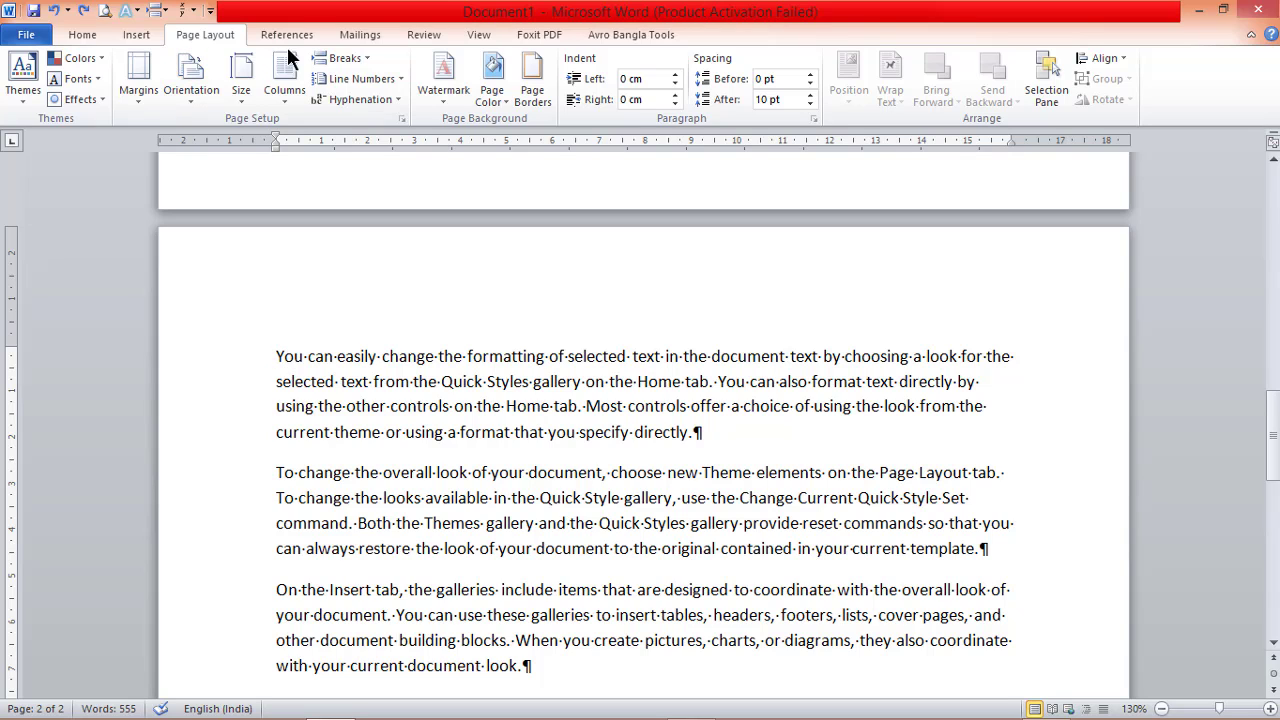
click(360, 57)
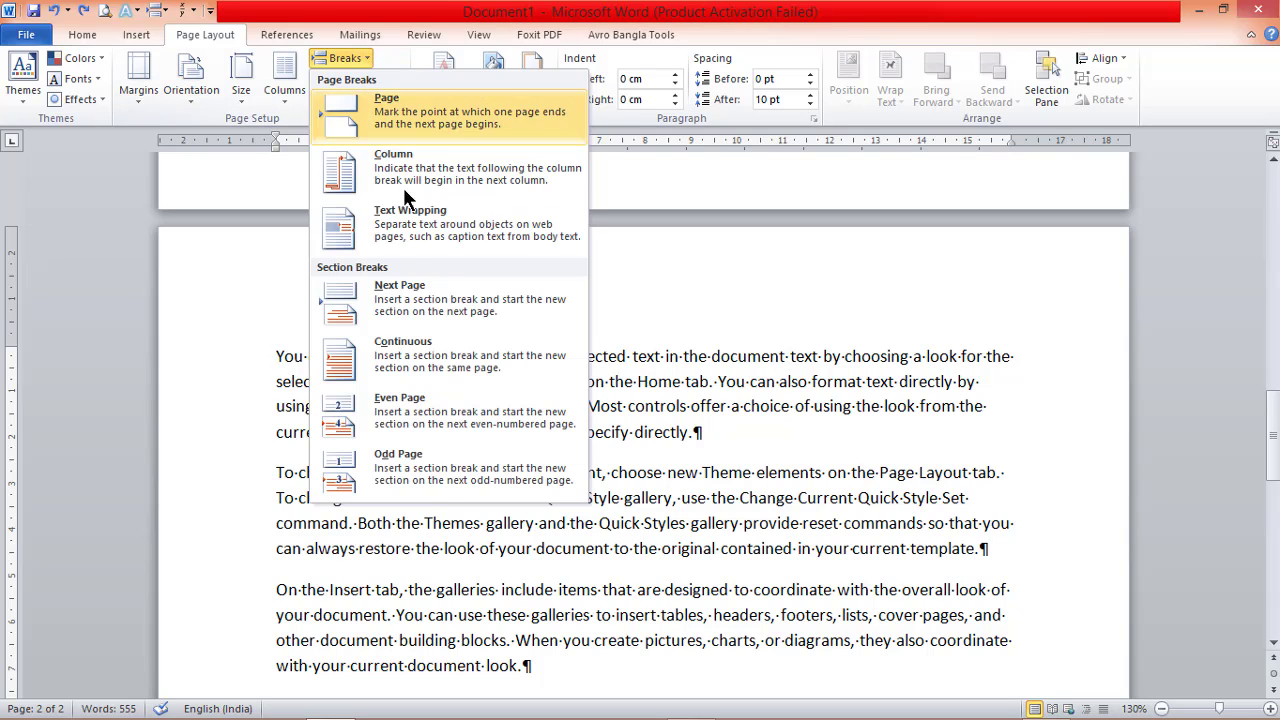
click(396, 293)
Step: Examine the section break mark on page 1 and the paragraphs of the section that follows it
drag(277, 356, 851, 640)
click(691, 523)
scroll(414, 433, up, 3)
scroll(414, 433, up, 10)
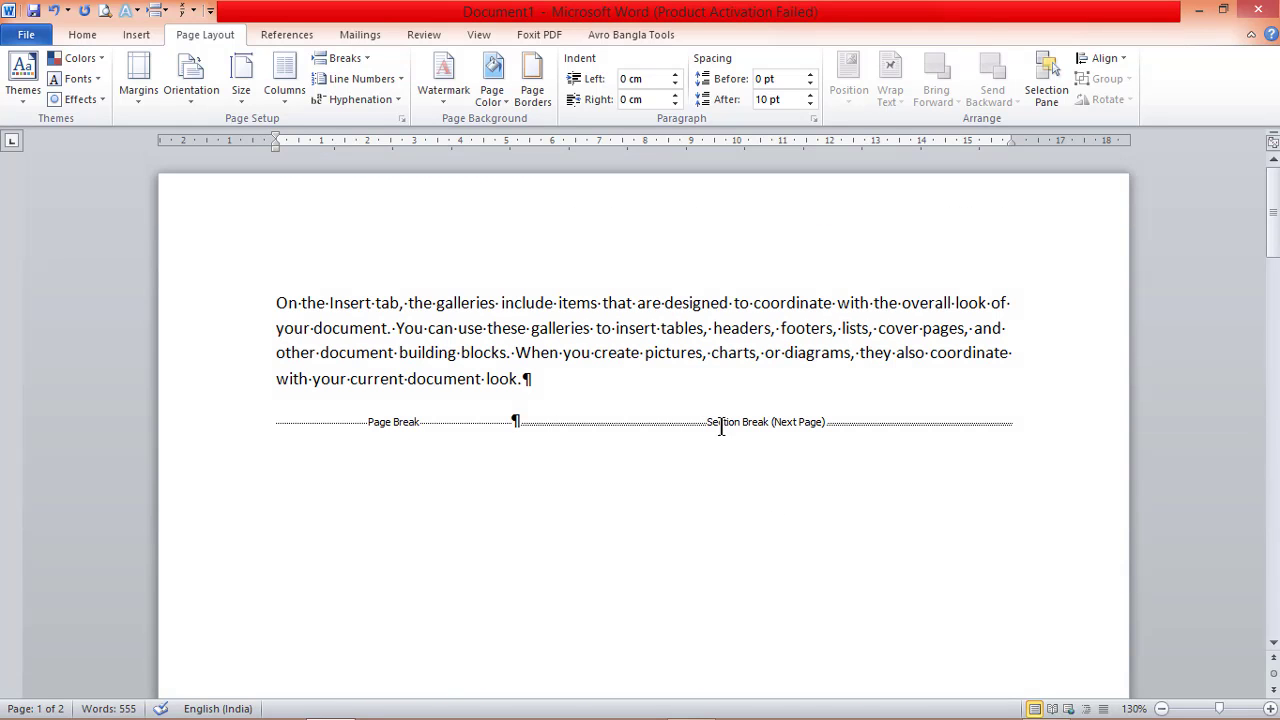
scroll(603, 540, down, 12)
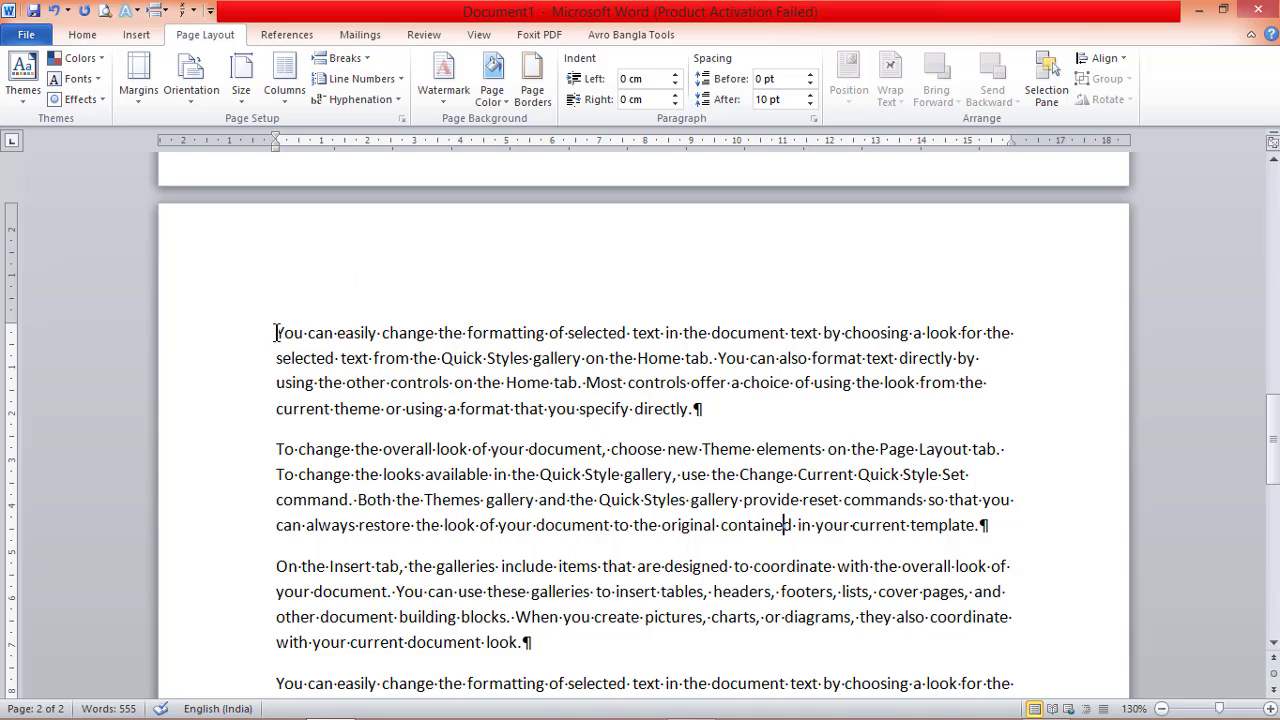
drag(276, 333, 282, 358)
click(508, 497)
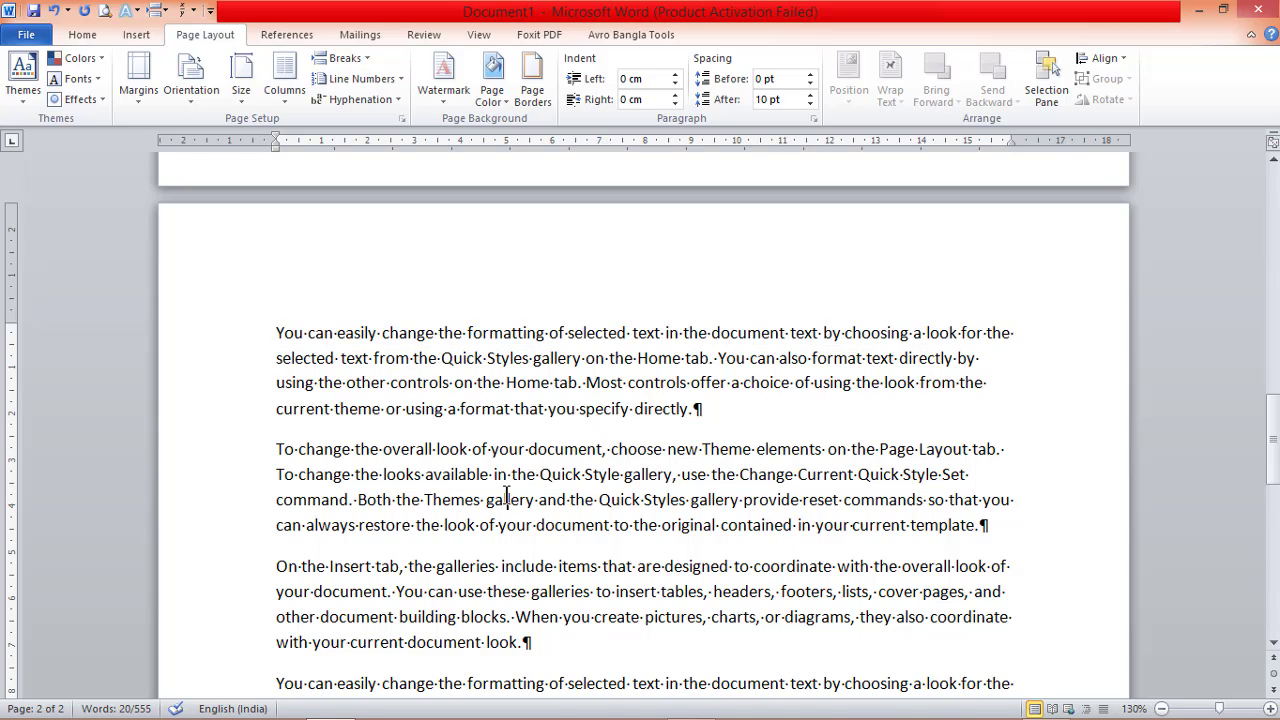
scroll(590, 690, down, 5)
scroll(566, 652, down, 5)
scroll(571, 643, up, 7)
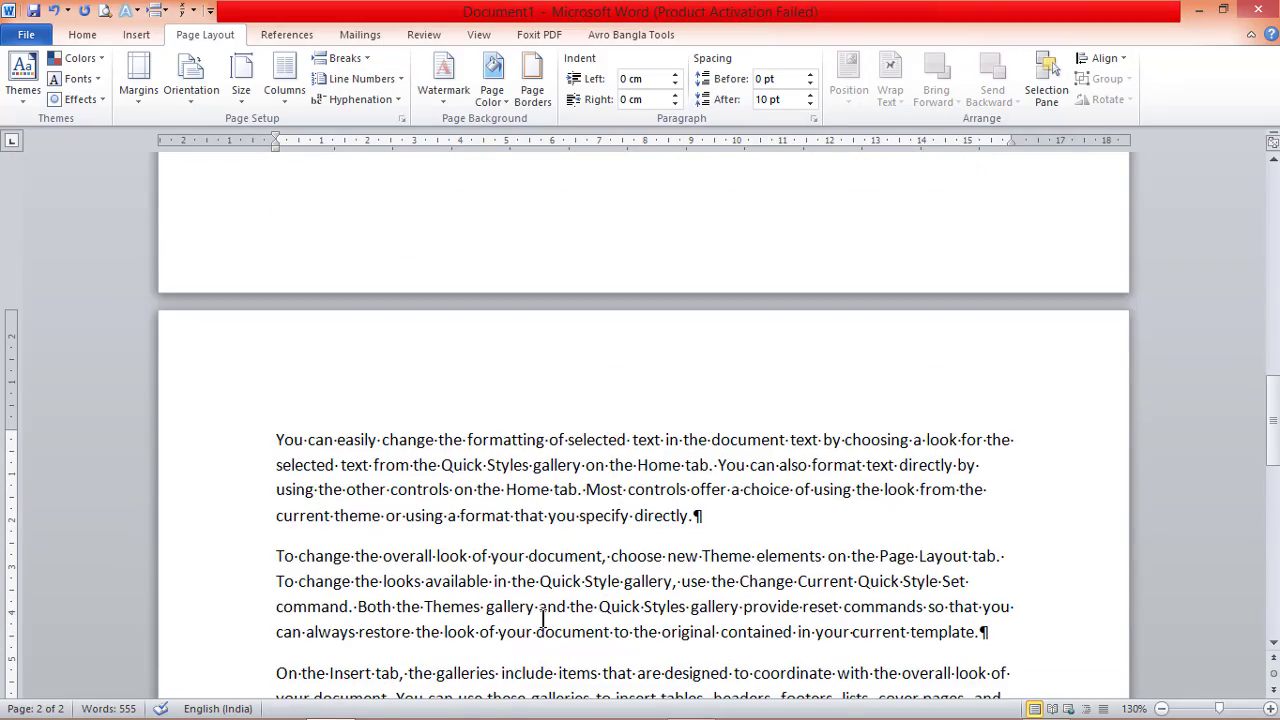
scroll(538, 665, down, 4)
scroll(538, 660, down, 3)
scroll(538, 660, up, 3)
scroll(517, 646, down, 6)
scroll(315, 507, up, 9)
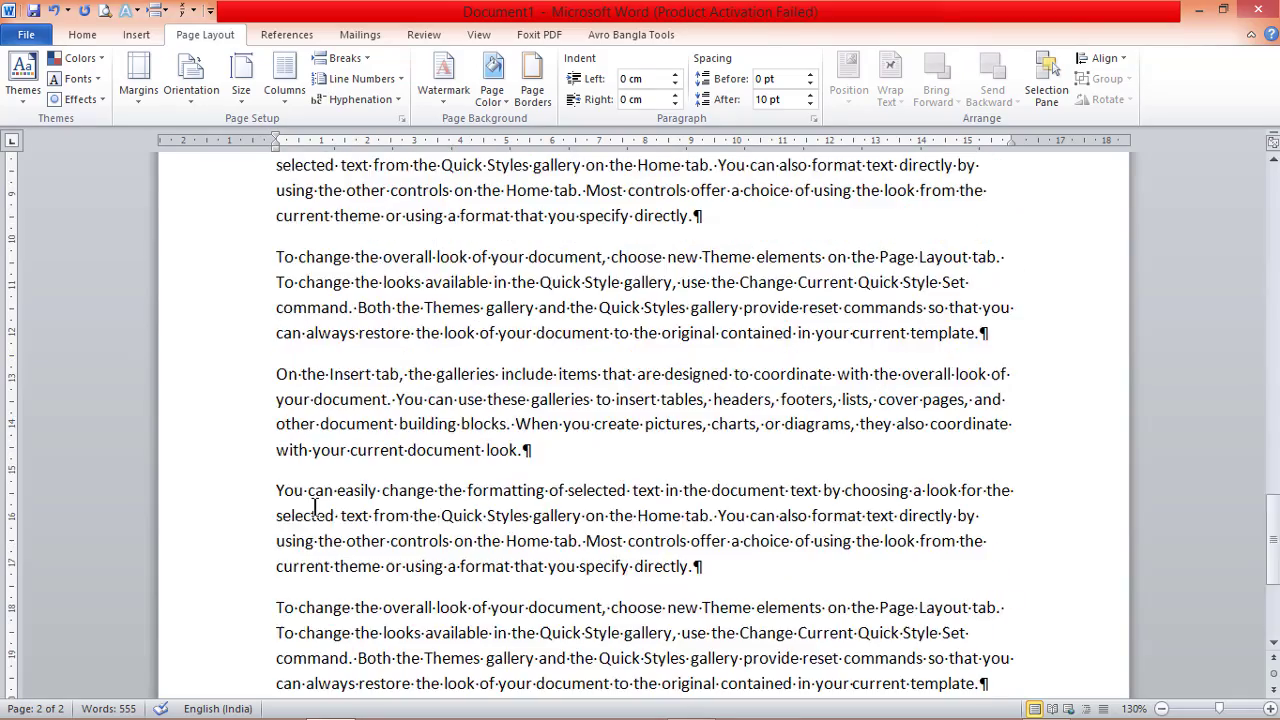
Step: Lay out the section starting on page 2 in two columns
click(276, 439)
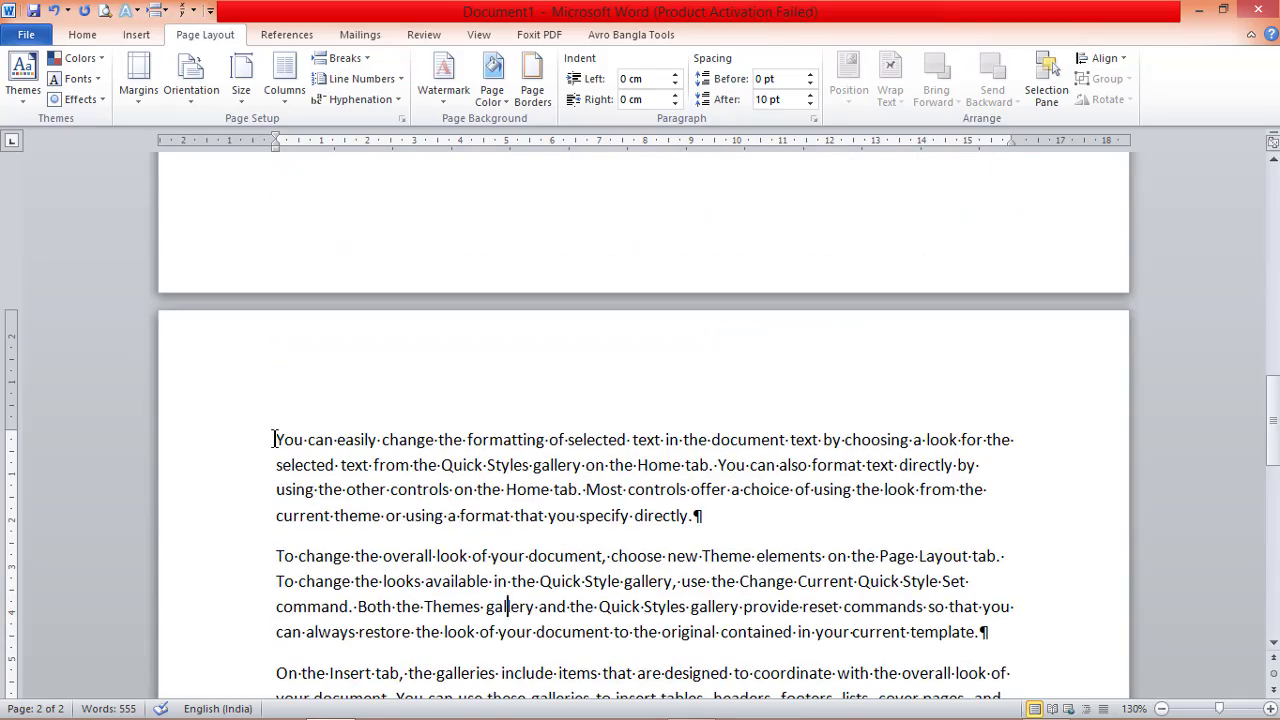
click(605, 582)
click(290, 105)
click(310, 170)
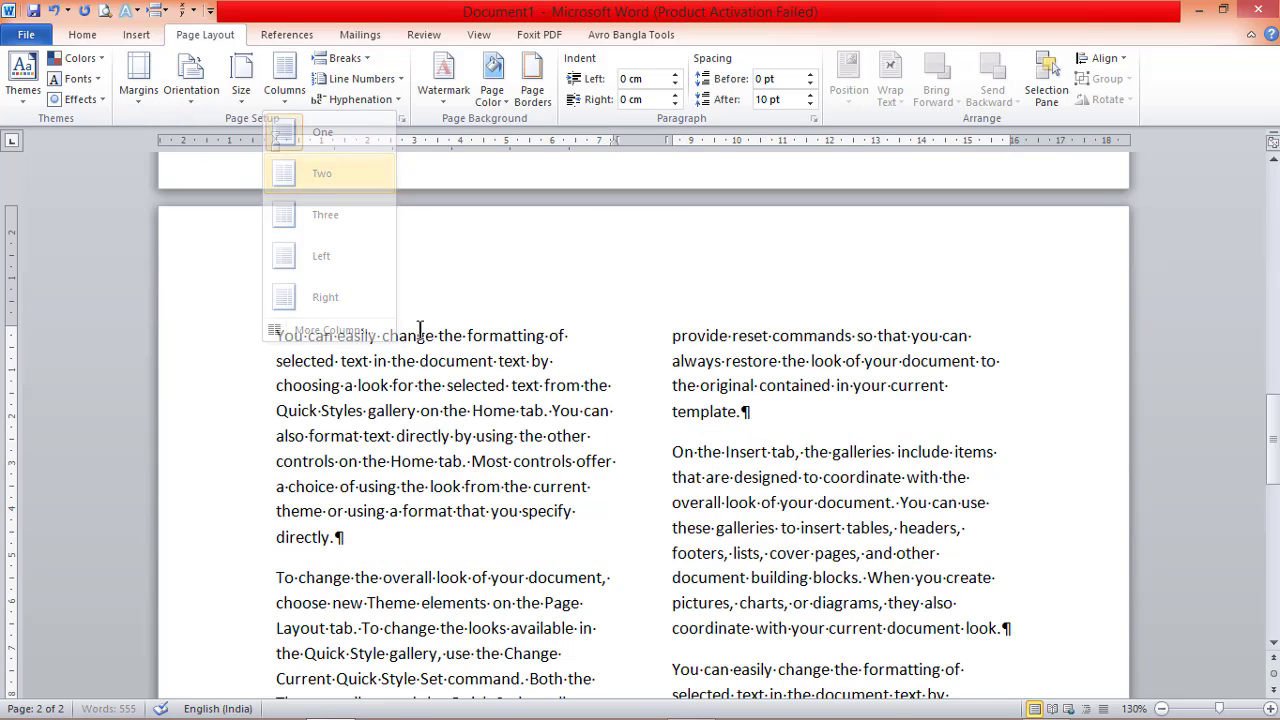
Step: Add a ½ pt dotted box page border that applies only to the two-column section on page 2
scroll(541, 494, down, 5)
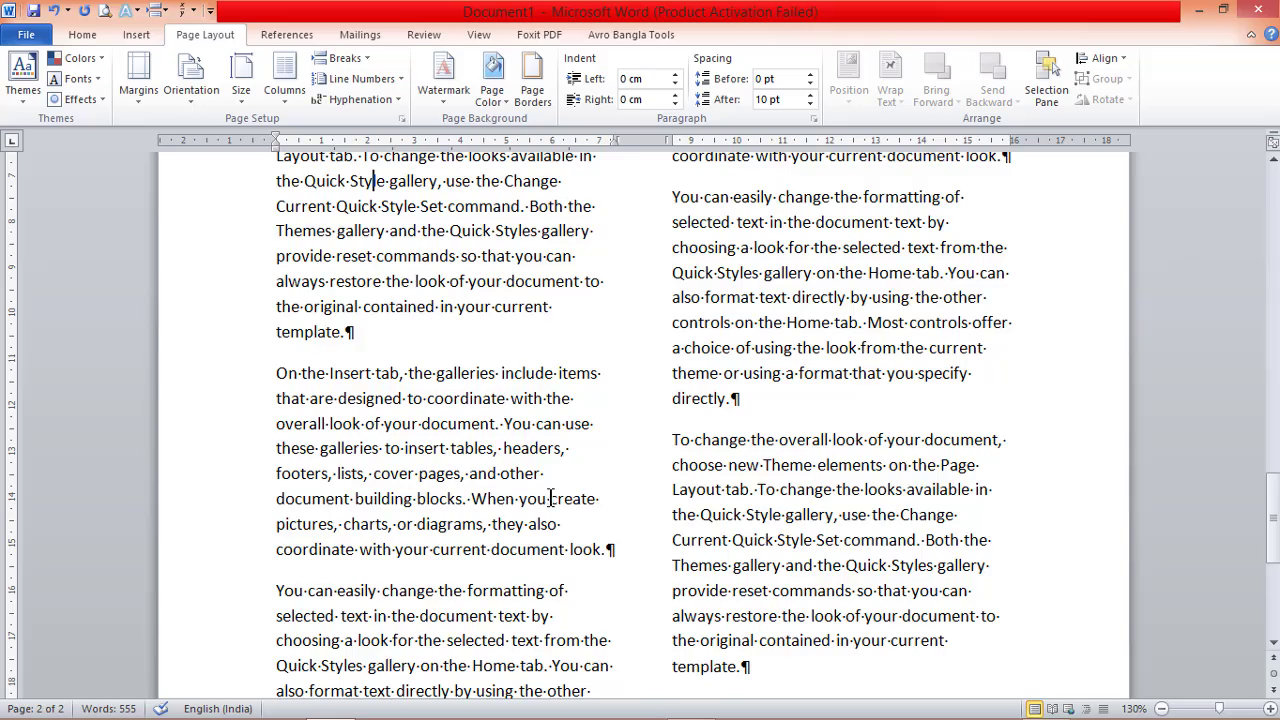
scroll(550, 497, down, 10)
scroll(549, 485, down, 3)
scroll(528, 478, up, 8)
click(462, 464)
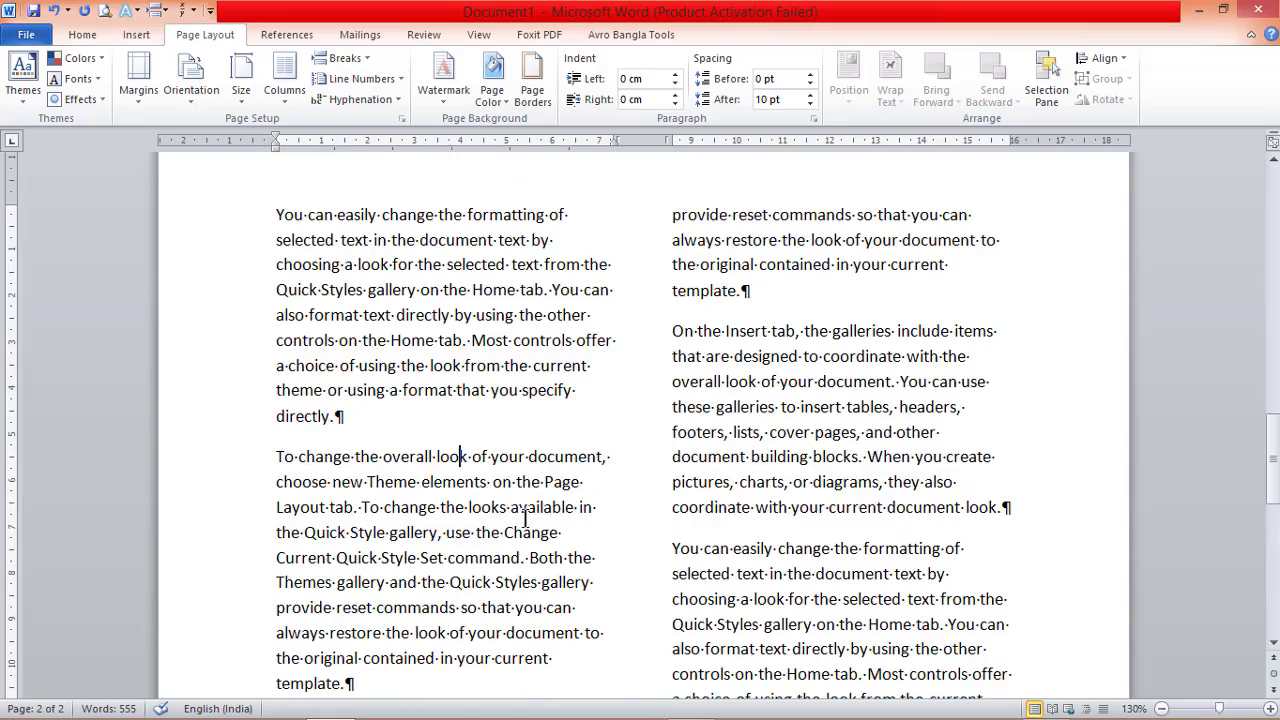
click(530, 97)
click(571, 271)
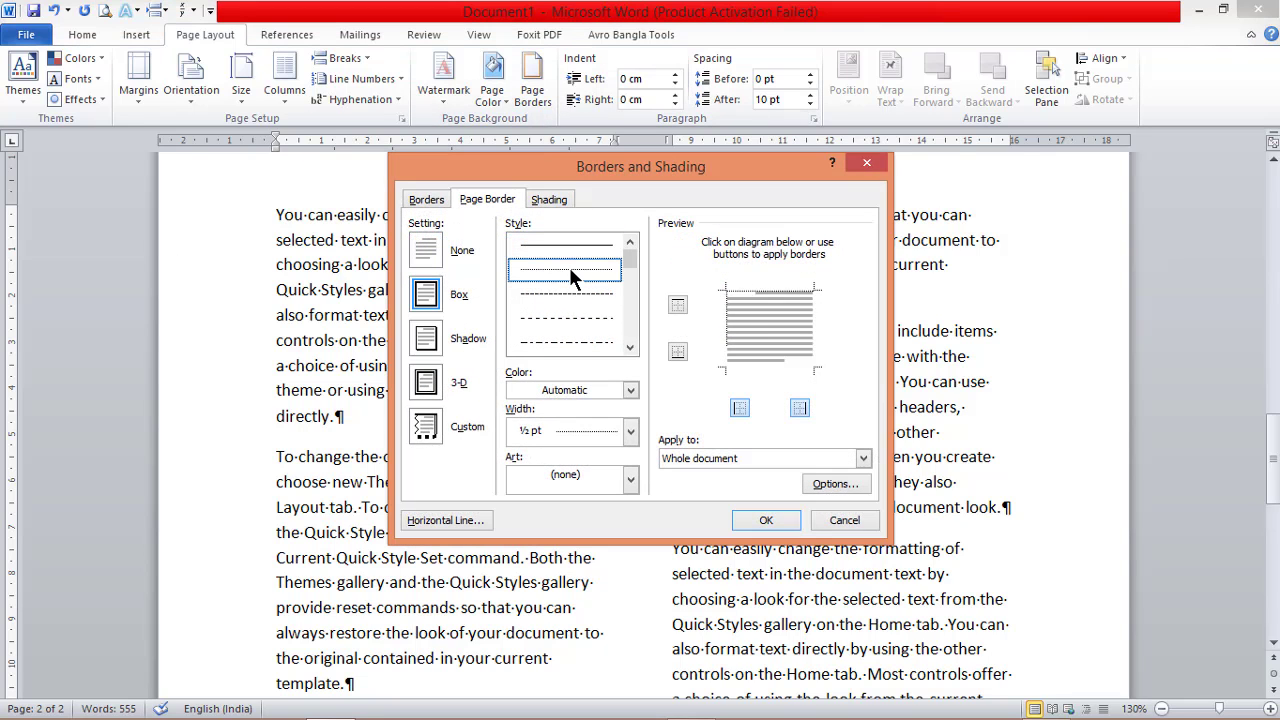
click(863, 458)
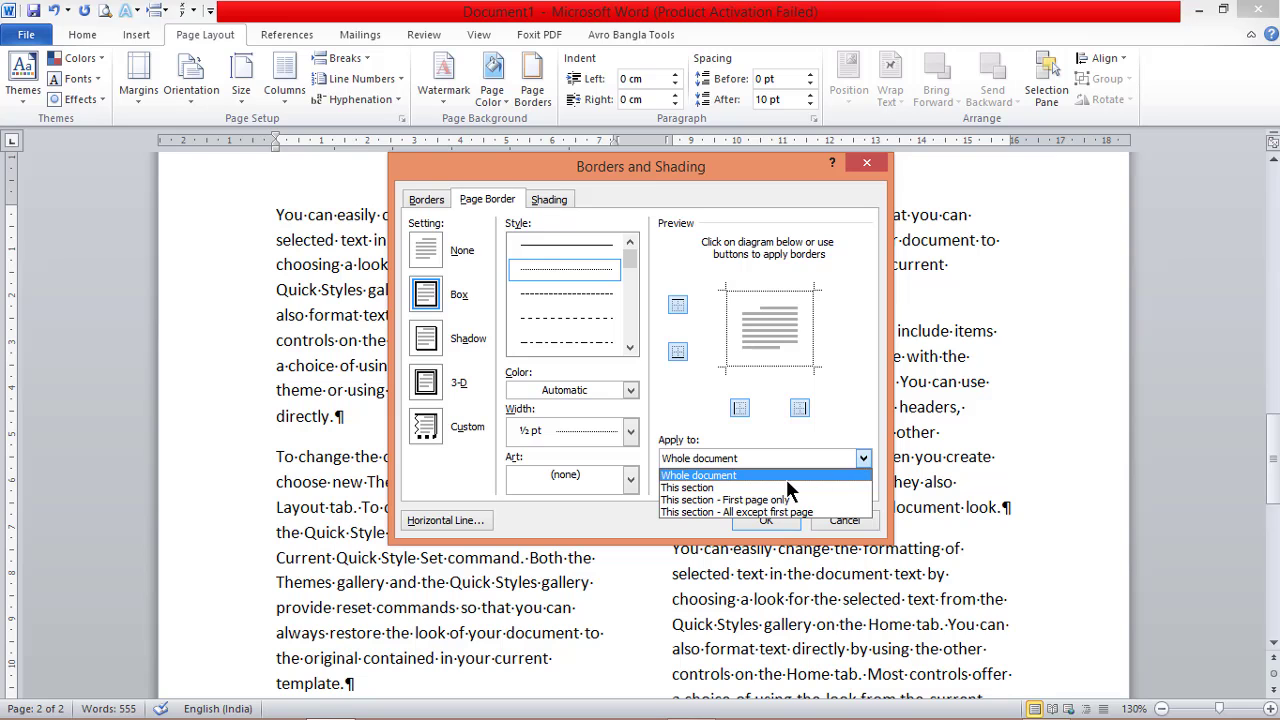
click(700, 488)
click(766, 520)
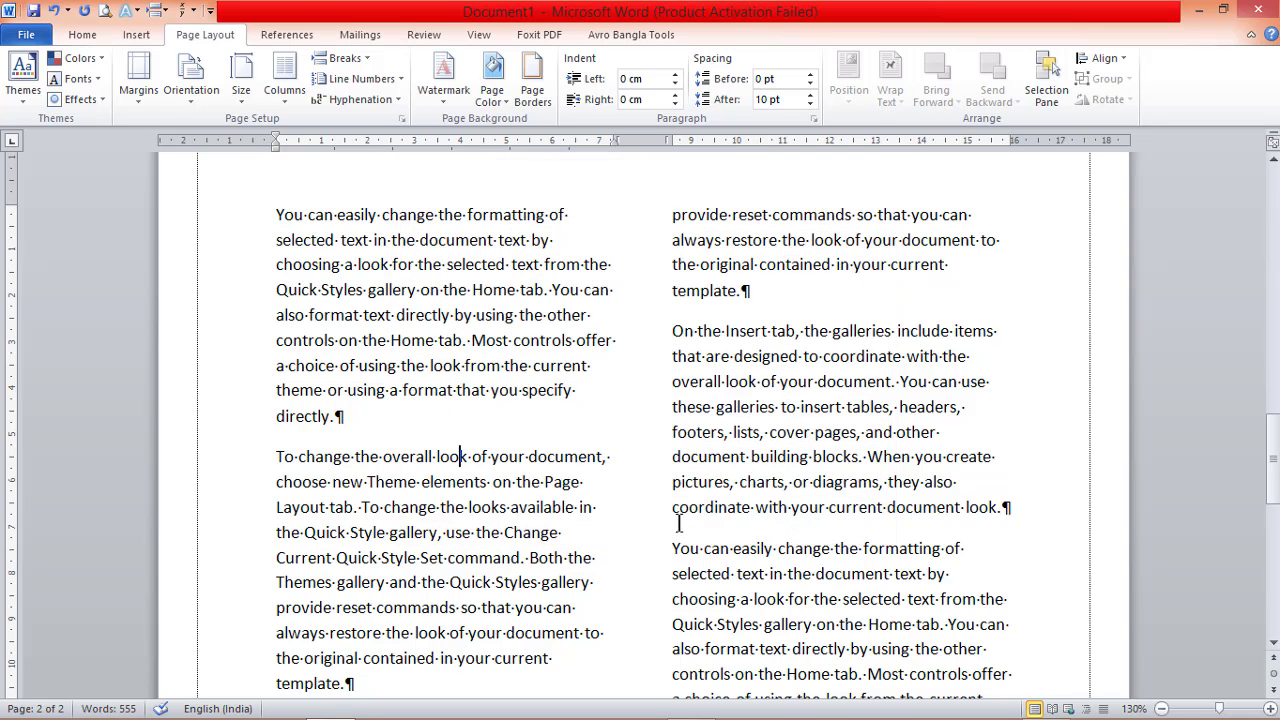
Step: Compare the bordered two-column page 2 with the text and page edges of the section on page 1
scroll(640, 497, up, 3)
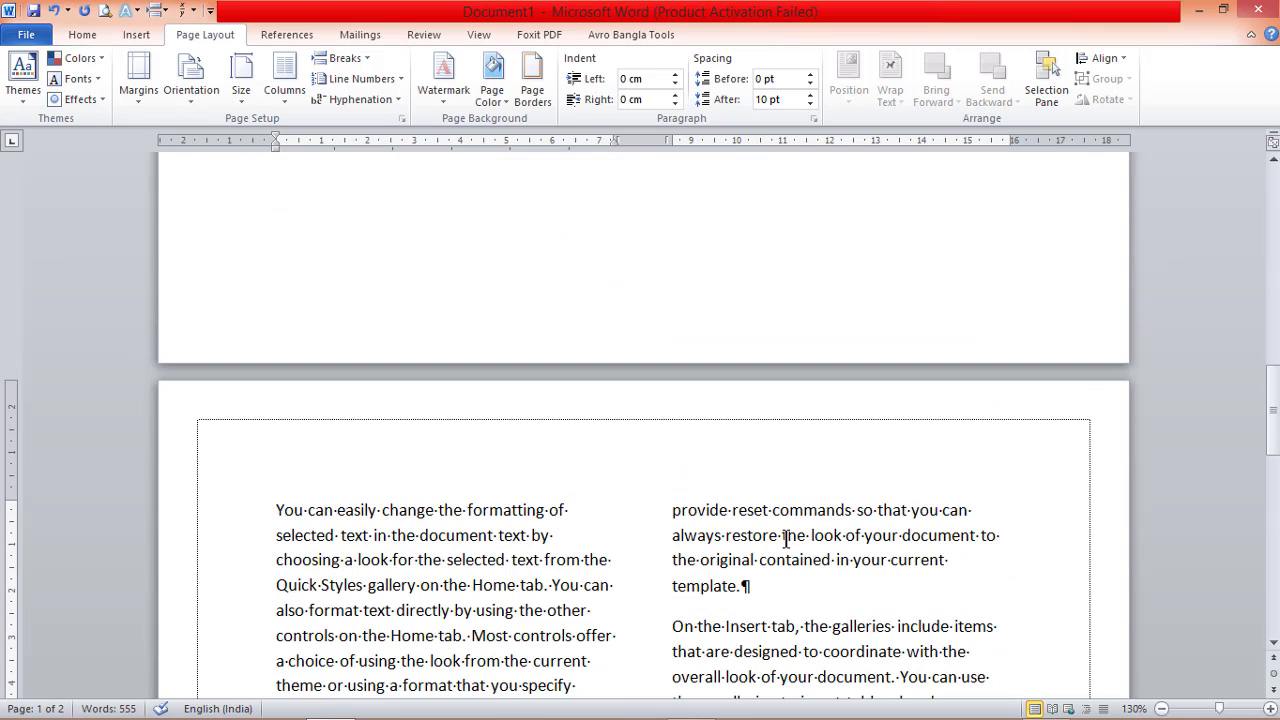
scroll(786, 538, down, 6)
scroll(786, 532, up, 18)
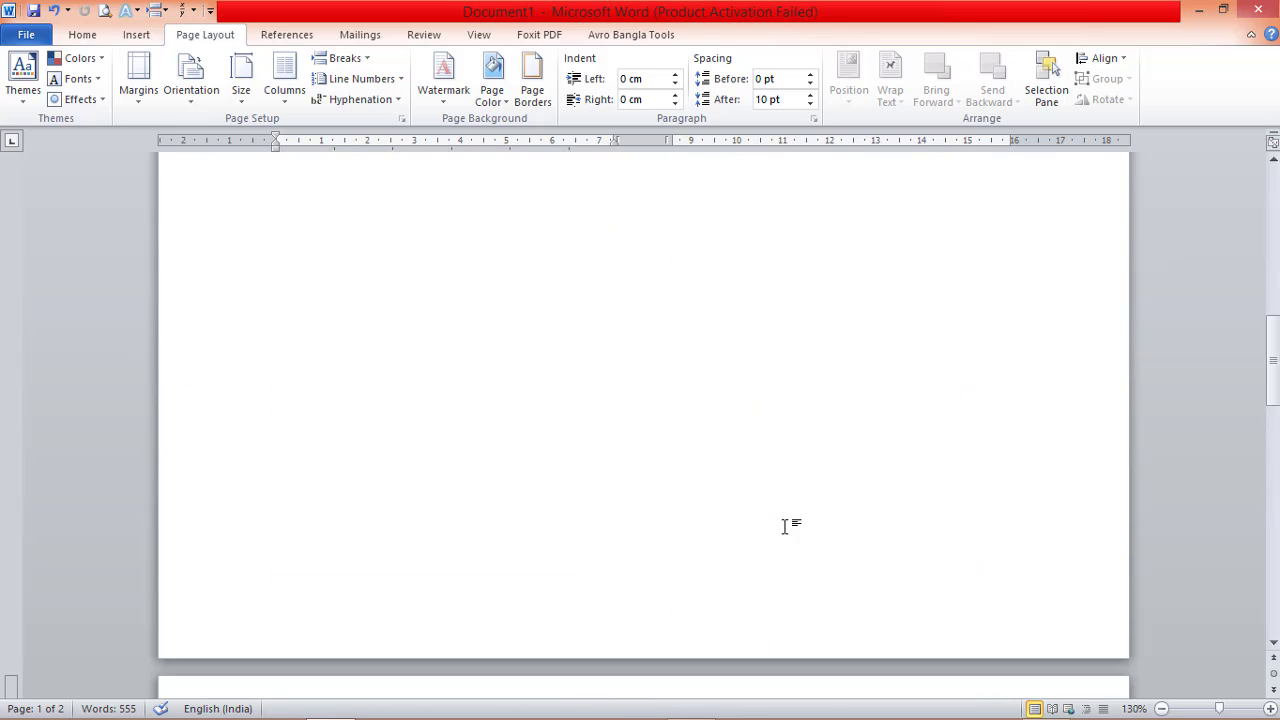
scroll(777, 518, up, 1)
click(350, 319)
click(579, 352)
click(669, 353)
drag(340, 315, 677, 377)
click(671, 497)
Step: Examine the two-column text and border throughout page 2 and the list of available section break types
scroll(643, 534, down, 8)
scroll(639, 542, down, 4)
drag(474, 572, 614, 669)
scroll(614, 669, down, 2)
click(549, 575)
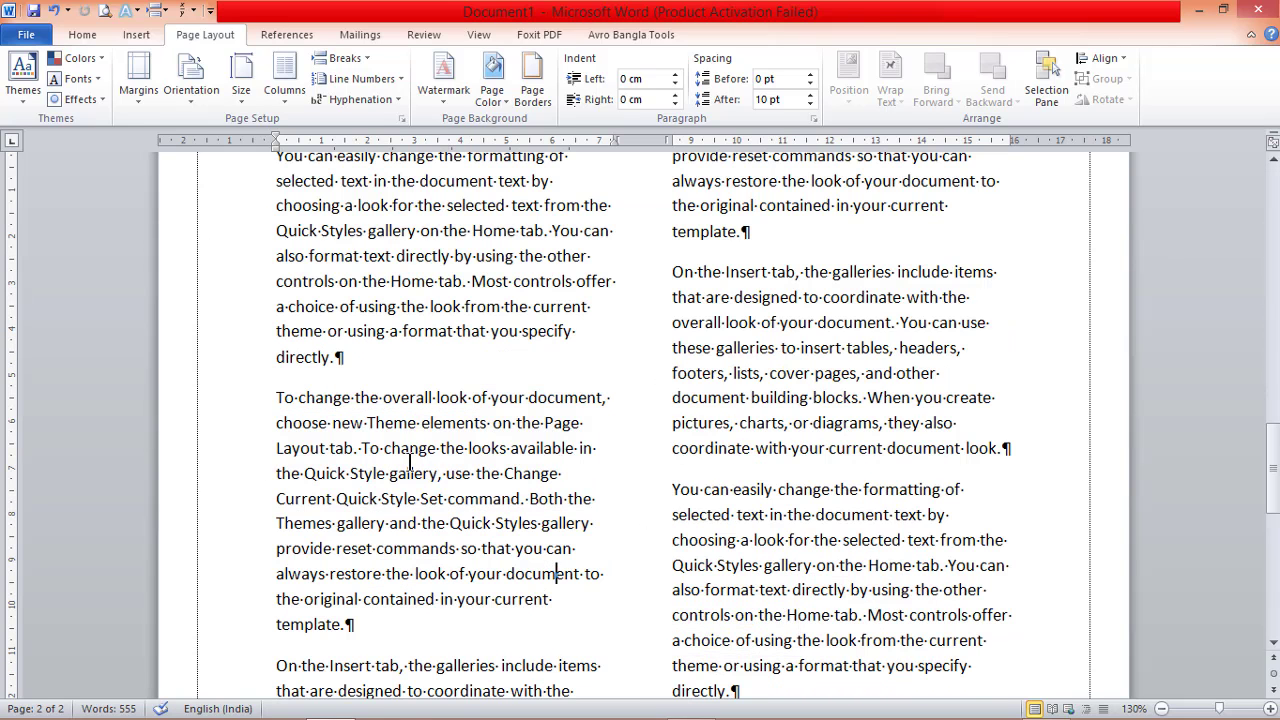
scroll(404, 449, down, 3)
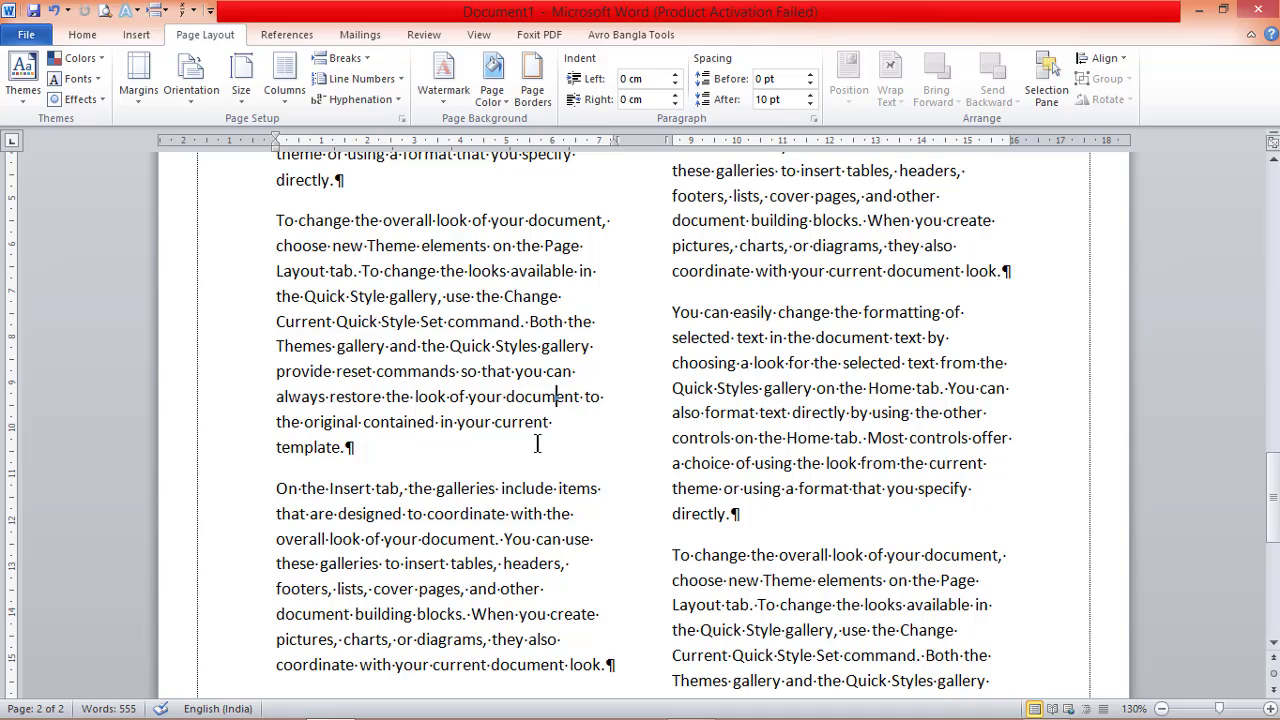
scroll(485, 357, down, 4)
scroll(488, 357, down, 4)
scroll(486, 350, up, 9)
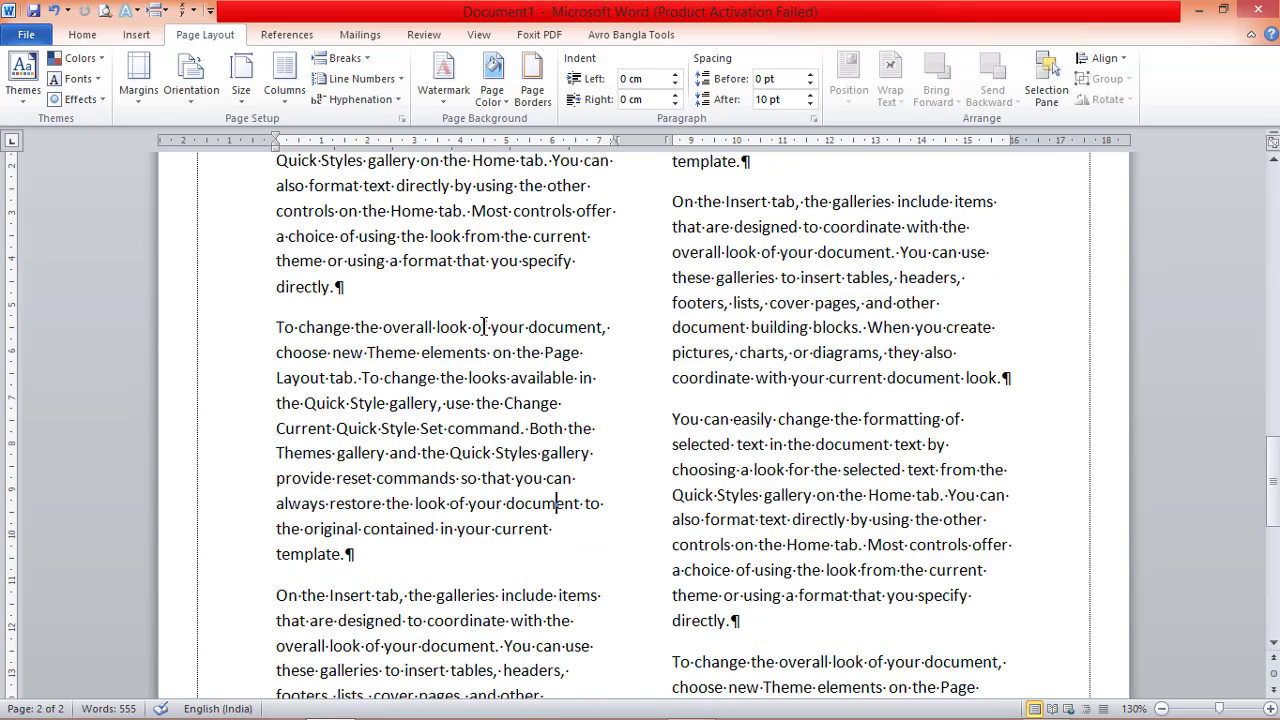
scroll(483, 326, up, 3)
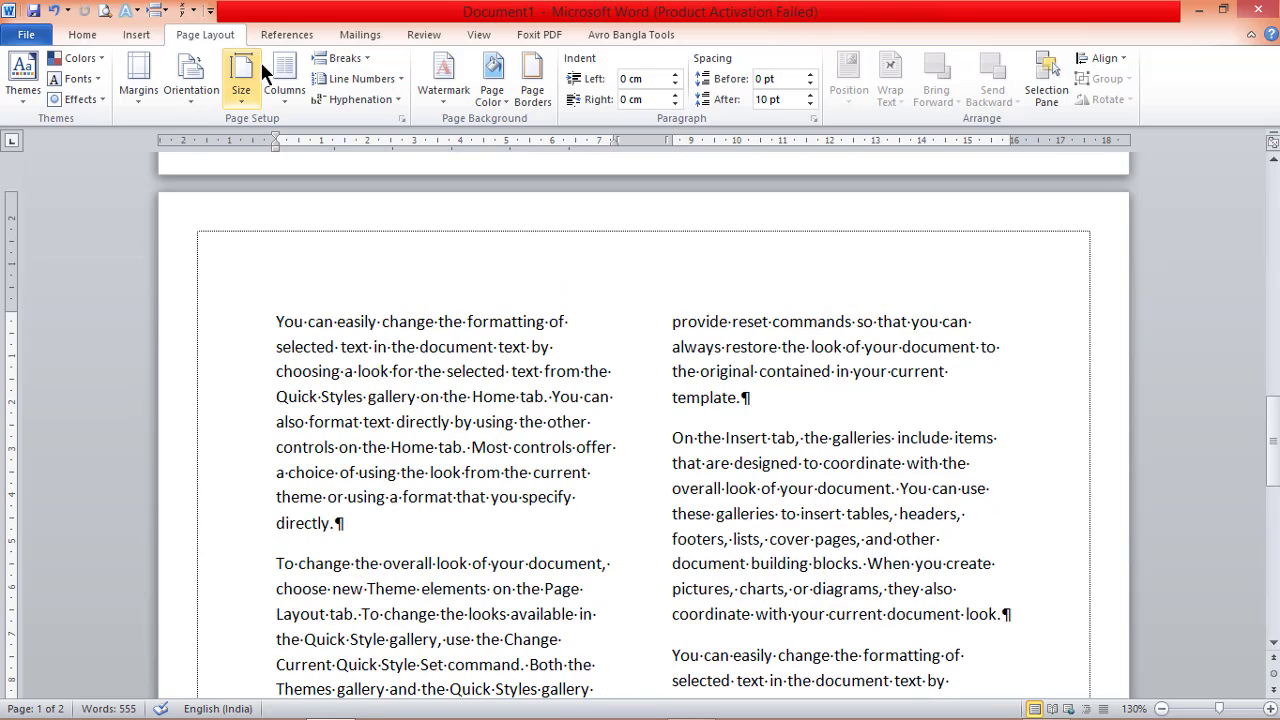
click(366, 54)
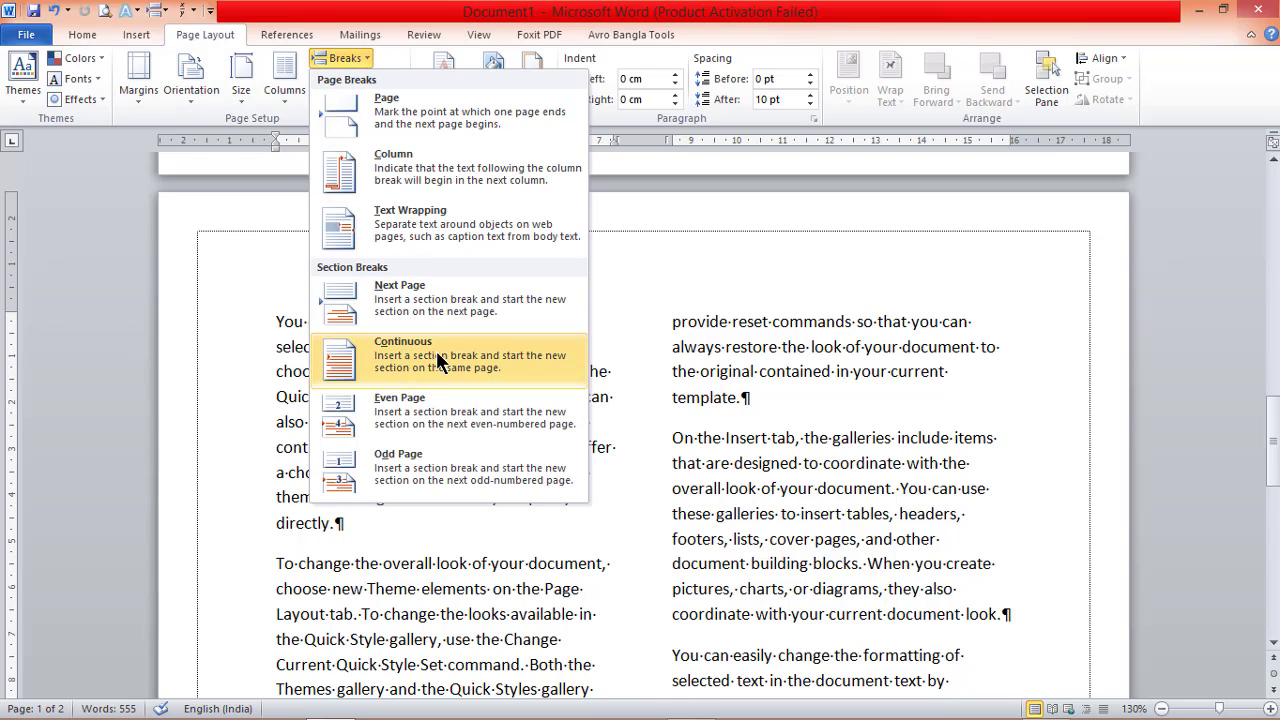
click(760, 456)
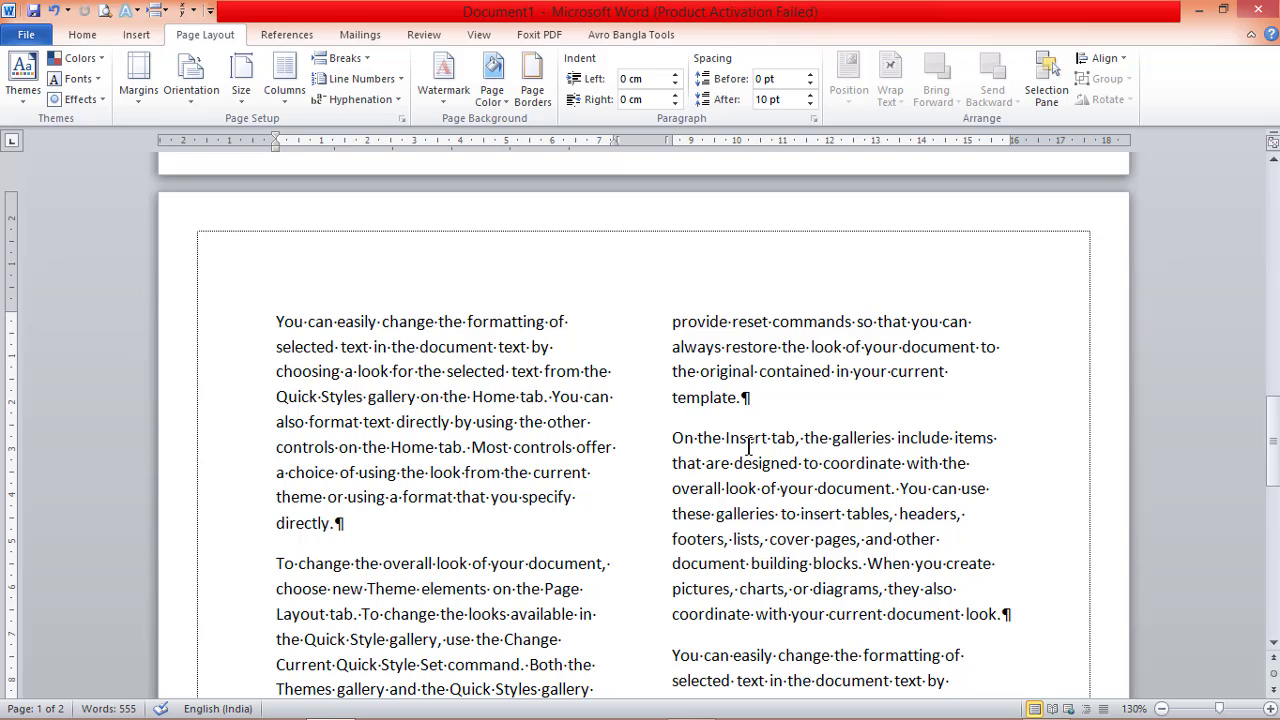
Step: Set the section on page 2 to a single column
scroll(421, 458, down, 2)
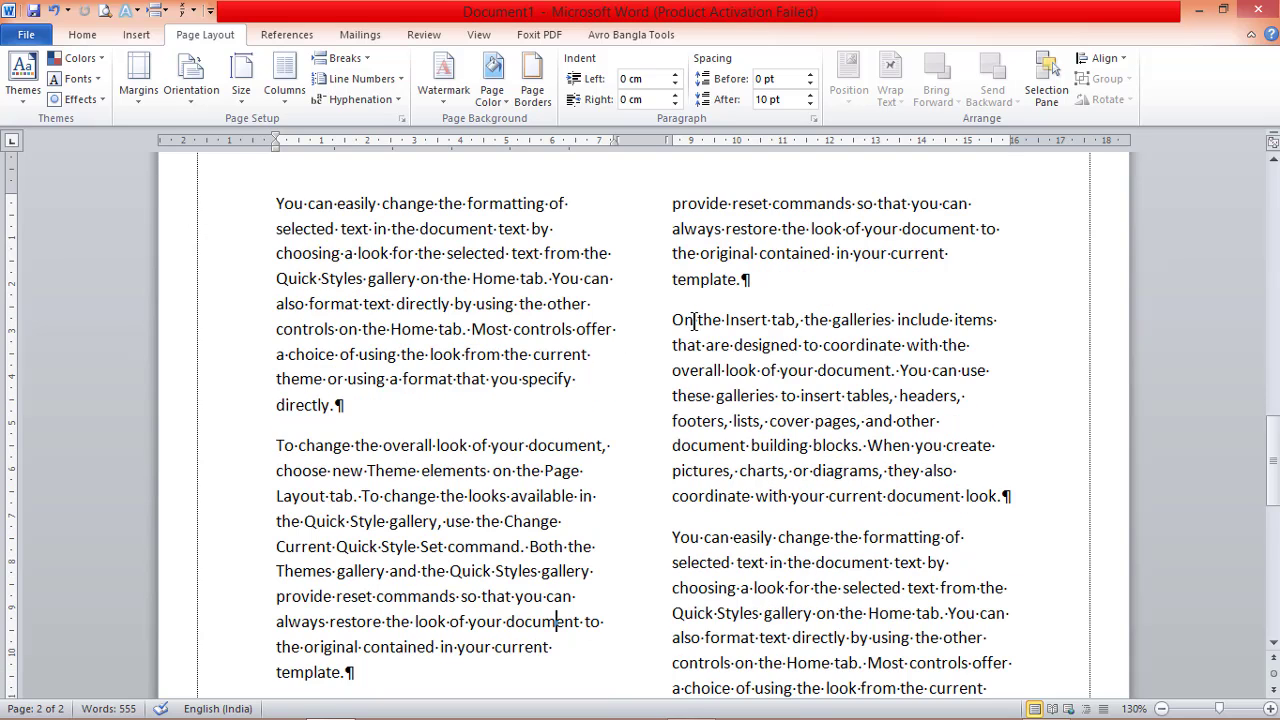
drag(673, 319, 1037, 514)
click(491, 445)
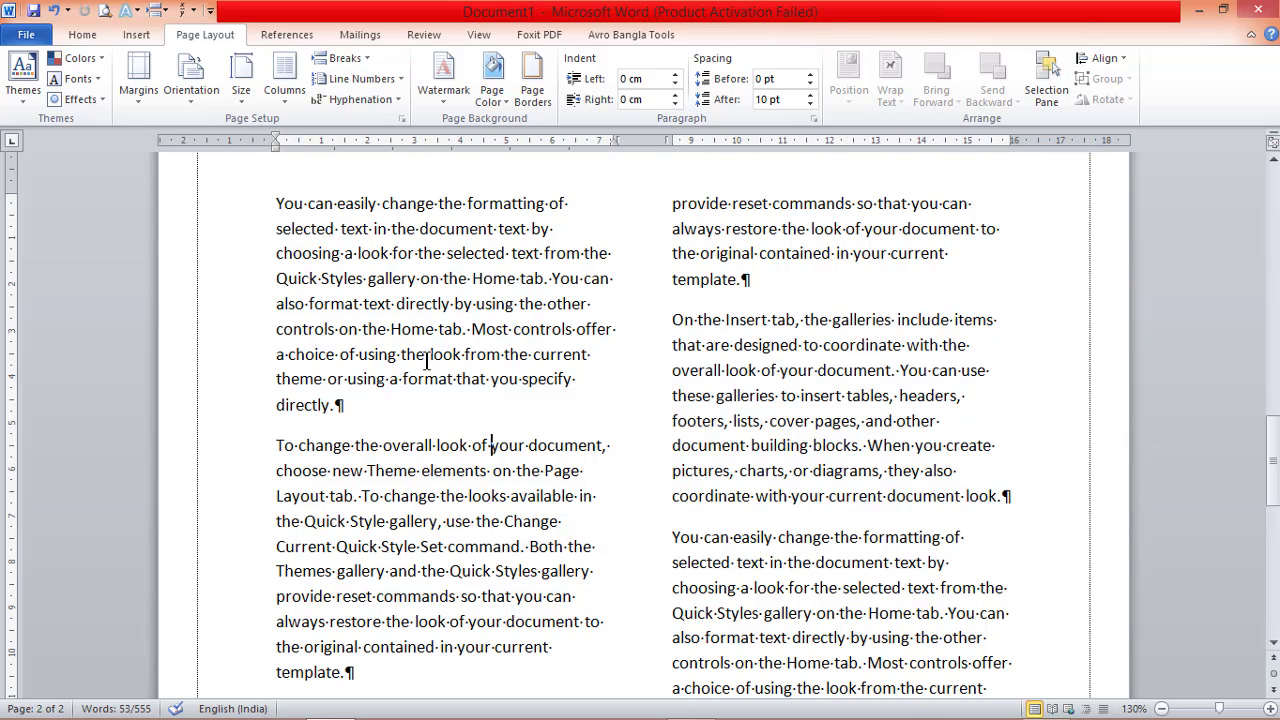
click(284, 97)
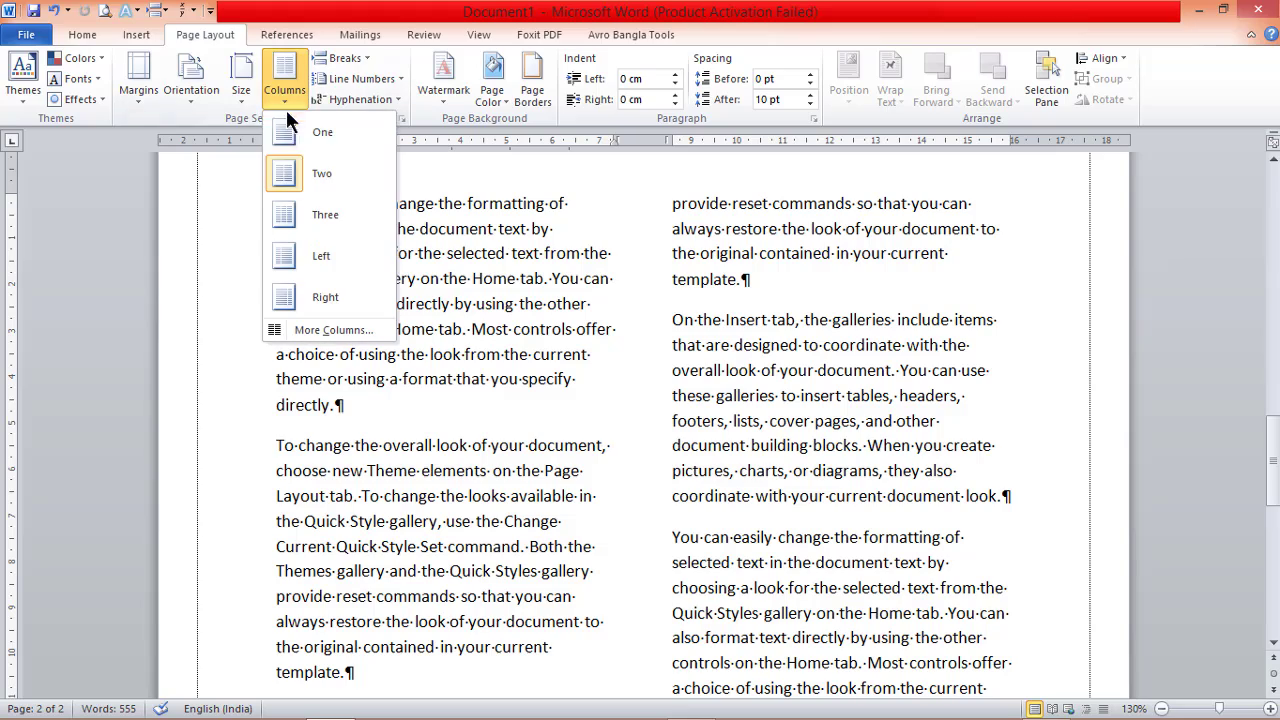
click(306, 138)
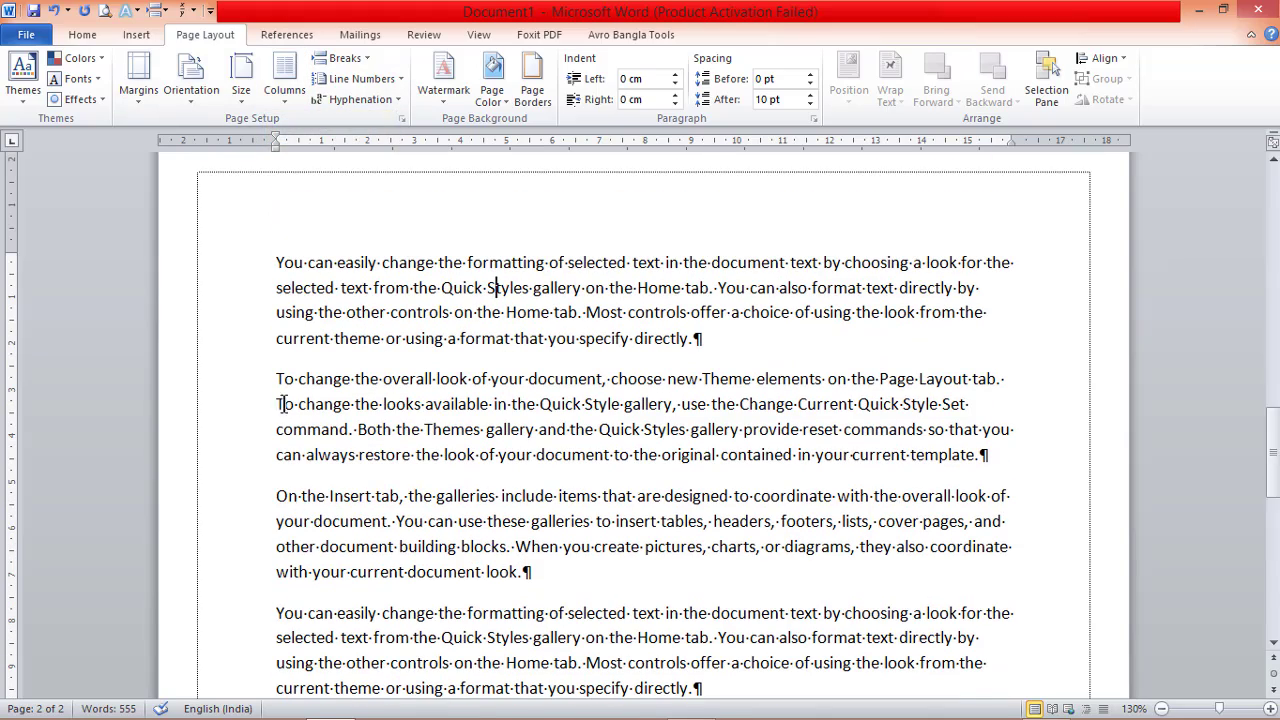
Step: Insert a Continuous section break before the first "To change the overall look" paragraph on page 2
drag(273, 373, 994, 448)
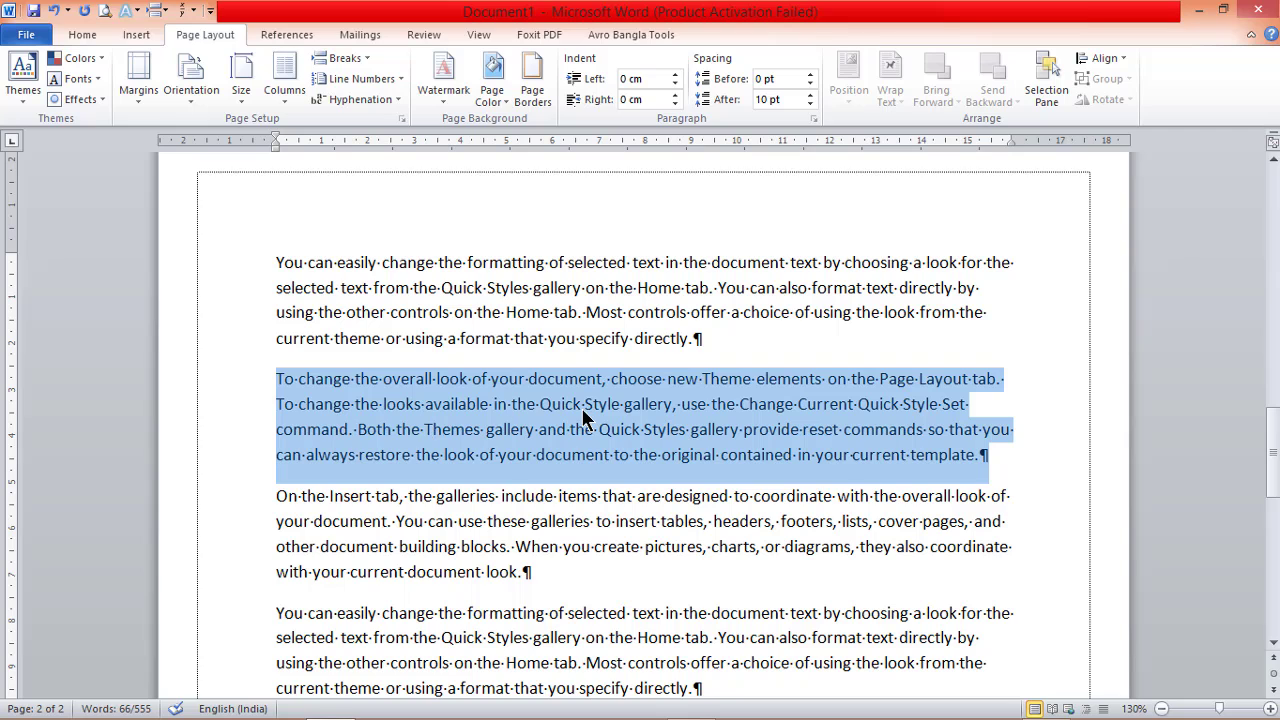
click(425, 408)
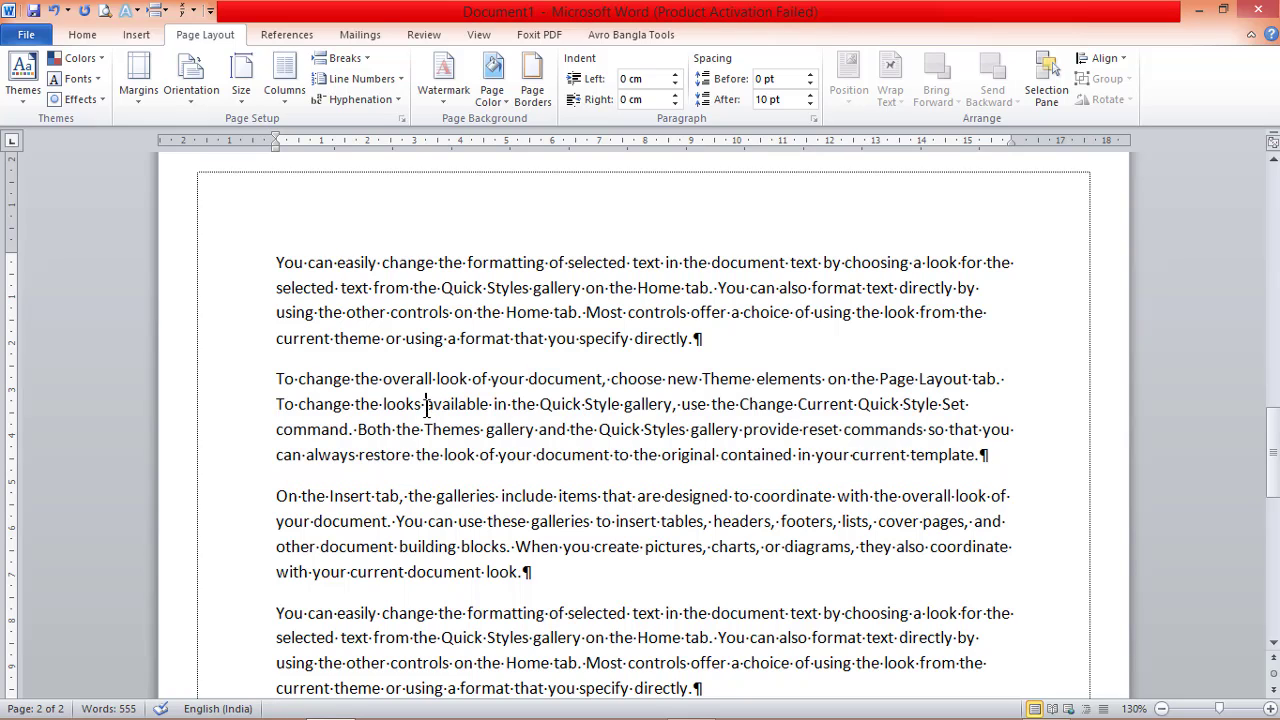
key(ctrl+Up)
click(342, 58)
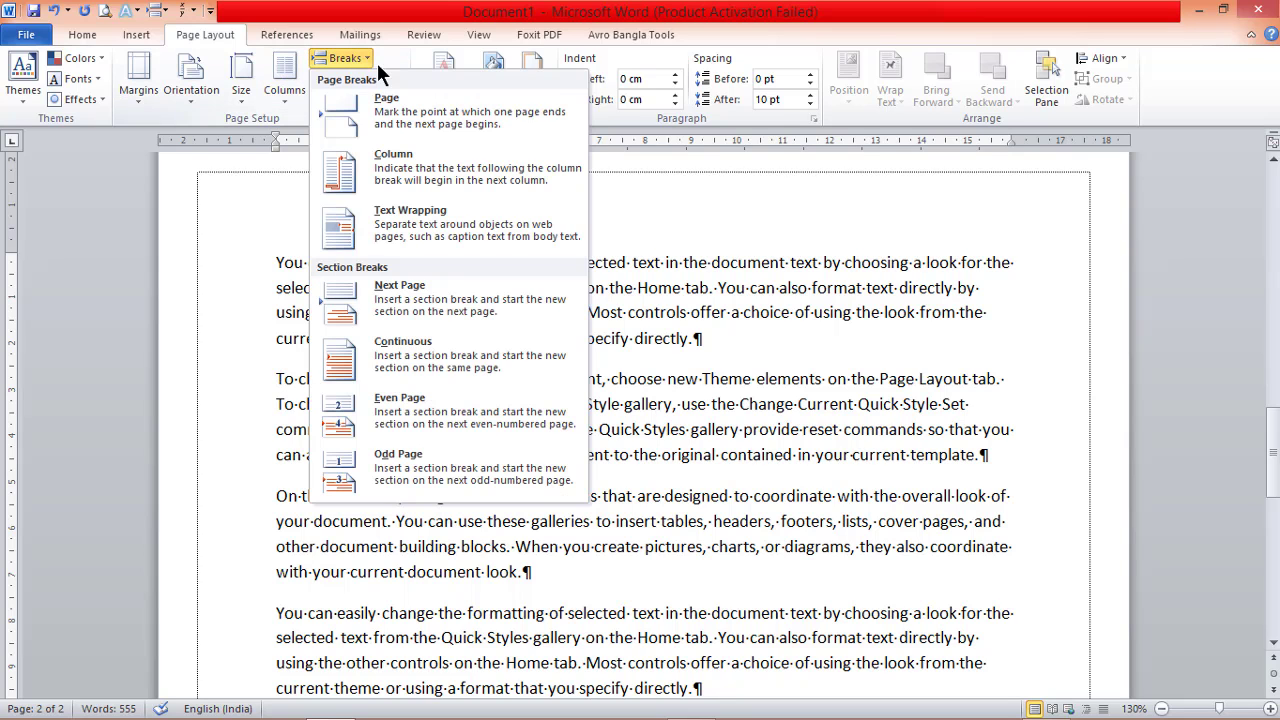
click(462, 349)
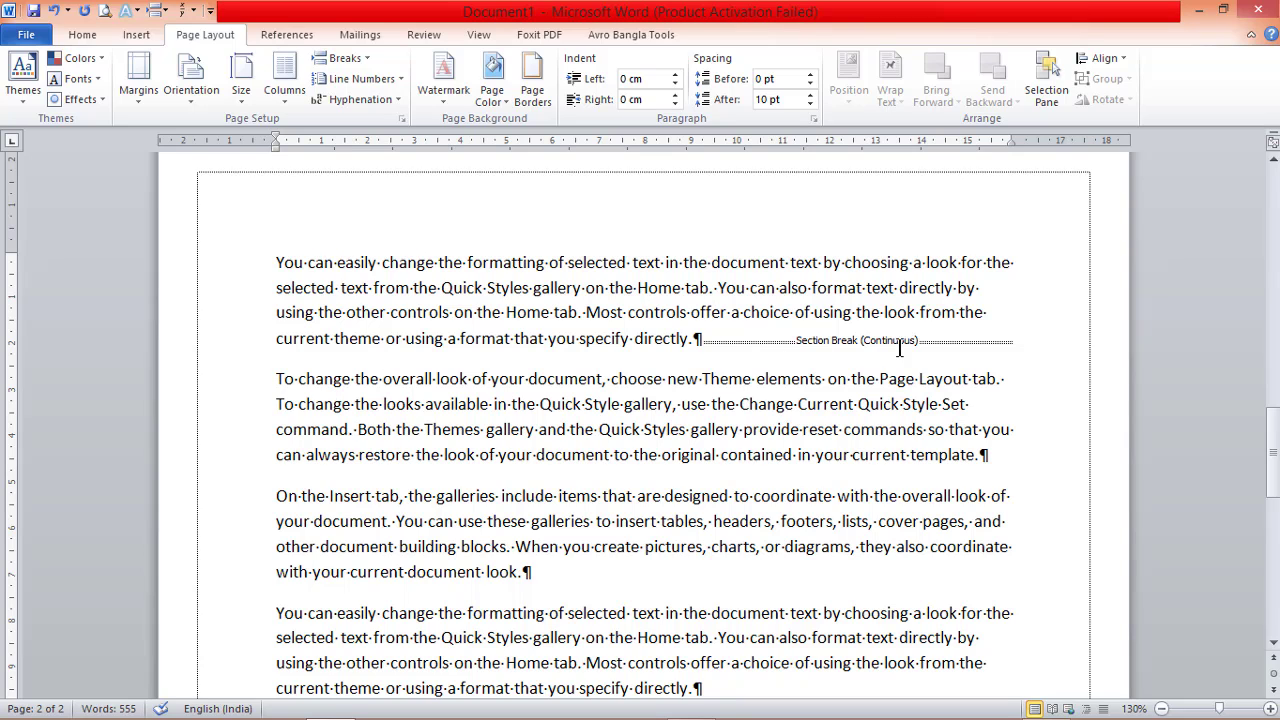
Step: Insert a Continuous section break before the first "On the Insert tab" paragraph on page 2
click(1006, 460)
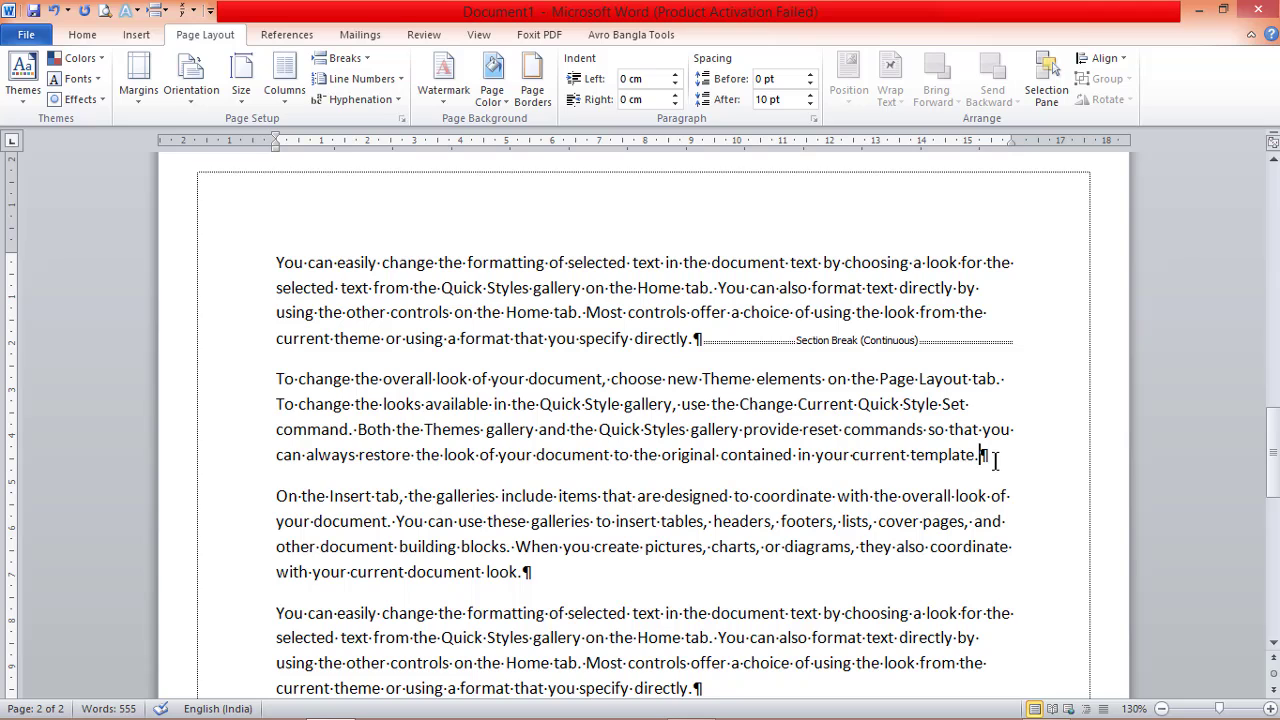
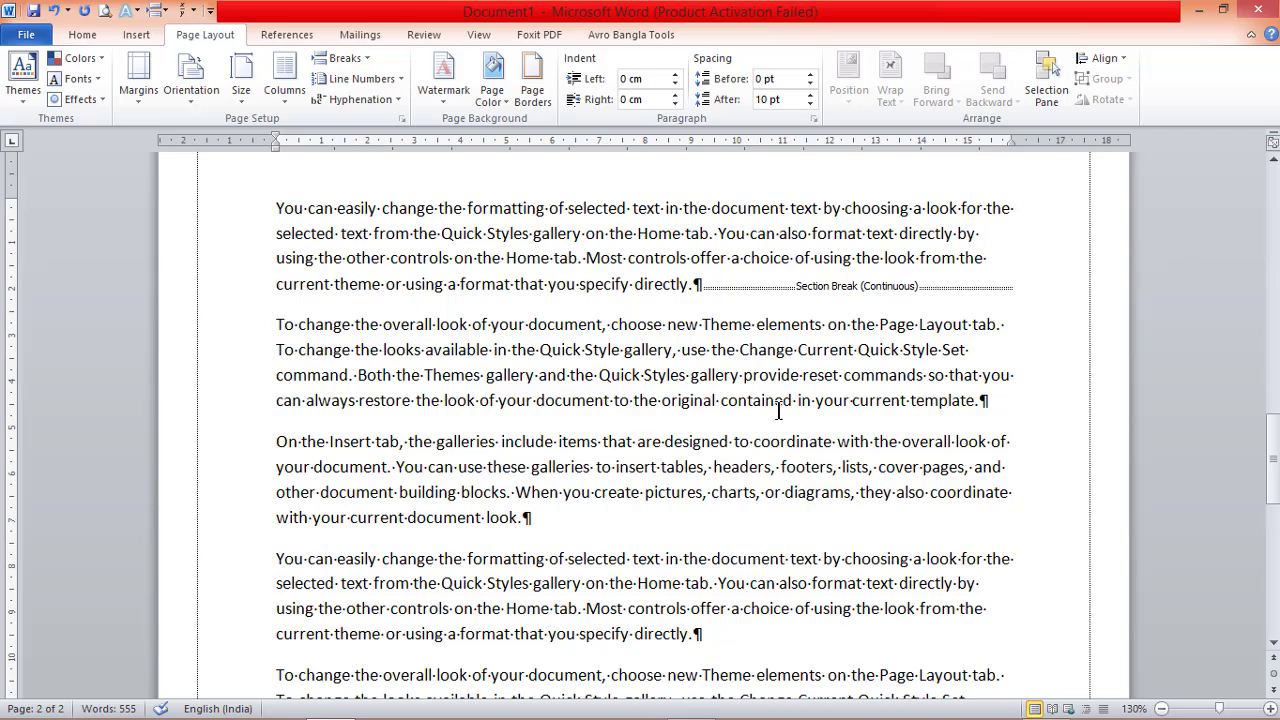
drag(982, 402, 243, 303)
click(1004, 432)
drag(284, 330, 686, 418)
drag(546, 450, 590, 676)
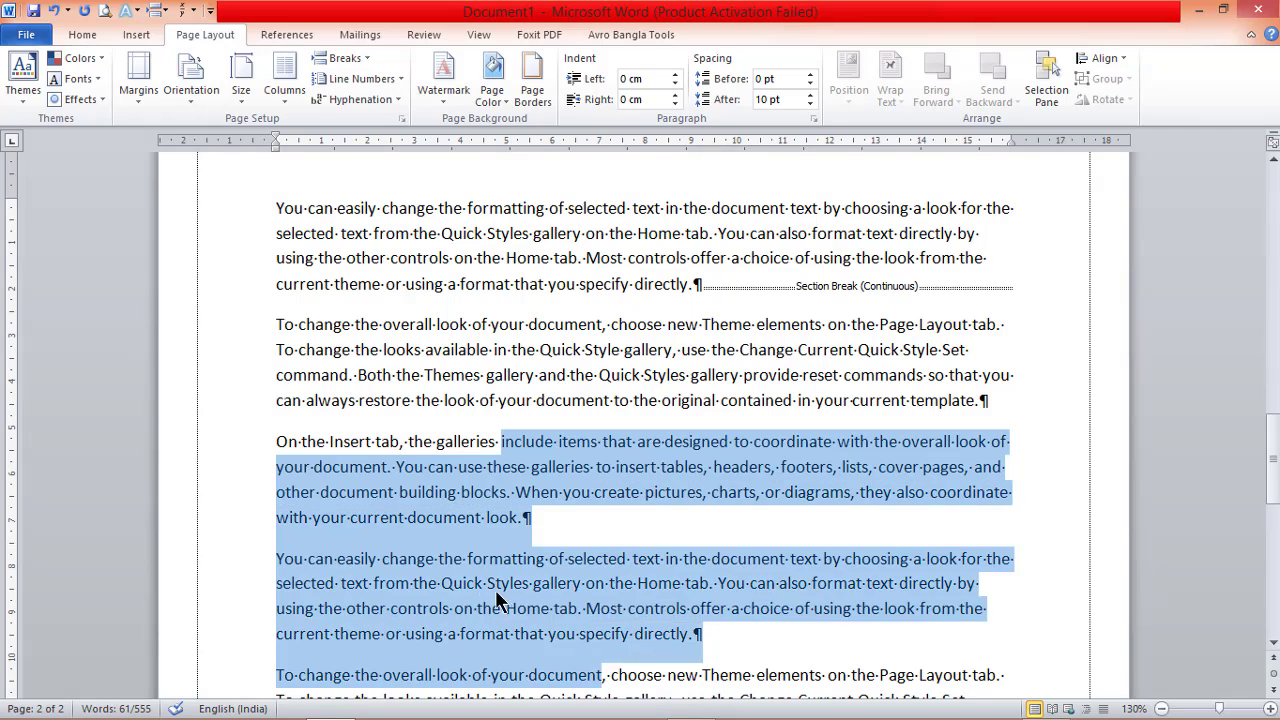
click(344, 463)
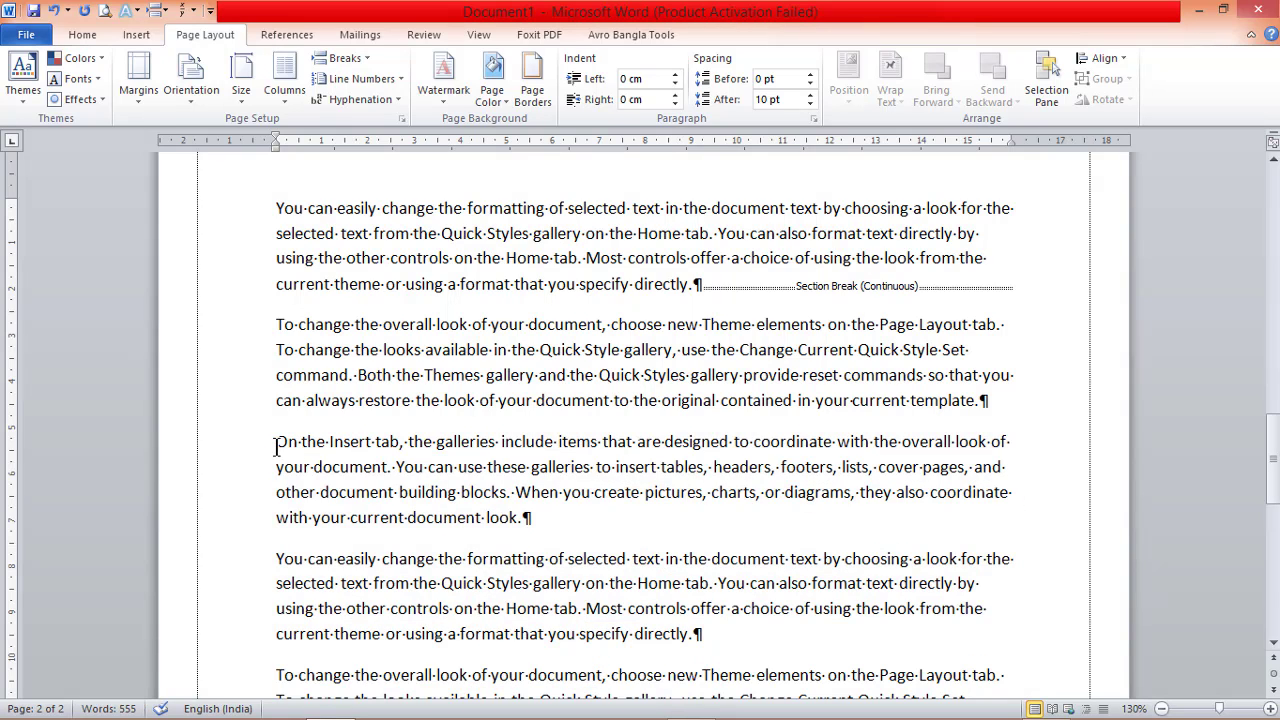
click(344, 58)
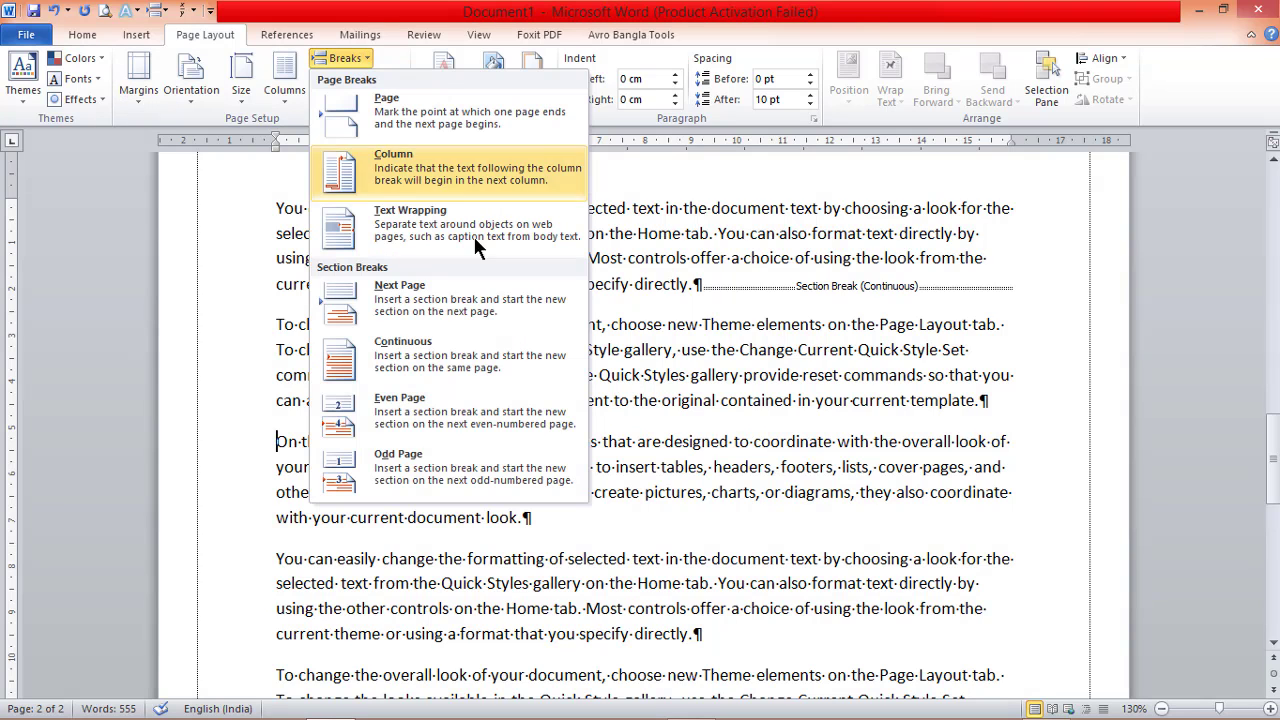
click(420, 351)
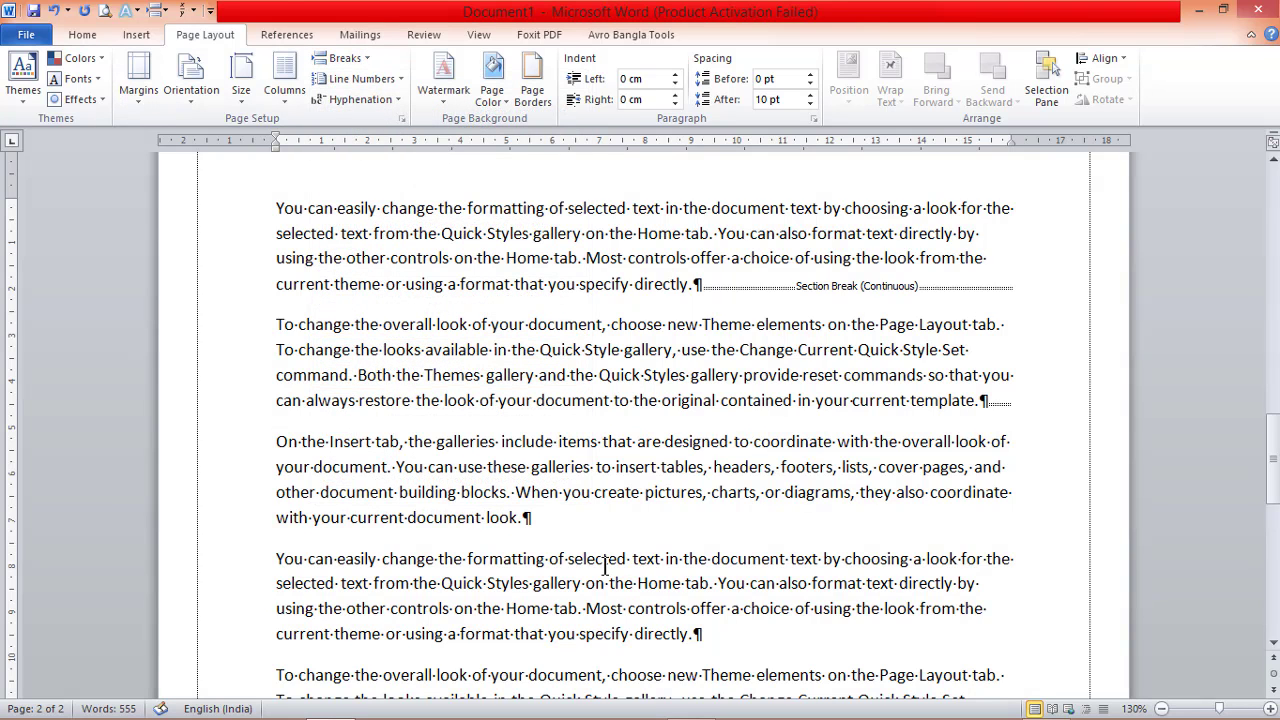
Step: Lay out the "To change the overall look" section between the two continuous breaks in two columns
drag(995, 402, 1013, 407)
click(1020, 448)
drag(277, 322, 1083, 406)
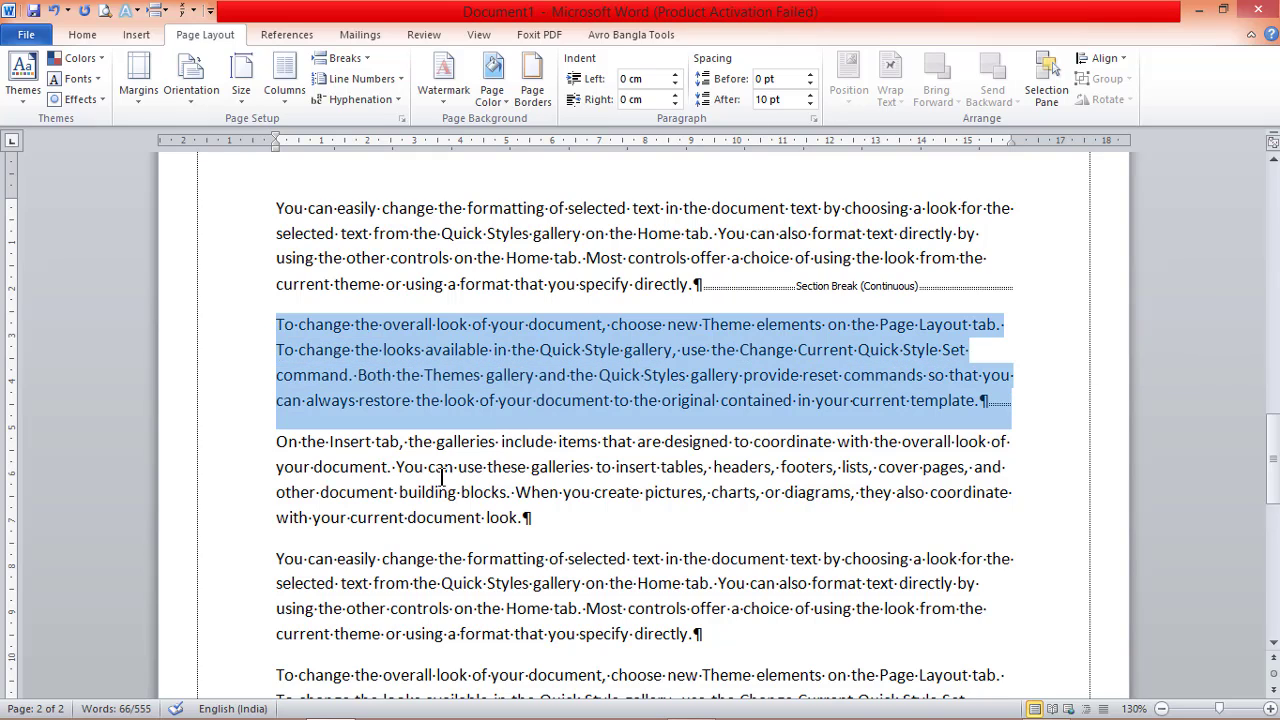
click(453, 466)
click(497, 350)
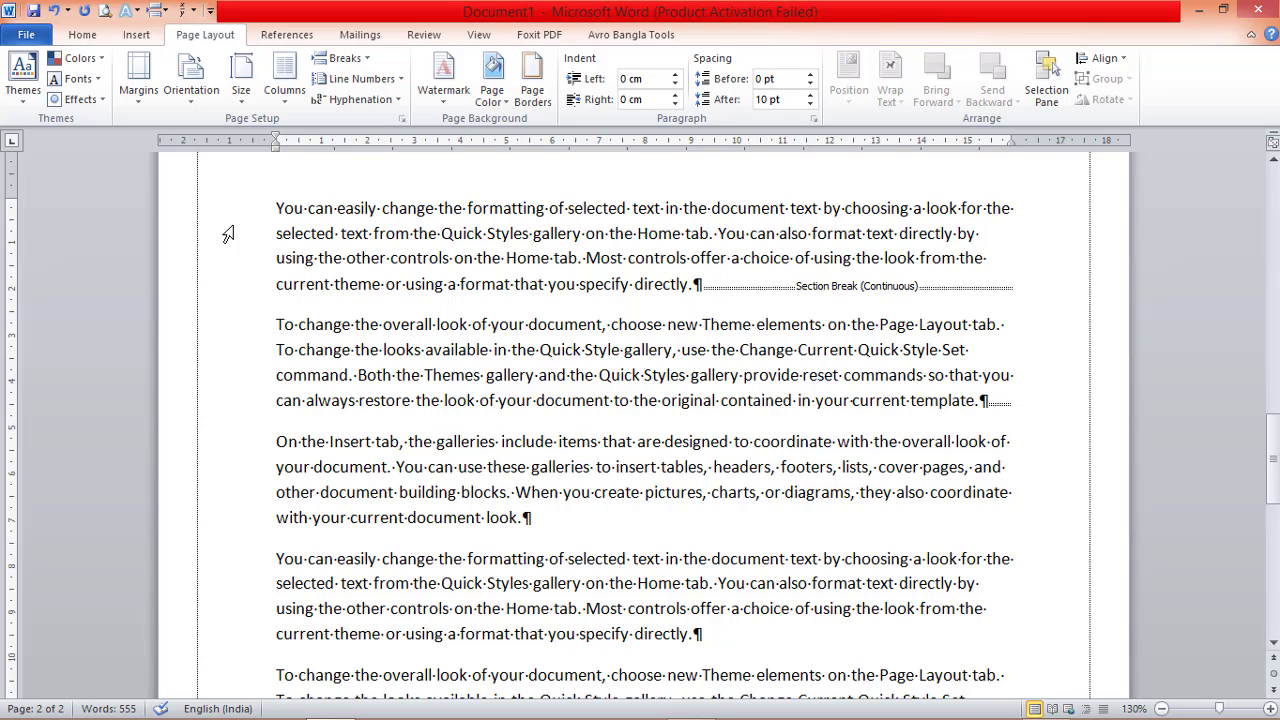
click(287, 93)
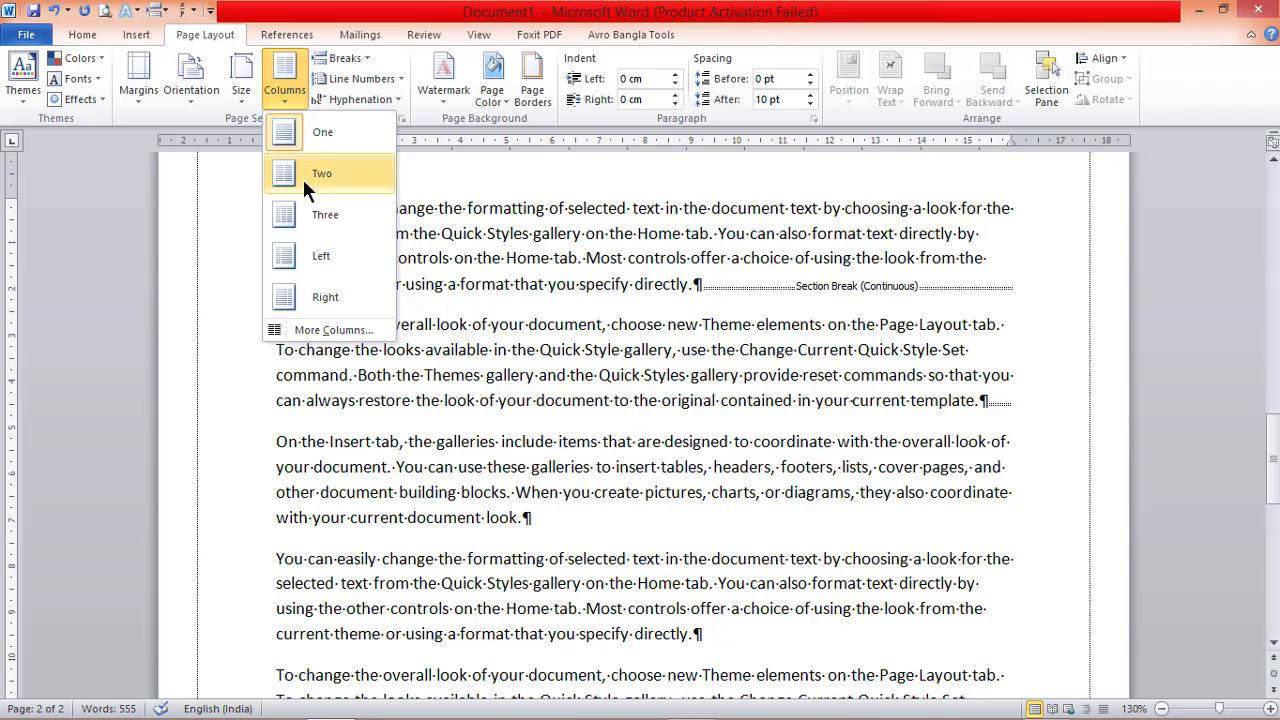
click(302, 176)
Step: Move the left margin of the two-column middle section inward by about 1.2 cm
drag(278, 324, 1010, 430)
click(976, 468)
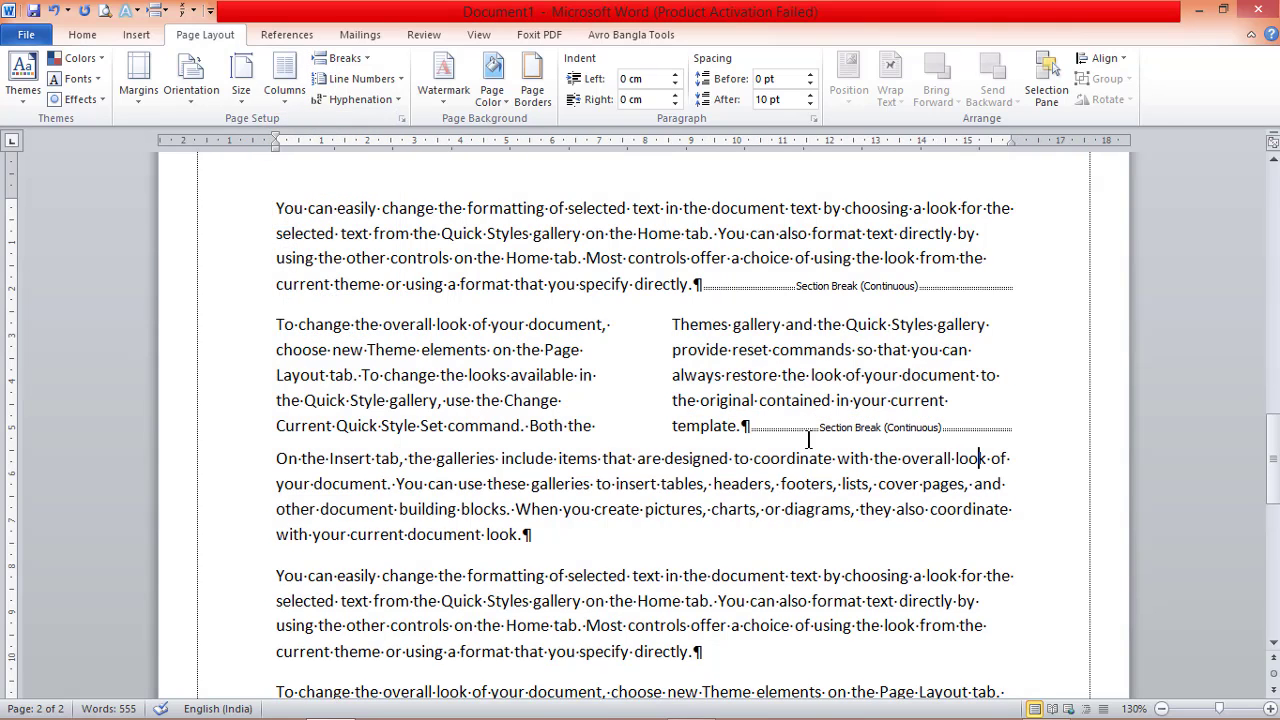
drag(320, 326, 1074, 414)
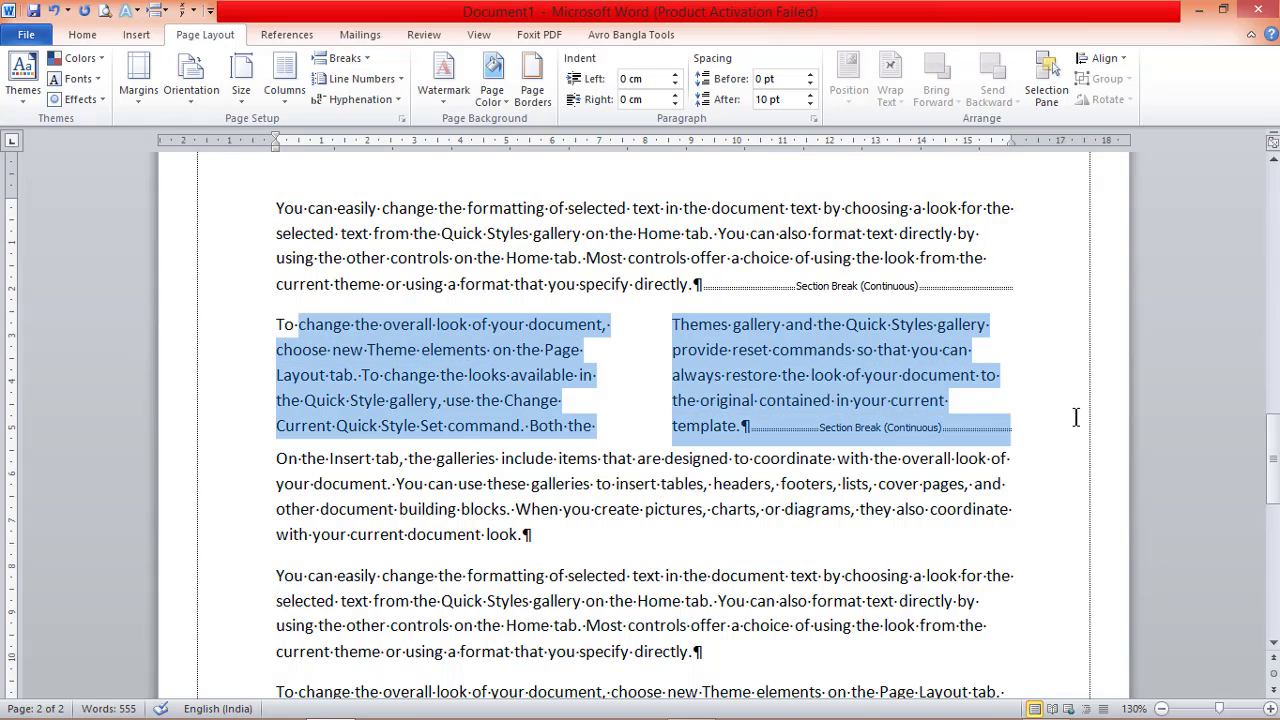
click(786, 378)
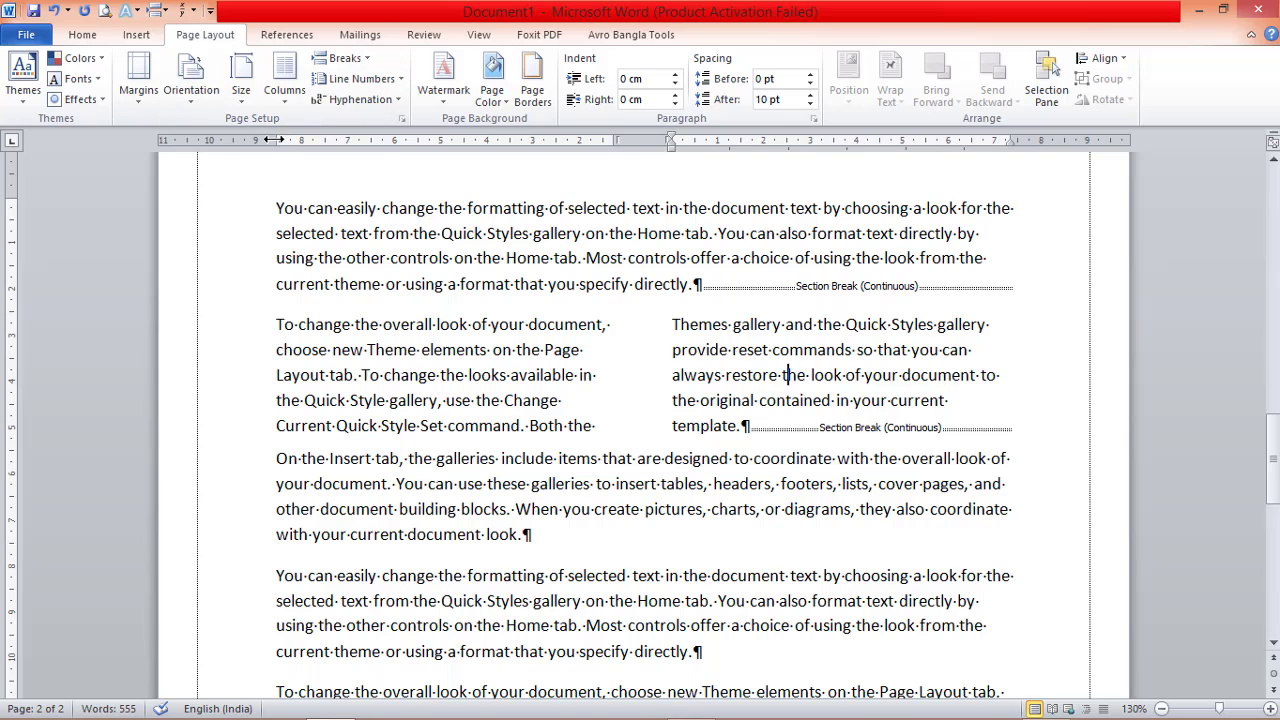
drag(276, 140, 331, 145)
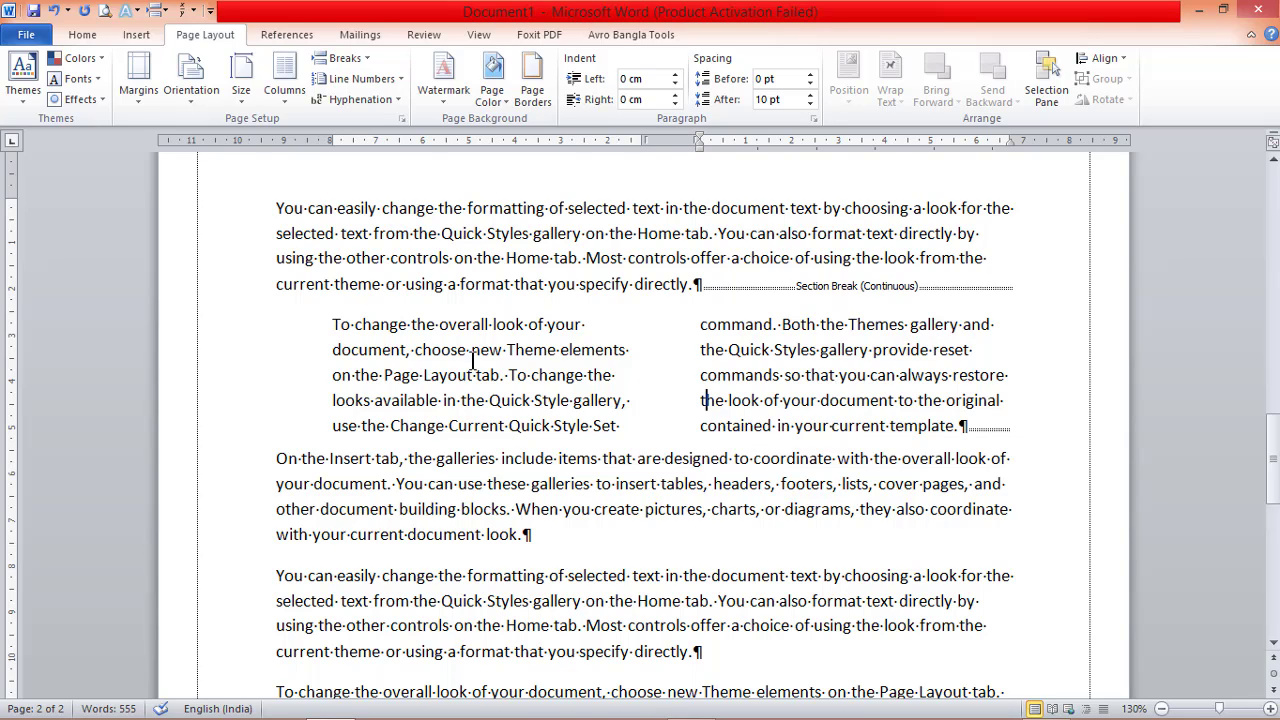
drag(470, 352, 830, 428)
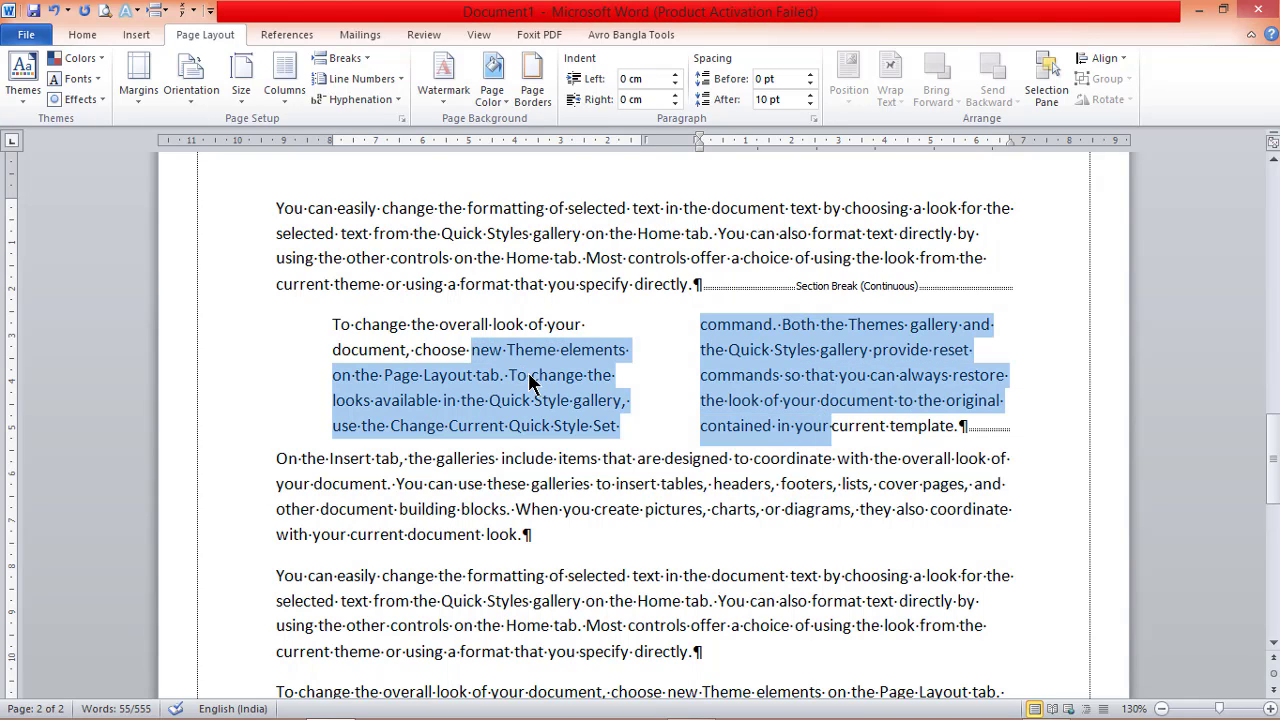
click(418, 424)
click(424, 481)
click(432, 618)
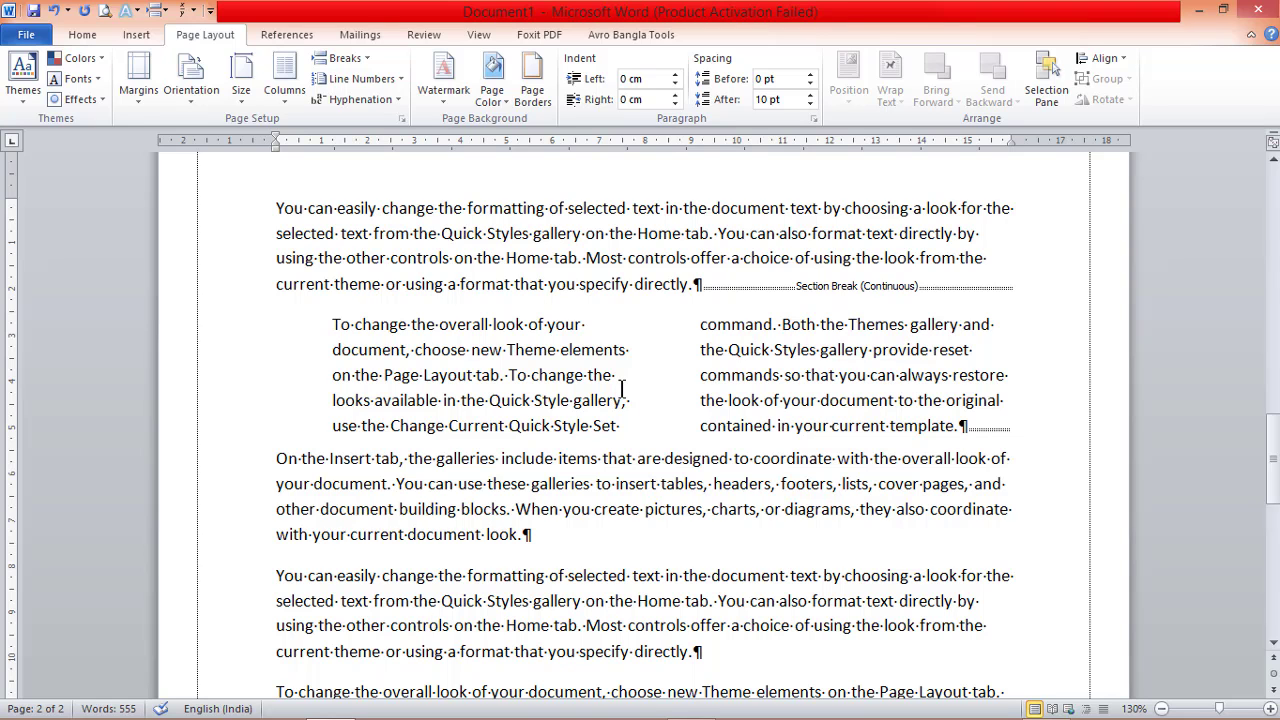
Step: Try to delete the Next Page section break that follows the page break on page 1
scroll(466, 340, up, 15)
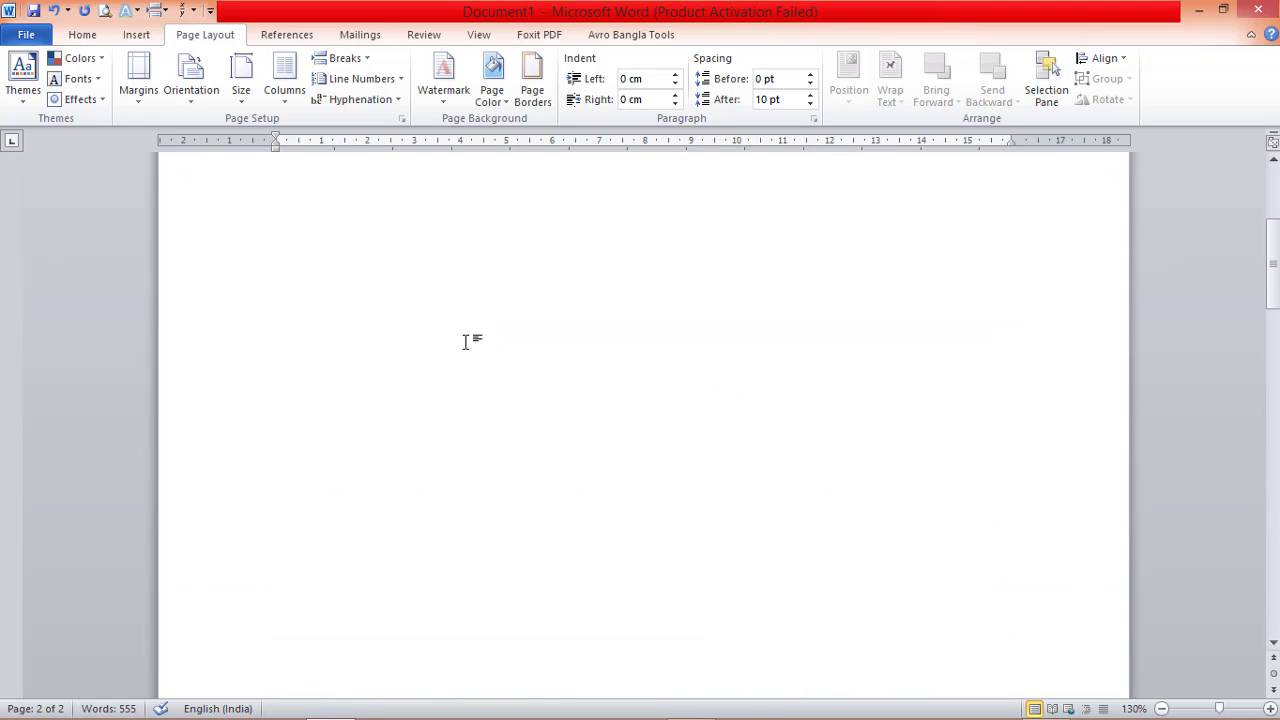
click(495, 430)
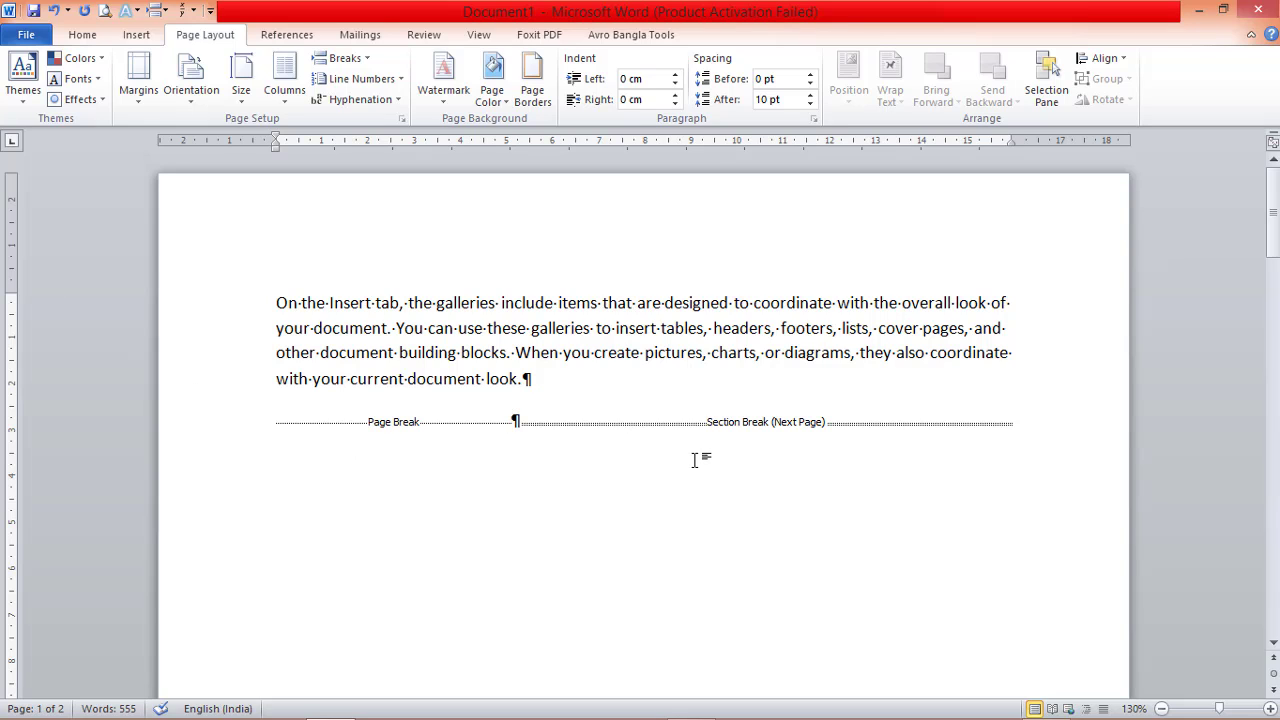
key(Delete)
key(Delete)
key(Delete)
key(Delete)
key(Delete)
key(Delete)
key(Delete)
key(Delete)
key(Delete)
key(Delete)
key(Delete)
key(Delete)
key(Delete)
key(Delete)
key(Delete)
key(Delete)
key(Delete)
key(Delete)
key(Delete)
key(Delete)
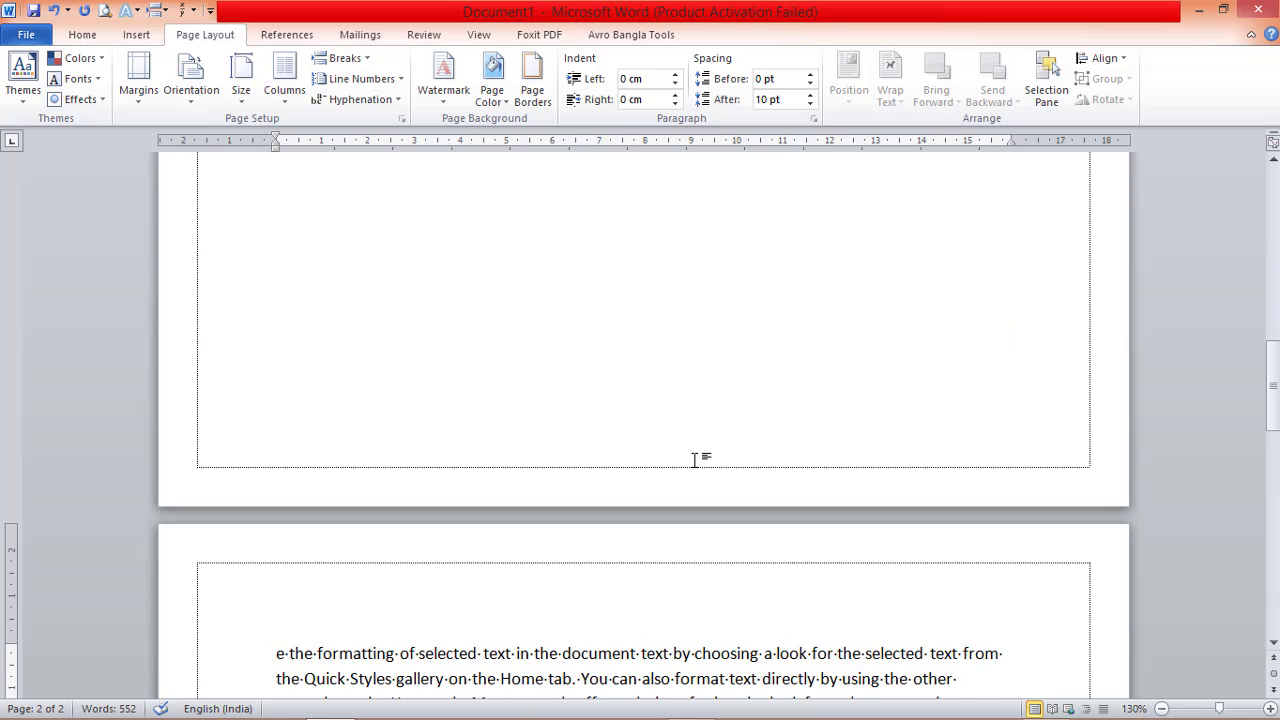
Step: Undo the deletions of the Next Page section break and of the characters at the start of the "You can easily" paragraph
key(ctrl+z)
key(ctrl+z)
key(ctrl+z)
key(ctrl+z)
key(ctrl+z)
key(ctrl+z)
key(ctrl+z)
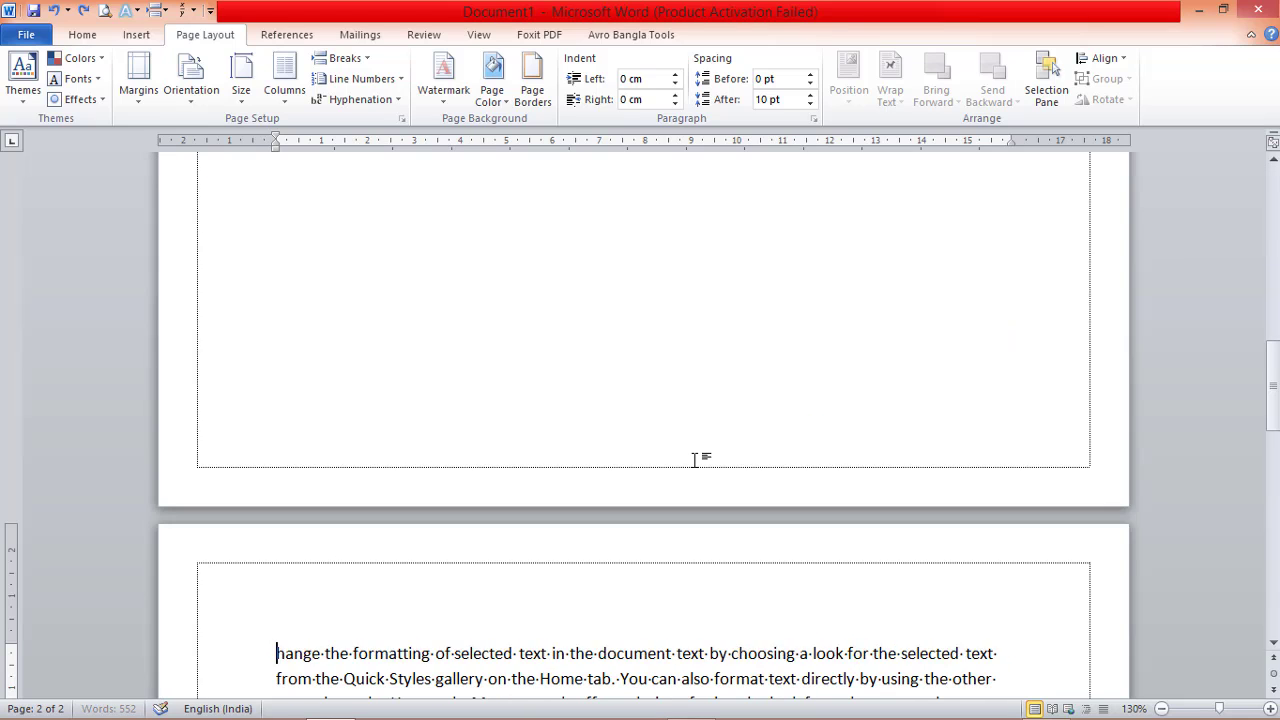
key(ctrl+z)
key(ctrl+z)
key(ctrl+z)
key(ctrl+z)
key(ctrl+z)
key(ctrl+z)
key(ctrl+z)
key(ctrl+z)
key(ctrl+z)
key(ctrl+z)
key(ctrl+z)
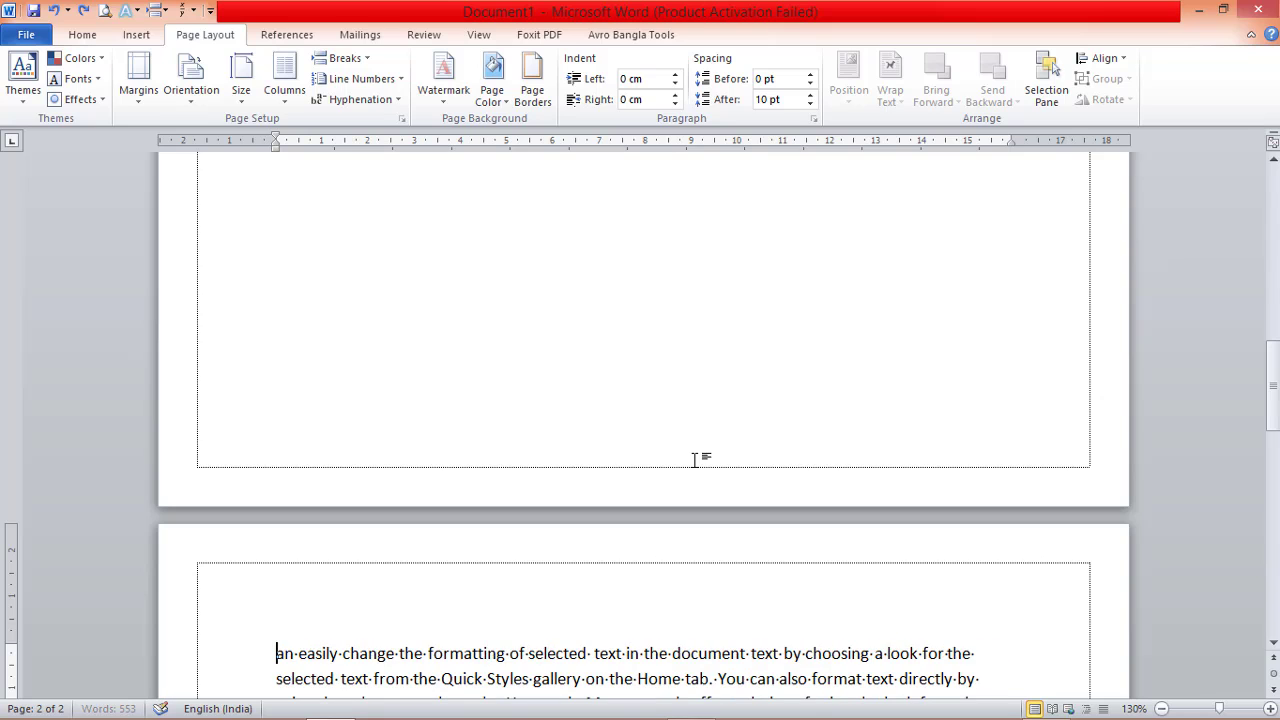
key(ctrl+z)
key(ctrl+z)
key(ctrl+z)
key(ctrl+z)
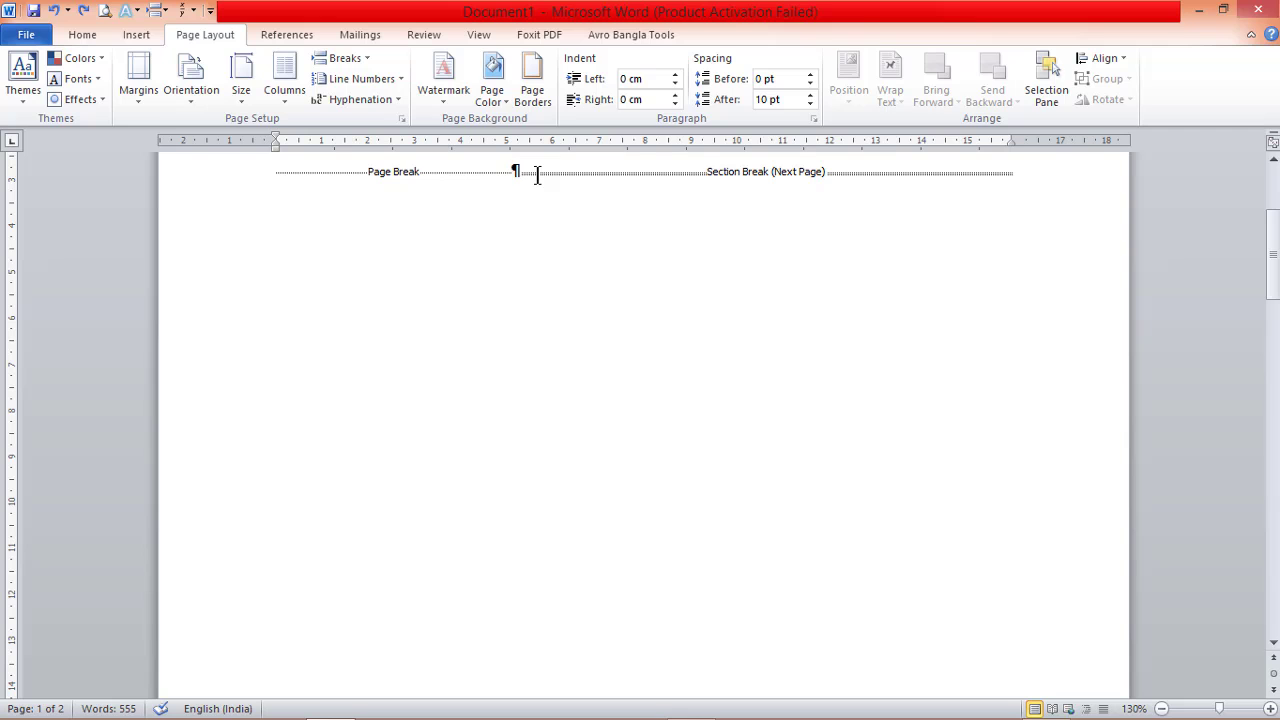
Step: Delete the Next Page section break after the page break on page 1, together with the "Y" that follows it
key(Delete)
key(Delete)
key(Delete)
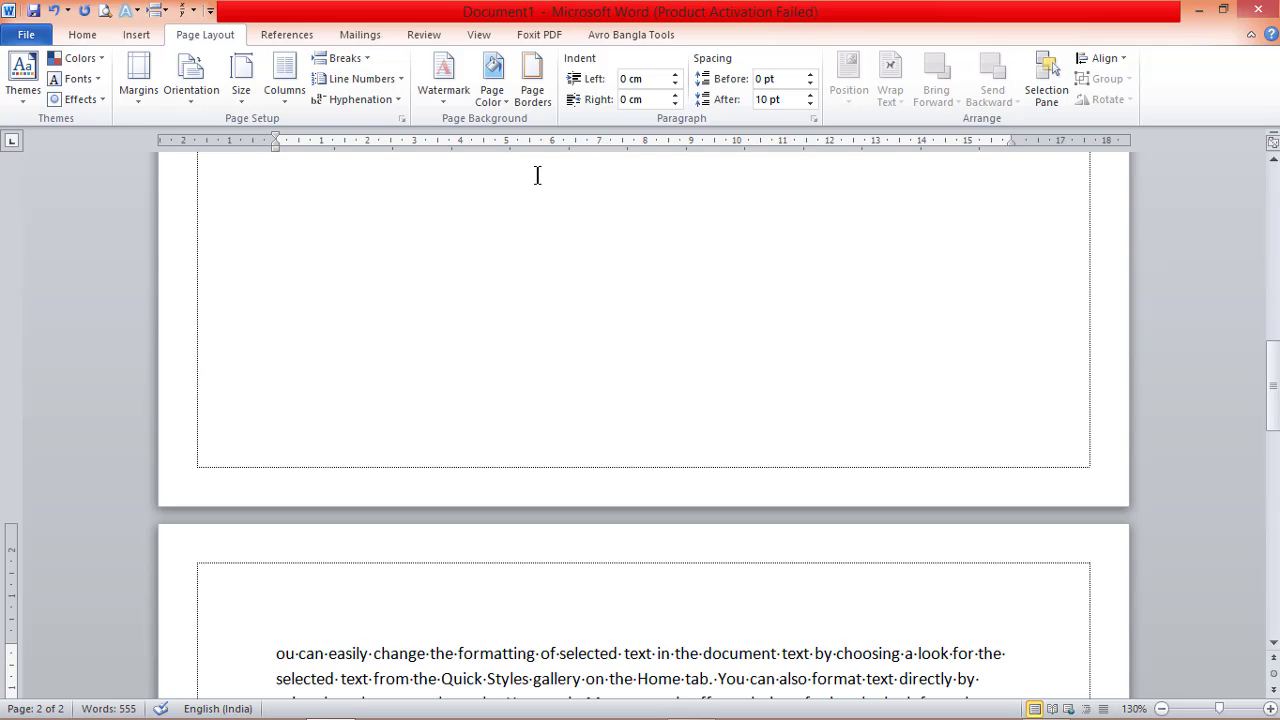
Step: Delete the page break below the first "On the Insert tab" paragraph
scroll(537, 175, up, 10)
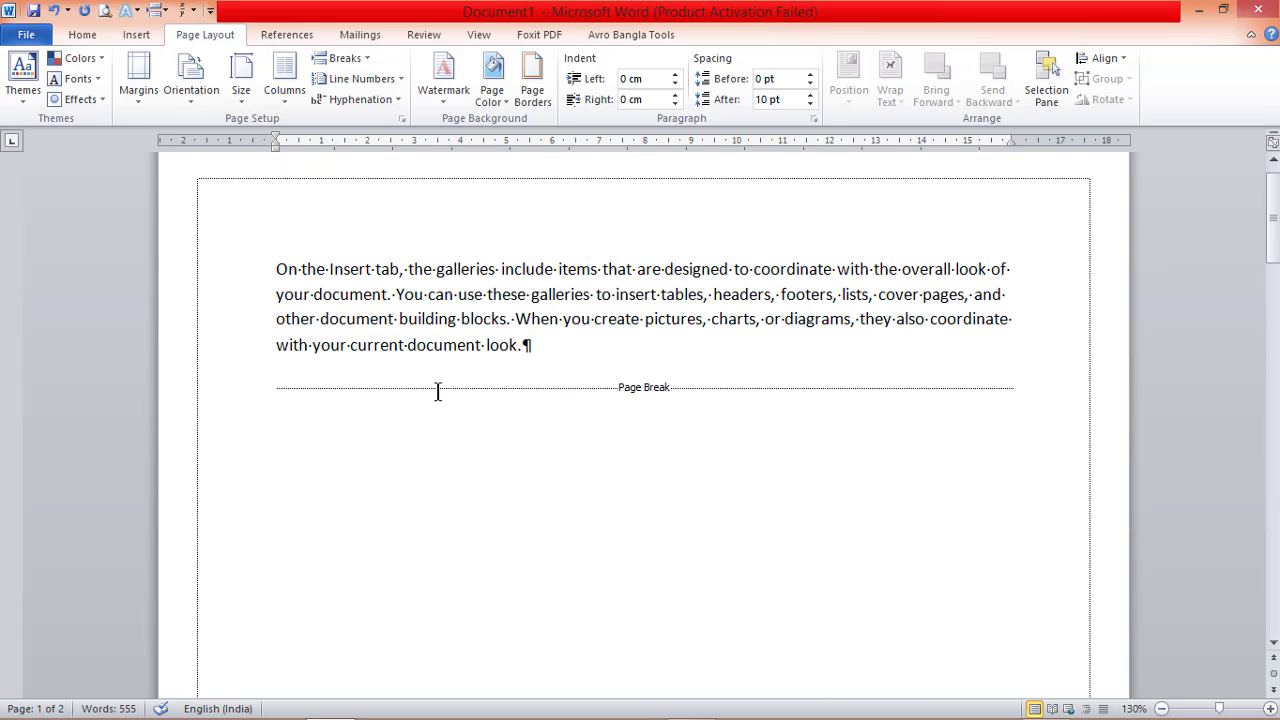
click(276, 390)
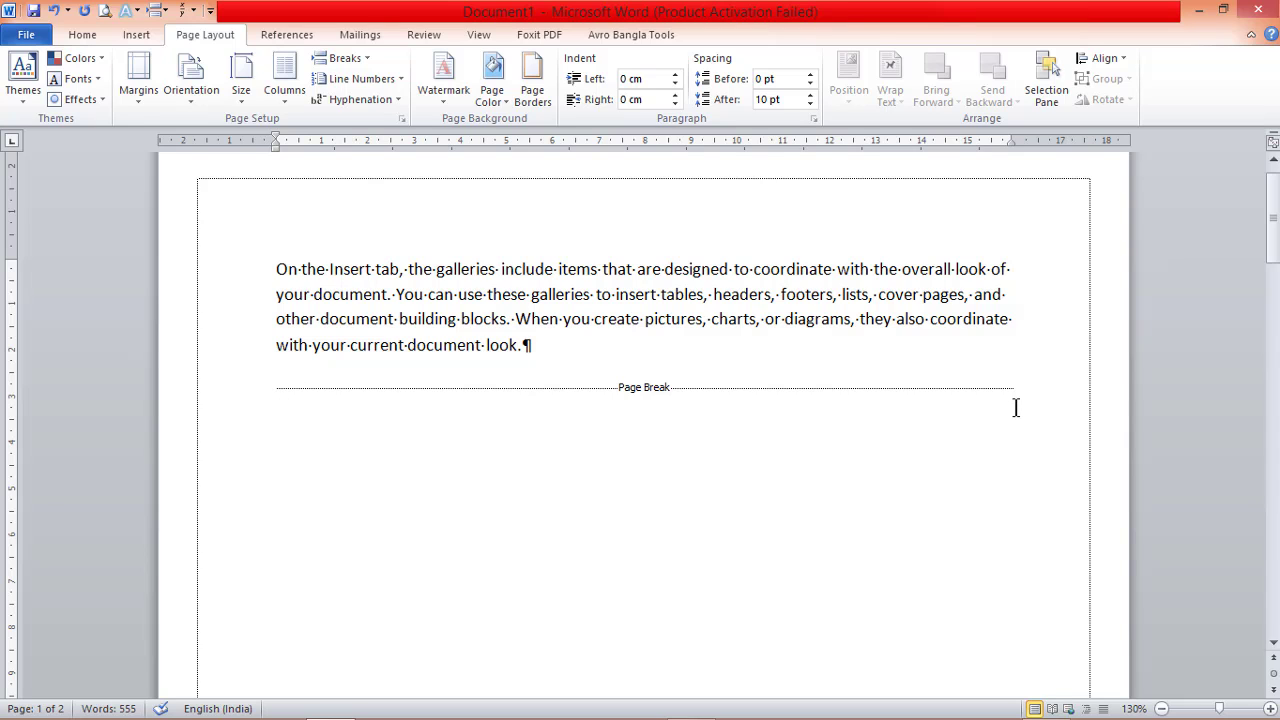
key(shift+Right)
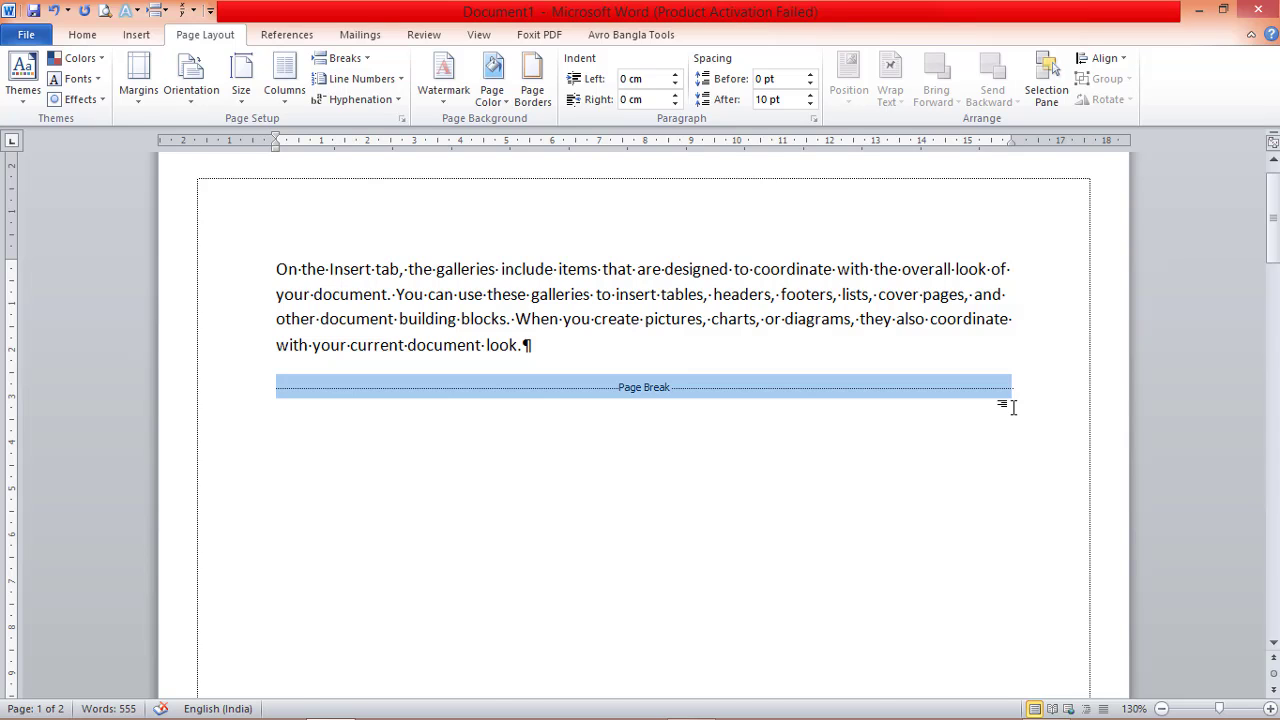
key(Delete)
Step: Delete the Continuous section break before the two-column "To change the overall look" text, along with the paragraph mark in front of it
click(696, 466)
key(shift+Right)
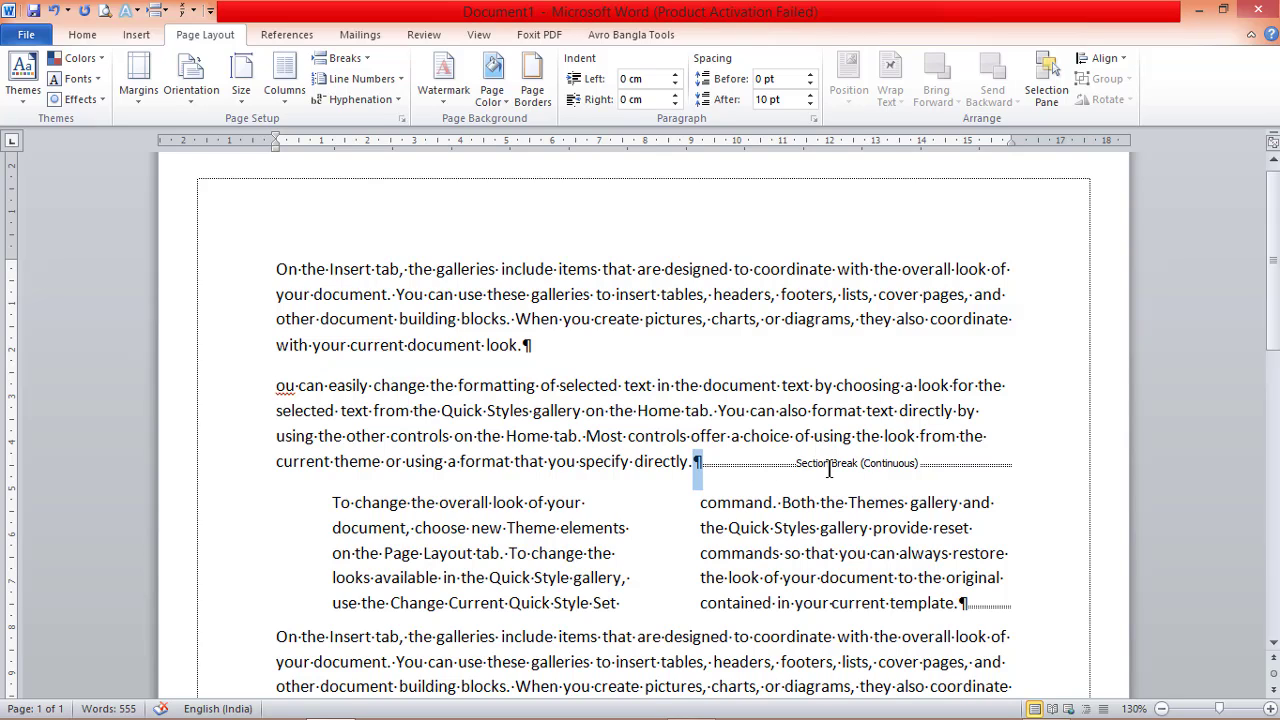
key(ctrl+shift+Right)
key(ctrl+shift+Right)
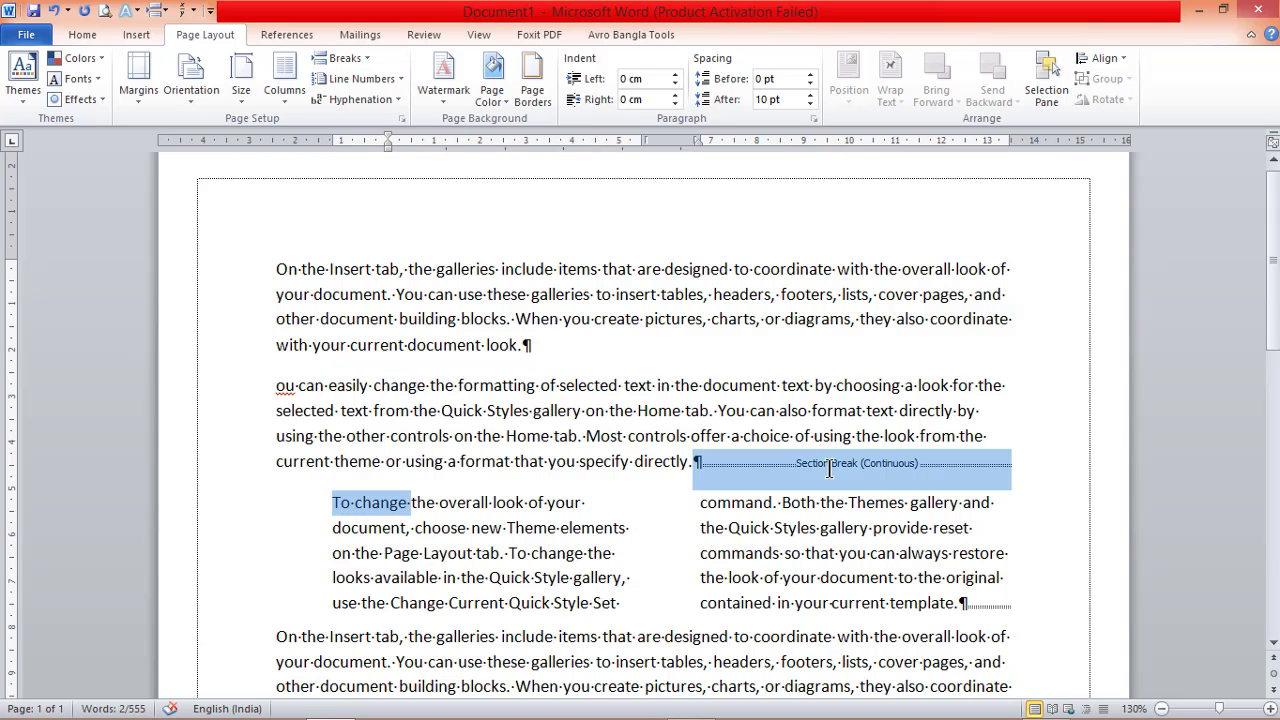
key(shift+Left)
key(shift+Left)
key(shift+Left)
key(shift+Left)
key(shift+Left)
key(shift+Left)
key(shift+Left)
key(shift+Left)
key(shift+Left)
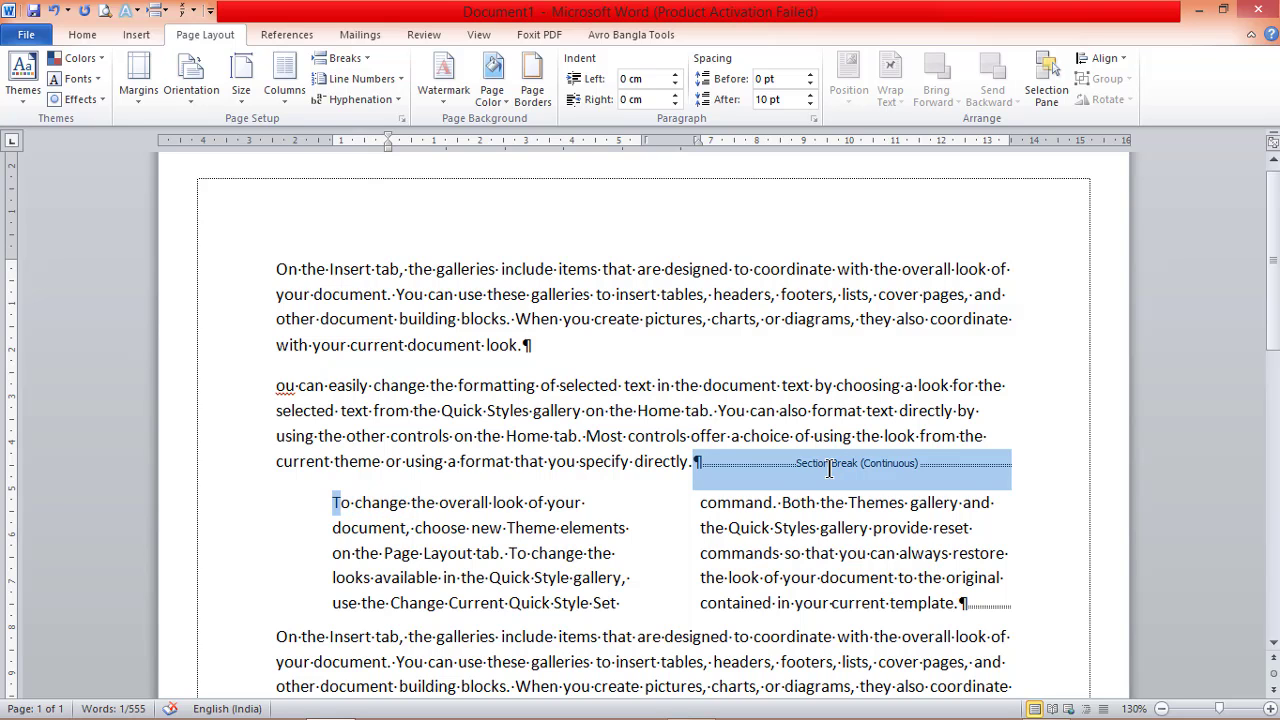
key(Delete)
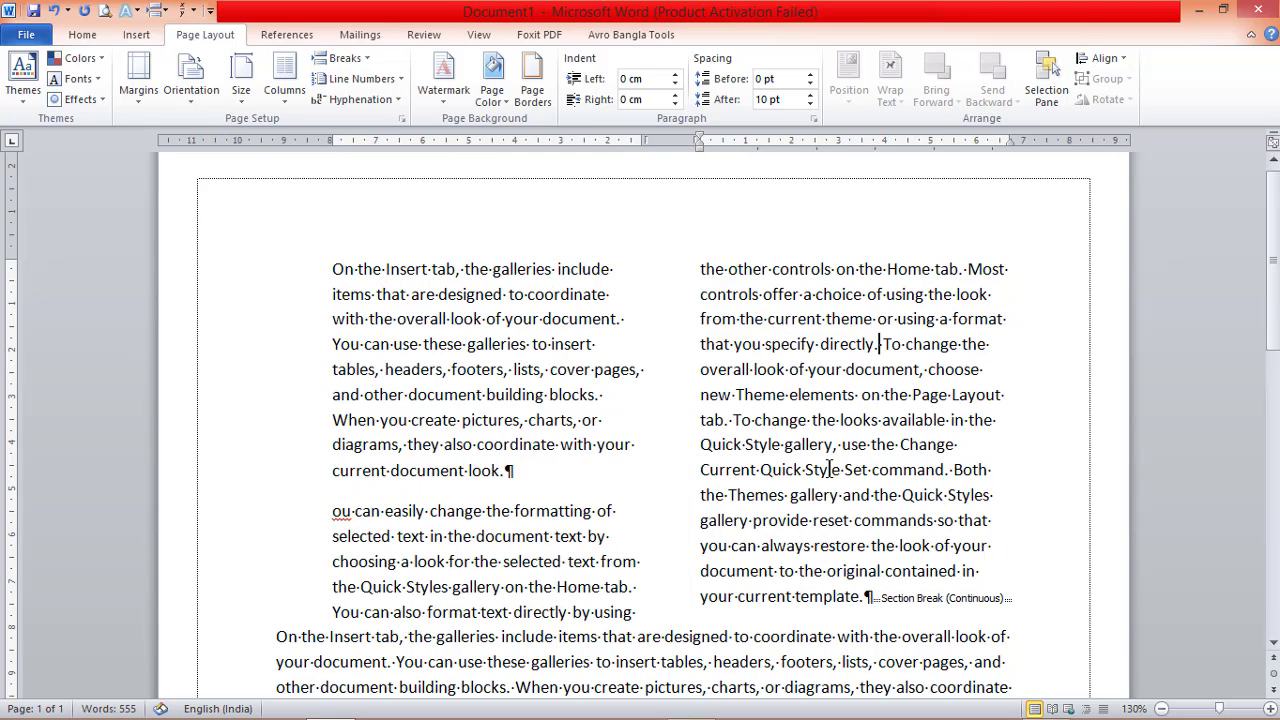
Step: Delete the remaining Continuous section break after "your current template." together with the "O" that follows it
scroll(829, 469, down, 2)
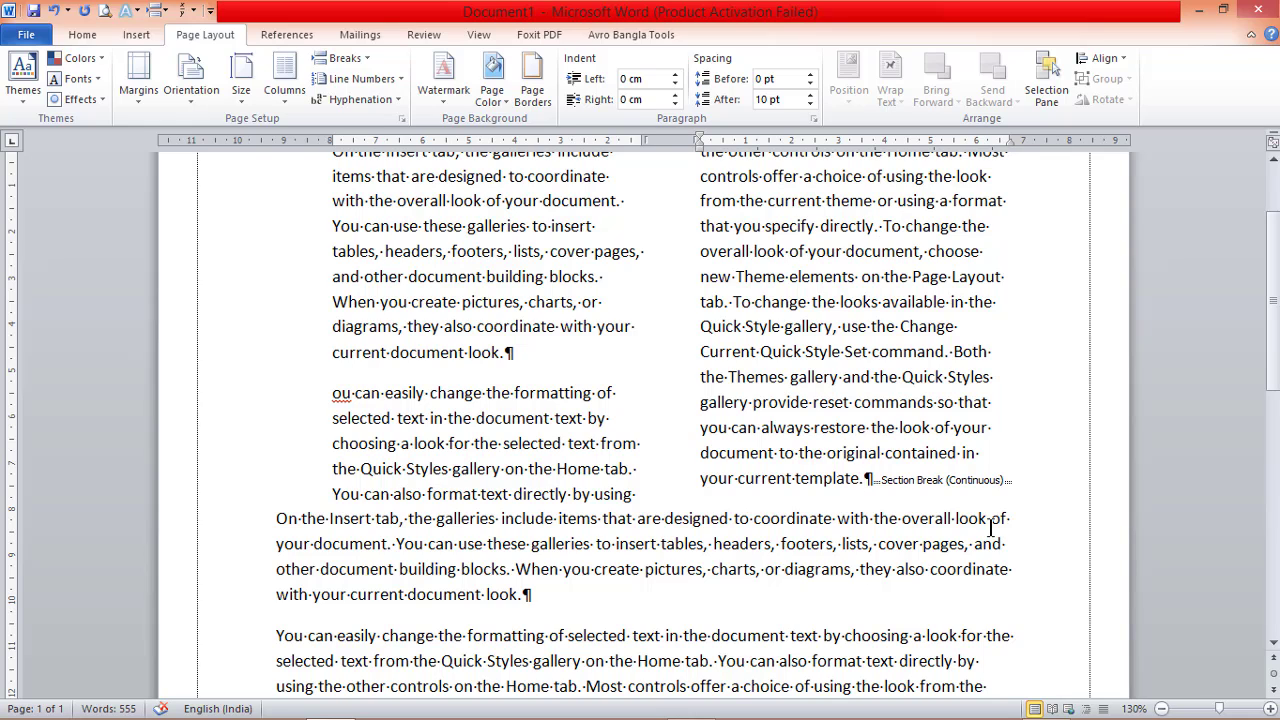
key(shift+Right)
key(shift+Right)
key(shift+Right)
key(Right)
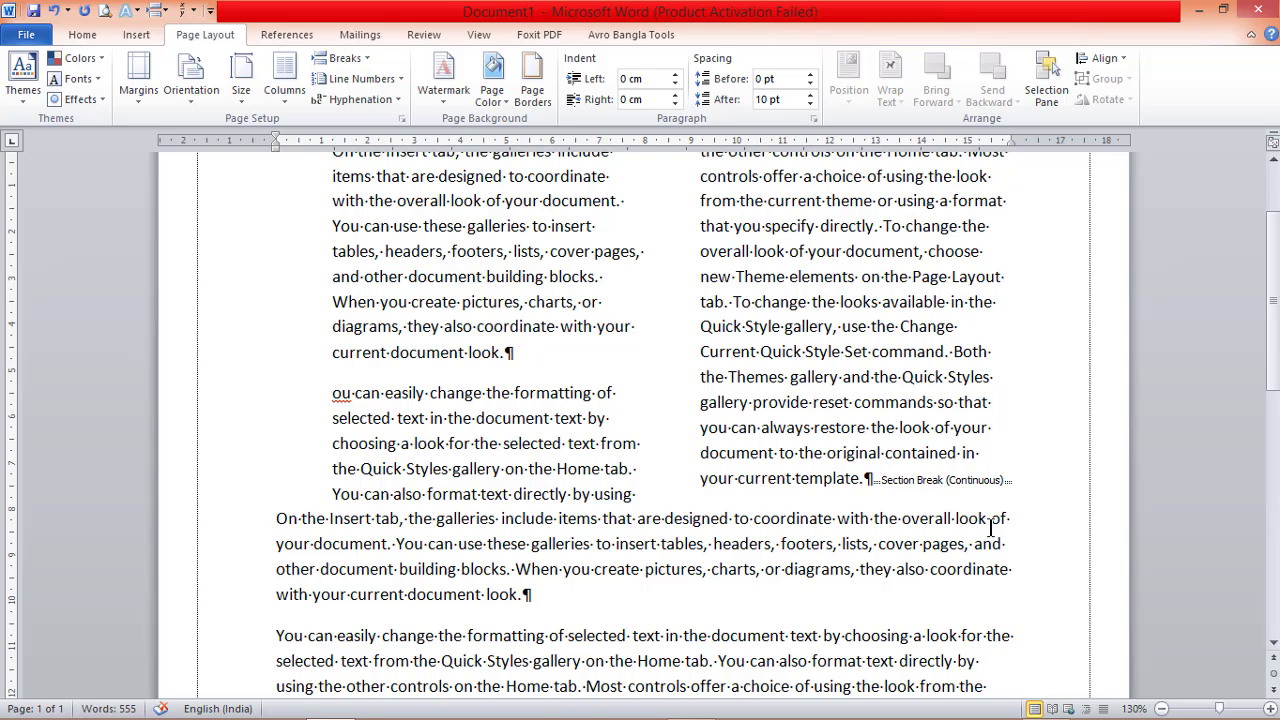
click(868, 480)
key(shift+Right)
key(shift+Right)
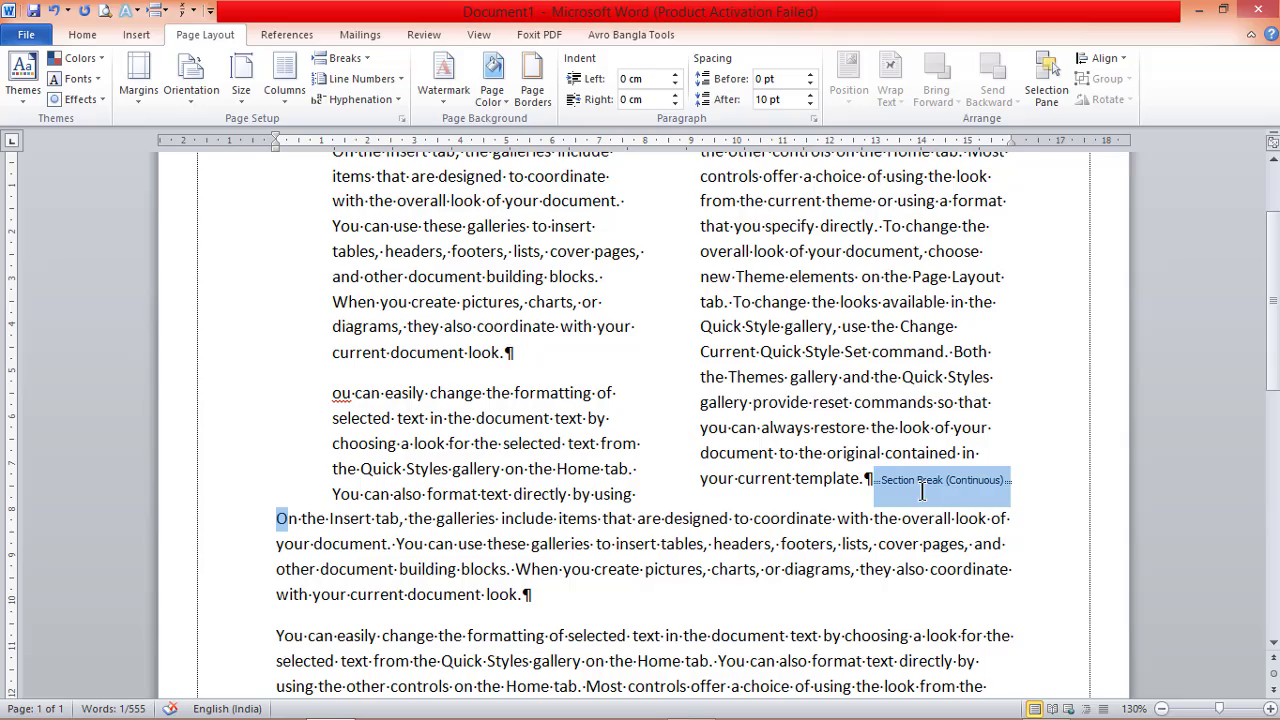
key(Delete)
Step: Hide the paragraph marks and other formatting symbols in the document
scroll(864, 500, down, 6)
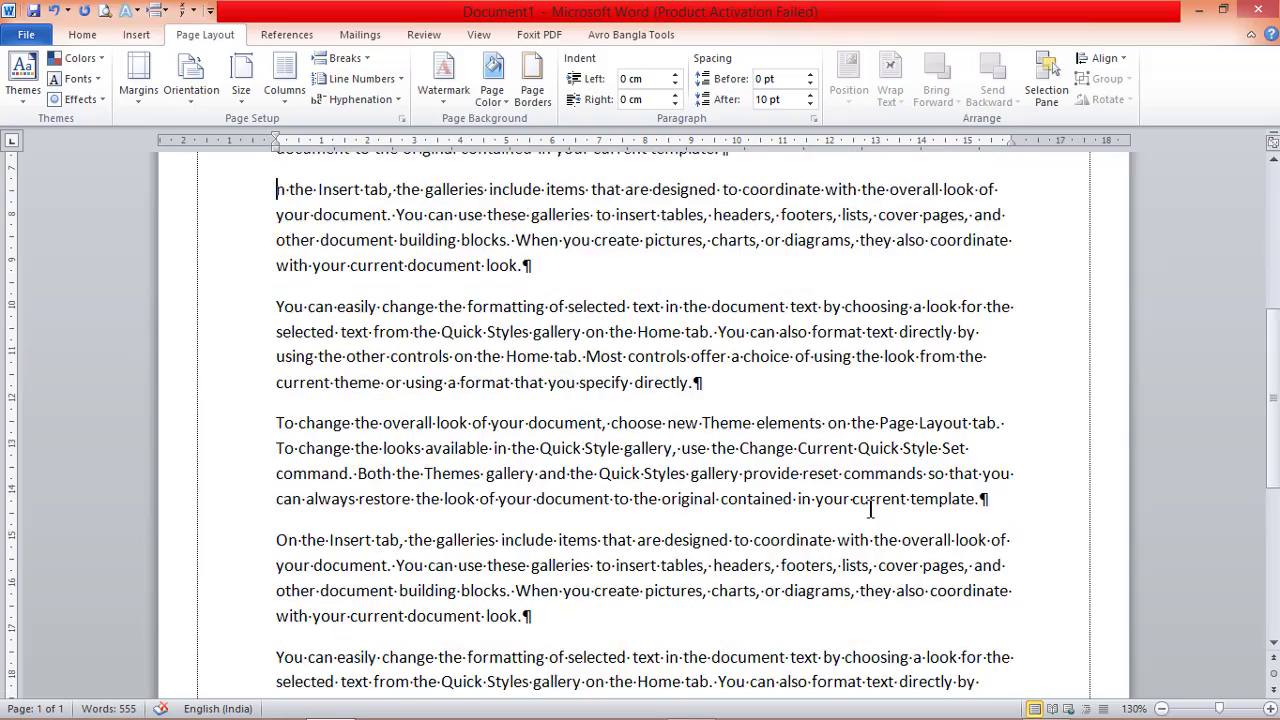
scroll(861, 503, up, 6)
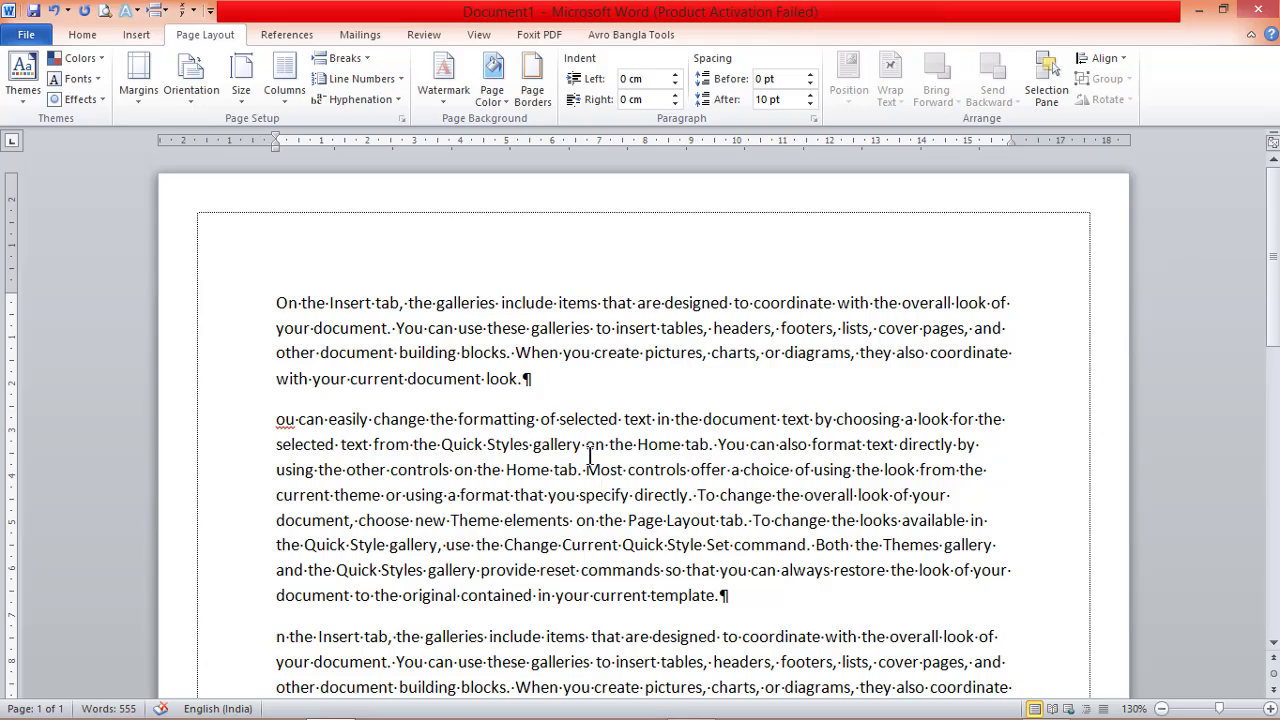
scroll(589, 450, down, 4)
scroll(589, 450, down, 3)
scroll(586, 449, up, 7)
drag(521, 380, 534, 381)
click(80, 35)
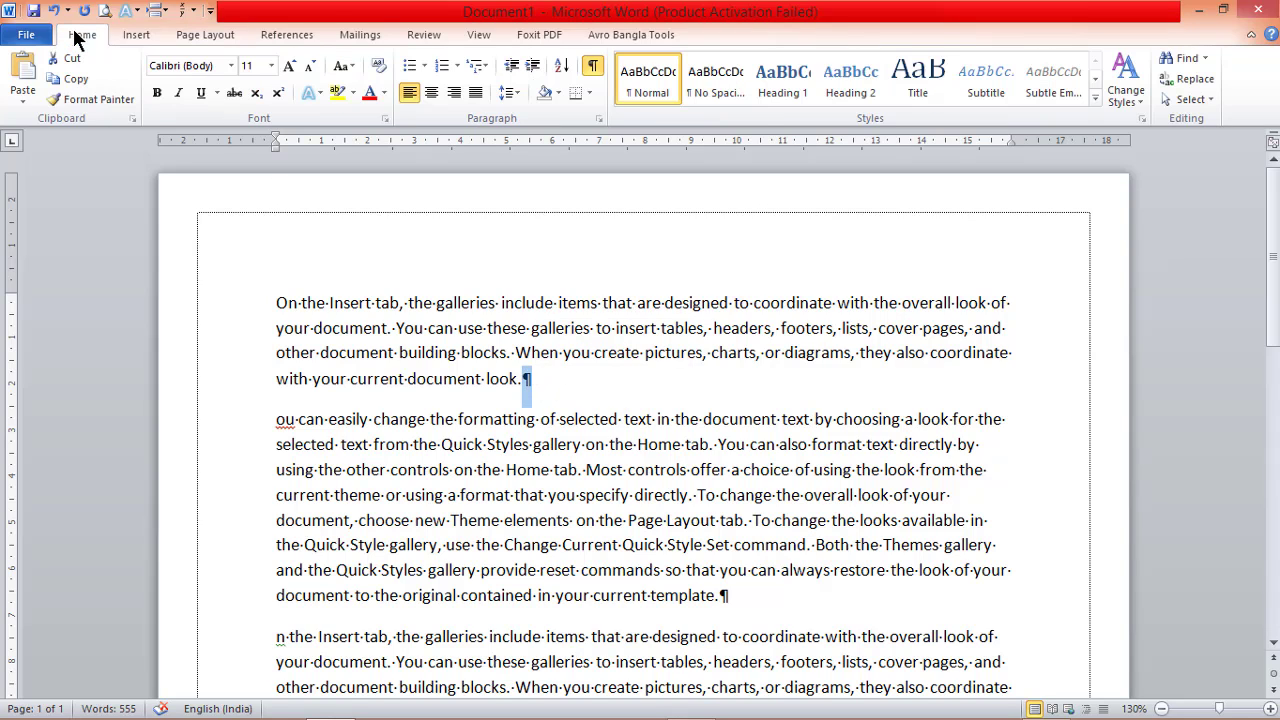
click(592, 64)
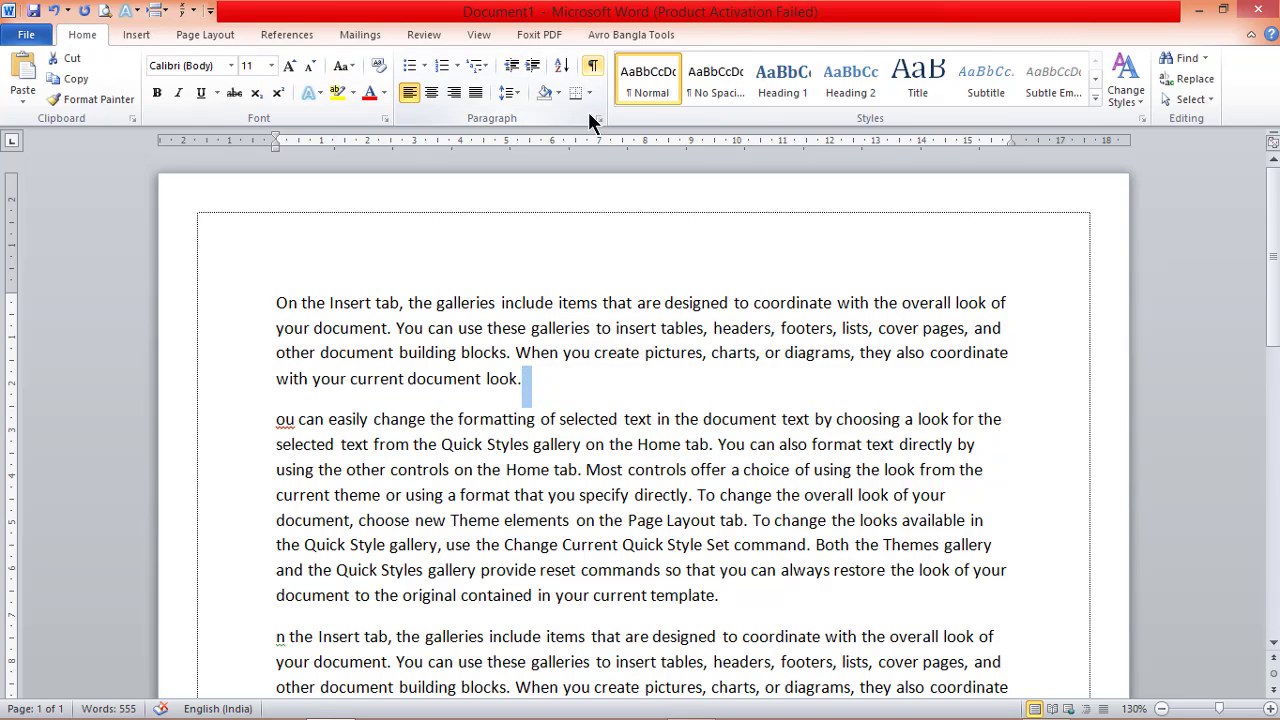
scroll(607, 541, down, 5)
scroll(612, 547, down, 12)
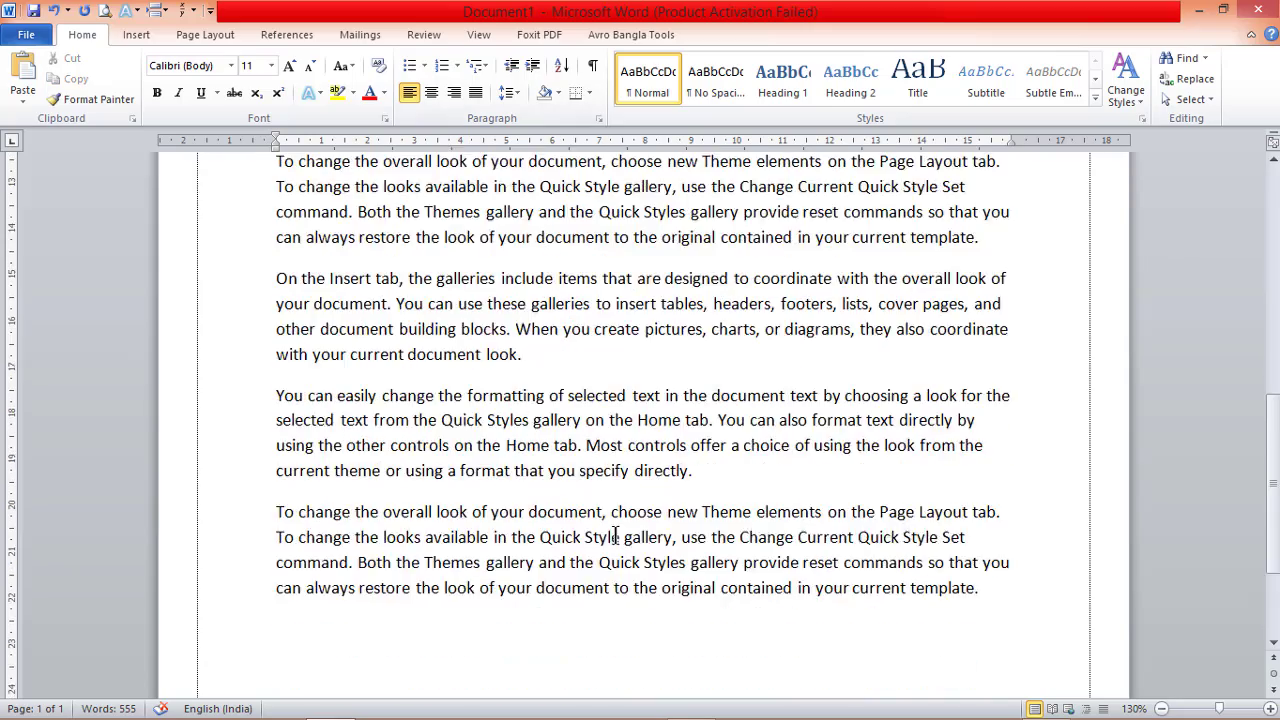
scroll(614, 531, up, 14)
scroll(612, 533, up, 3)
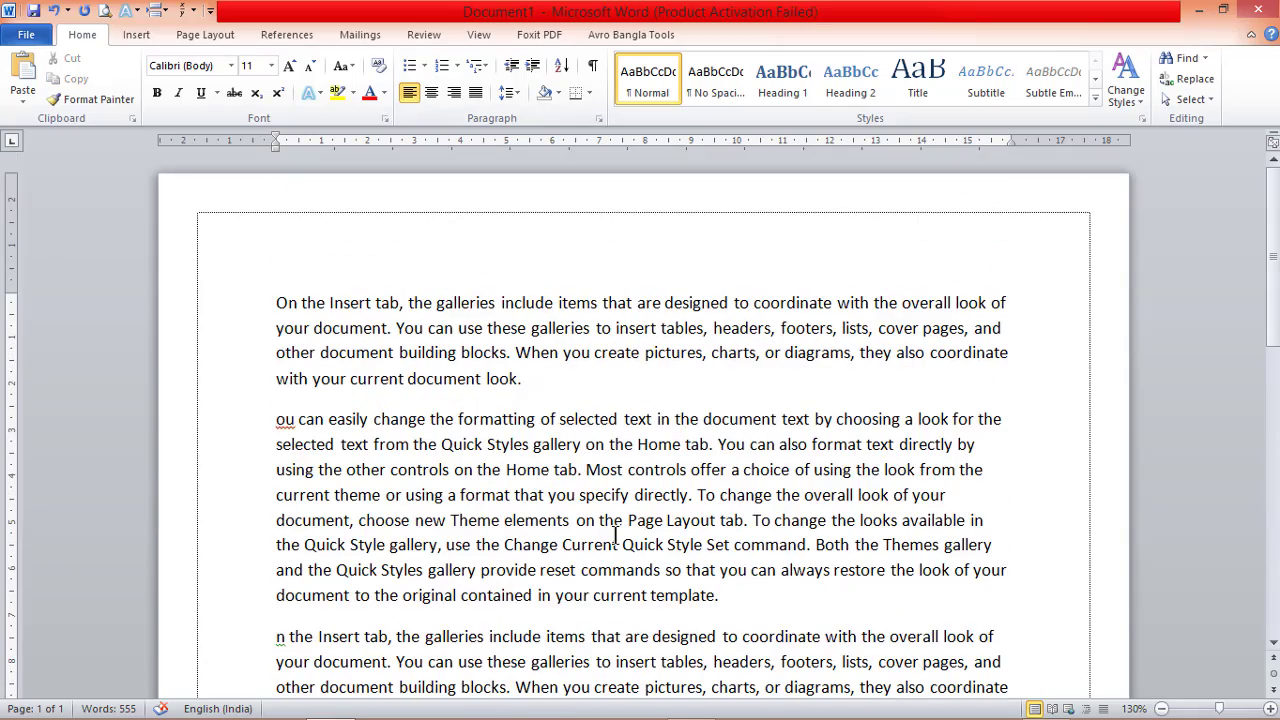